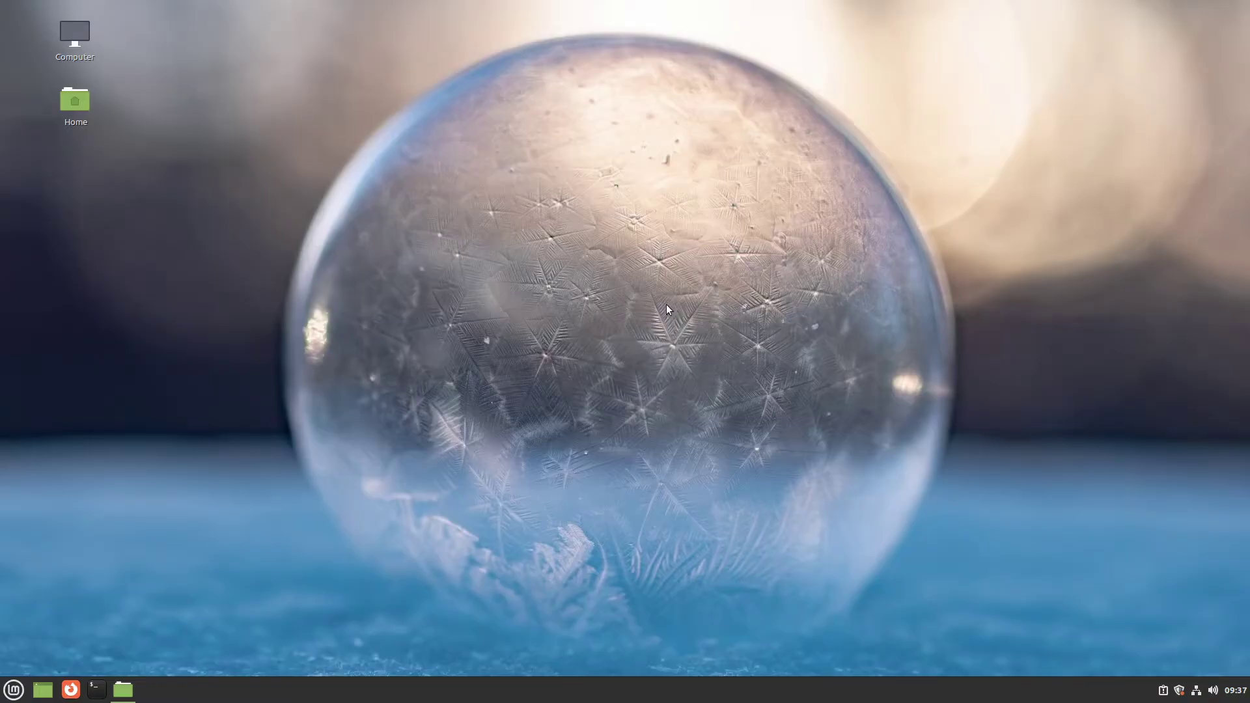
Search opendesktop.org for 'windows xp' and filter the results to GTK3/4 Themes
click(83, 687)
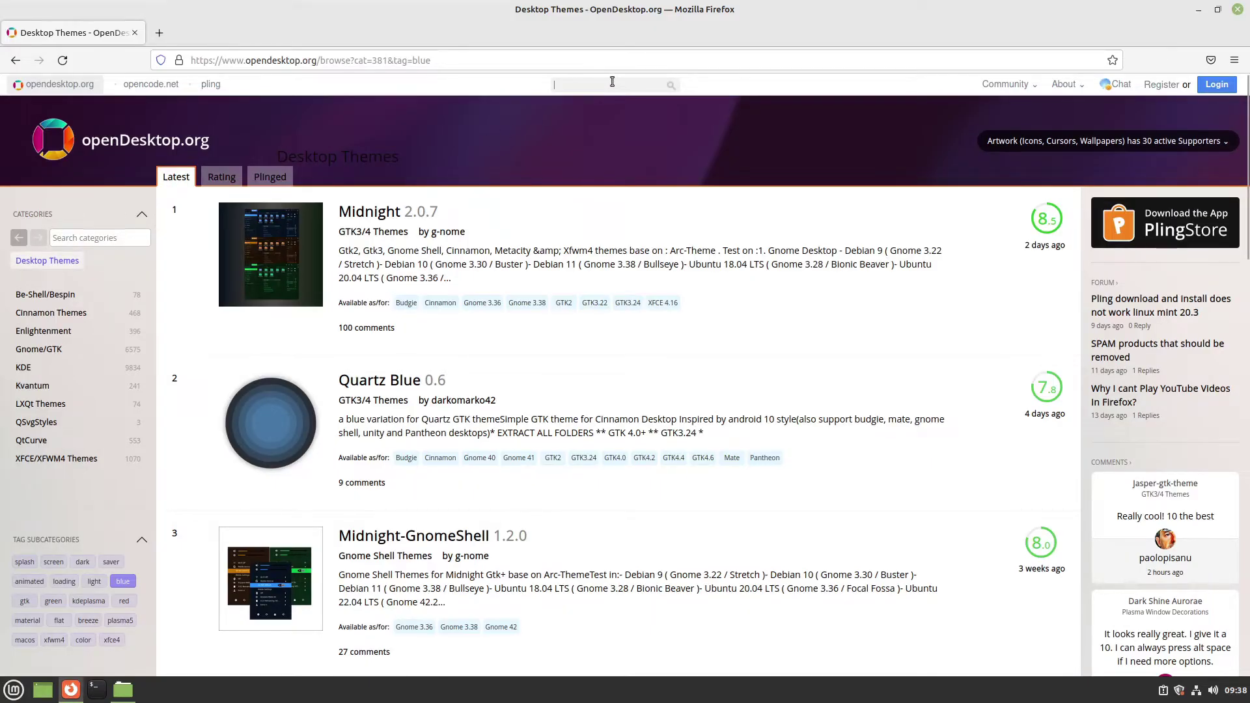
text(windows xp)
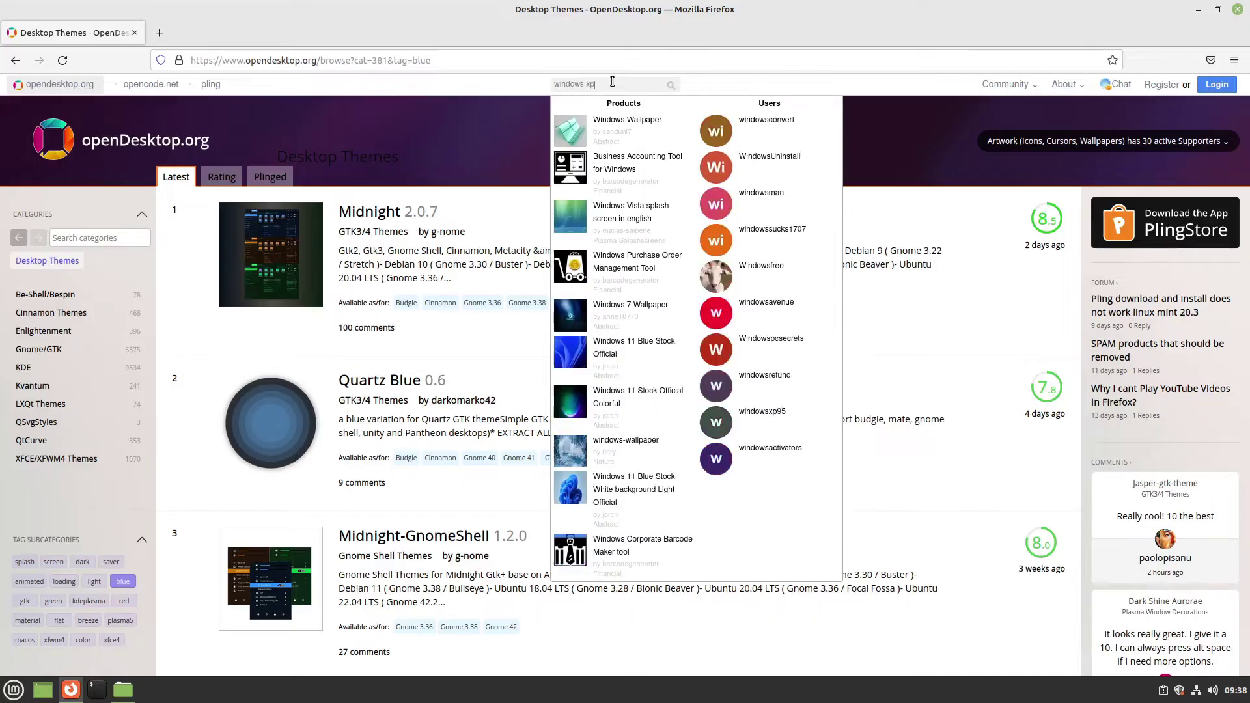
key(Return)
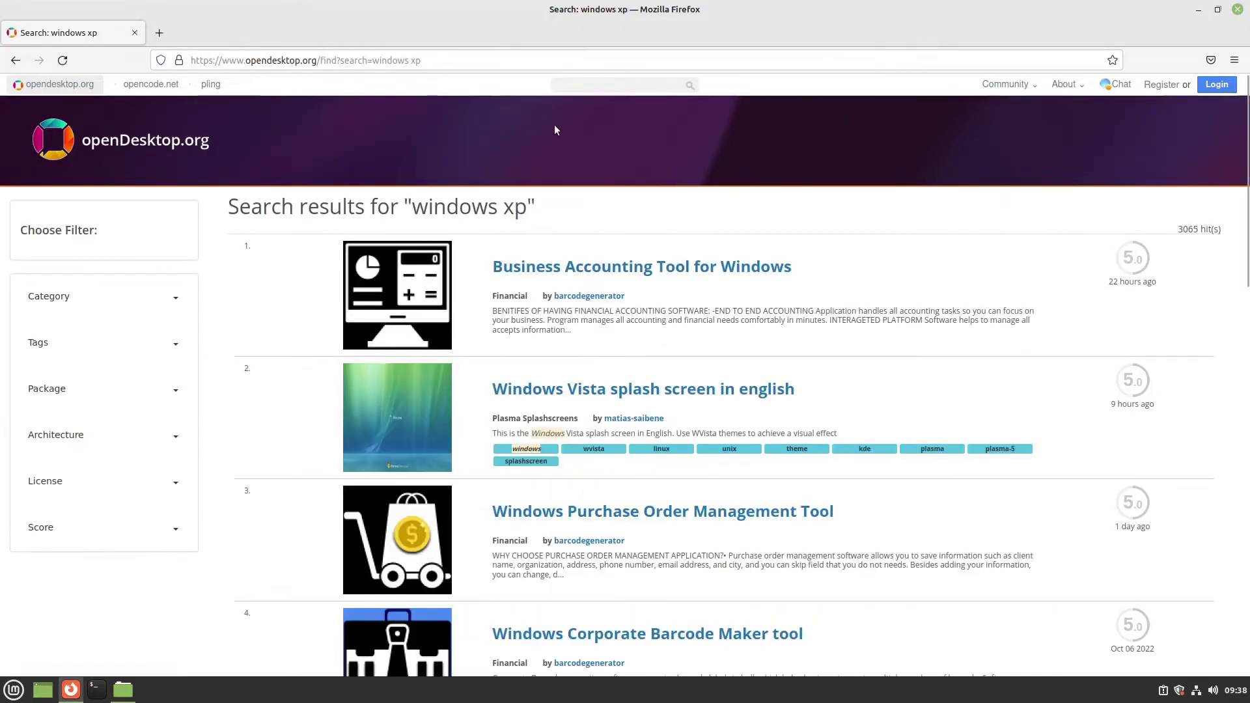
click(51, 297)
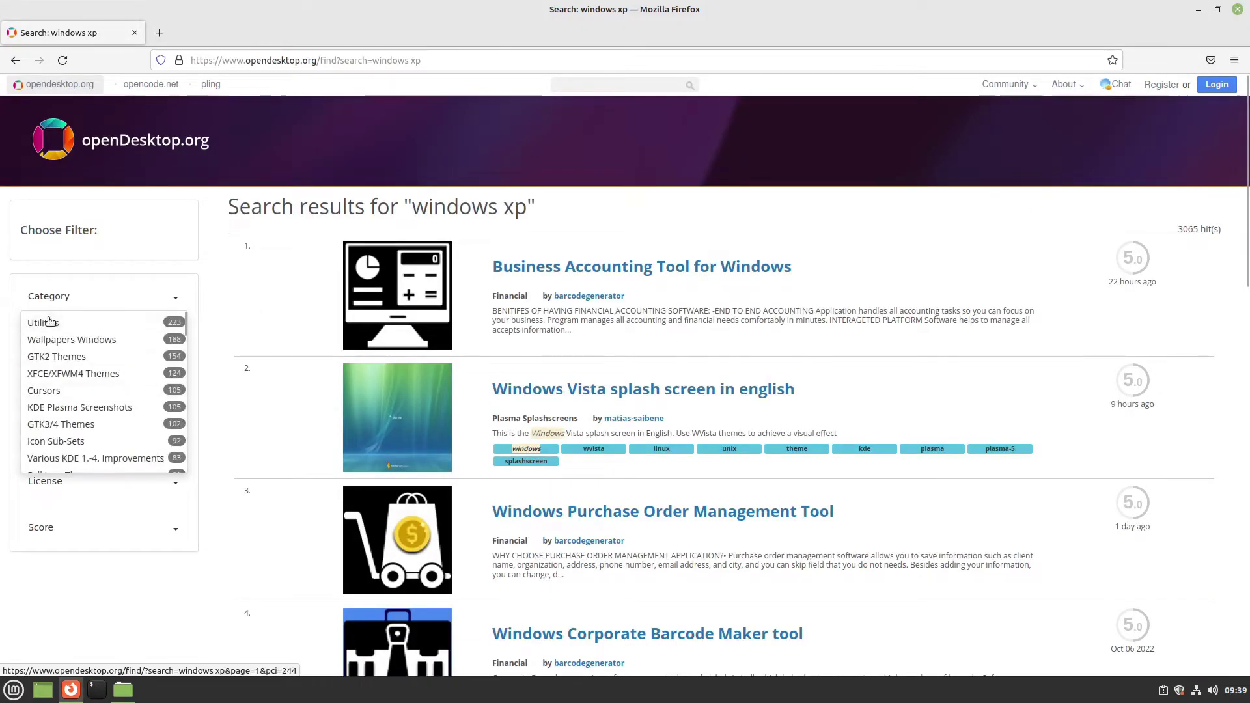
click(53, 427)
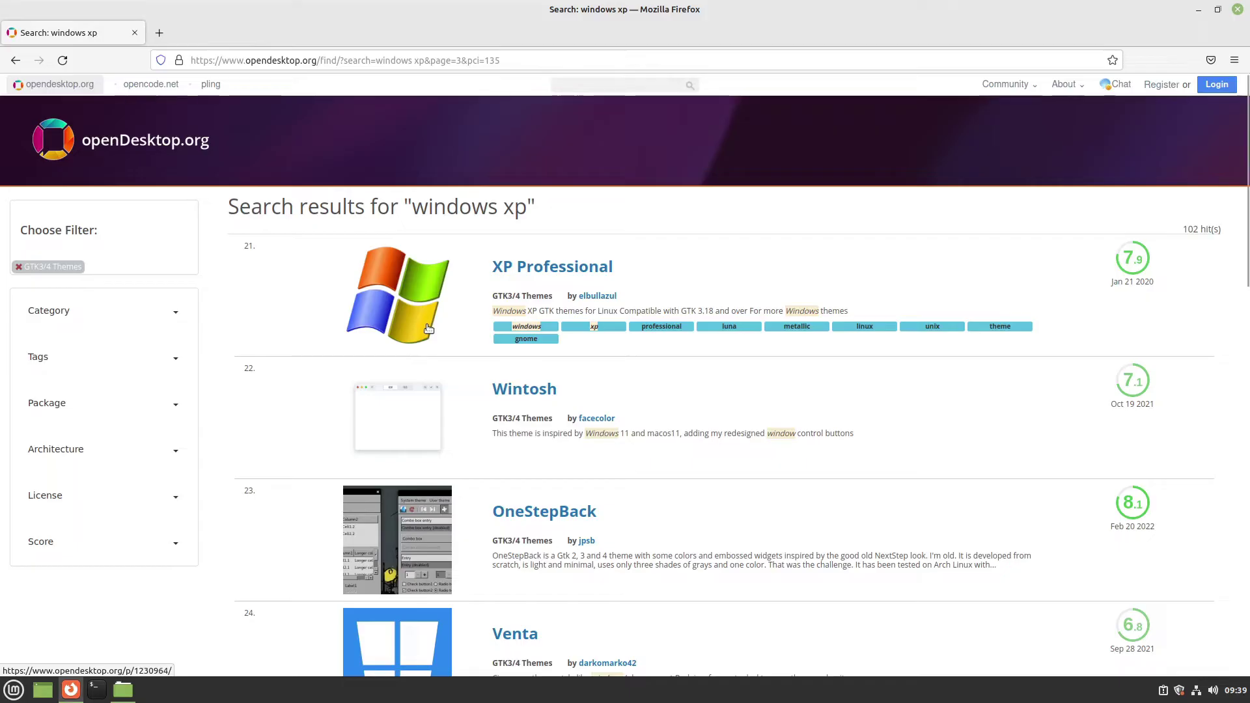
Download Windows-XP-3.1.zip from the XP Professional theme page
click(532, 272)
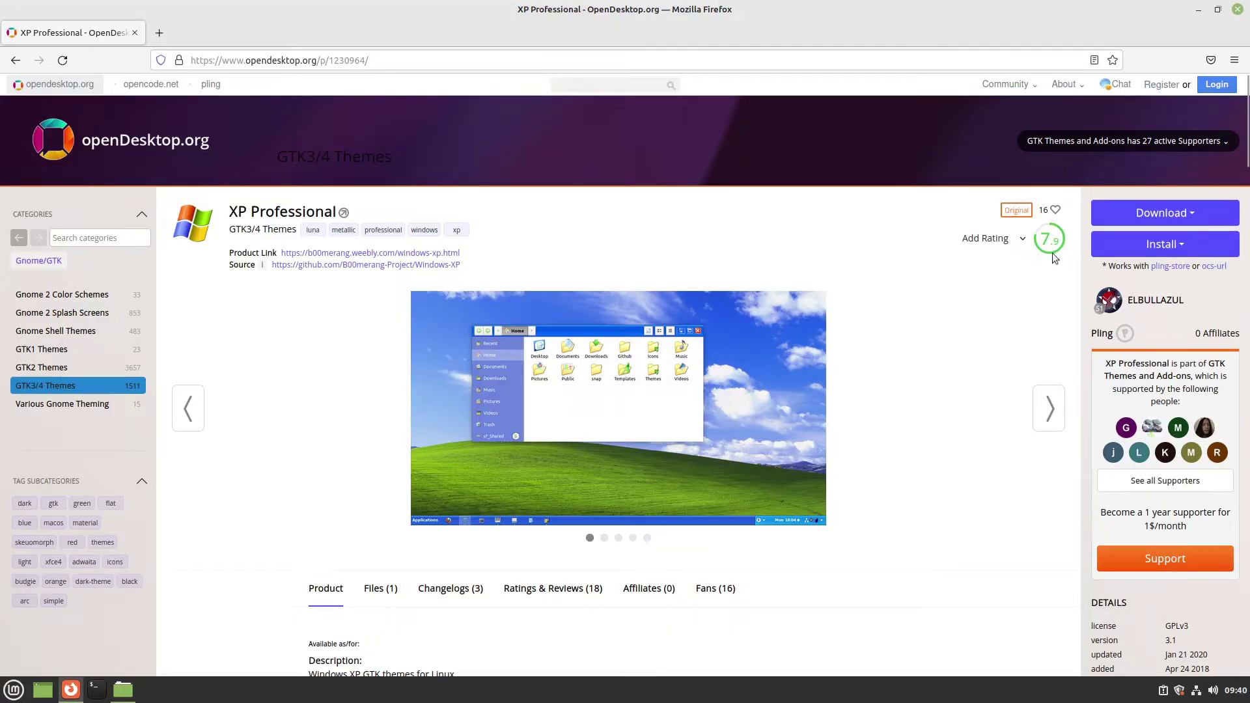
click(1151, 214)
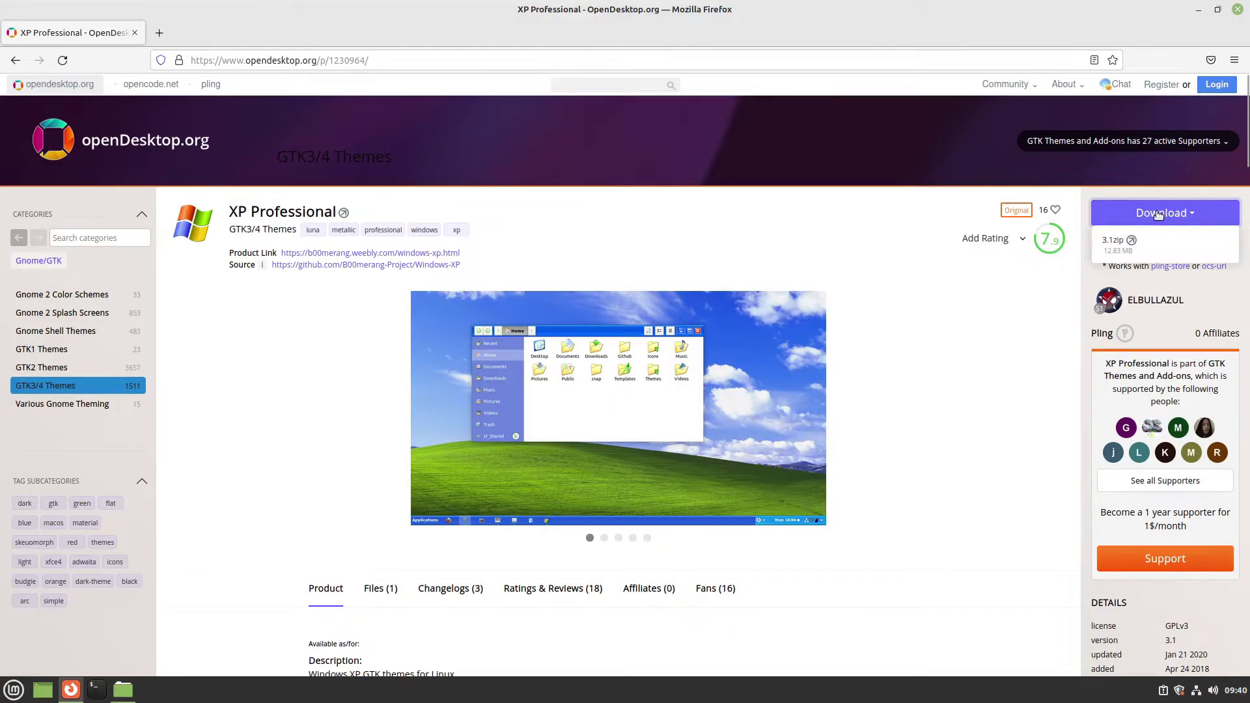
click(1116, 246)
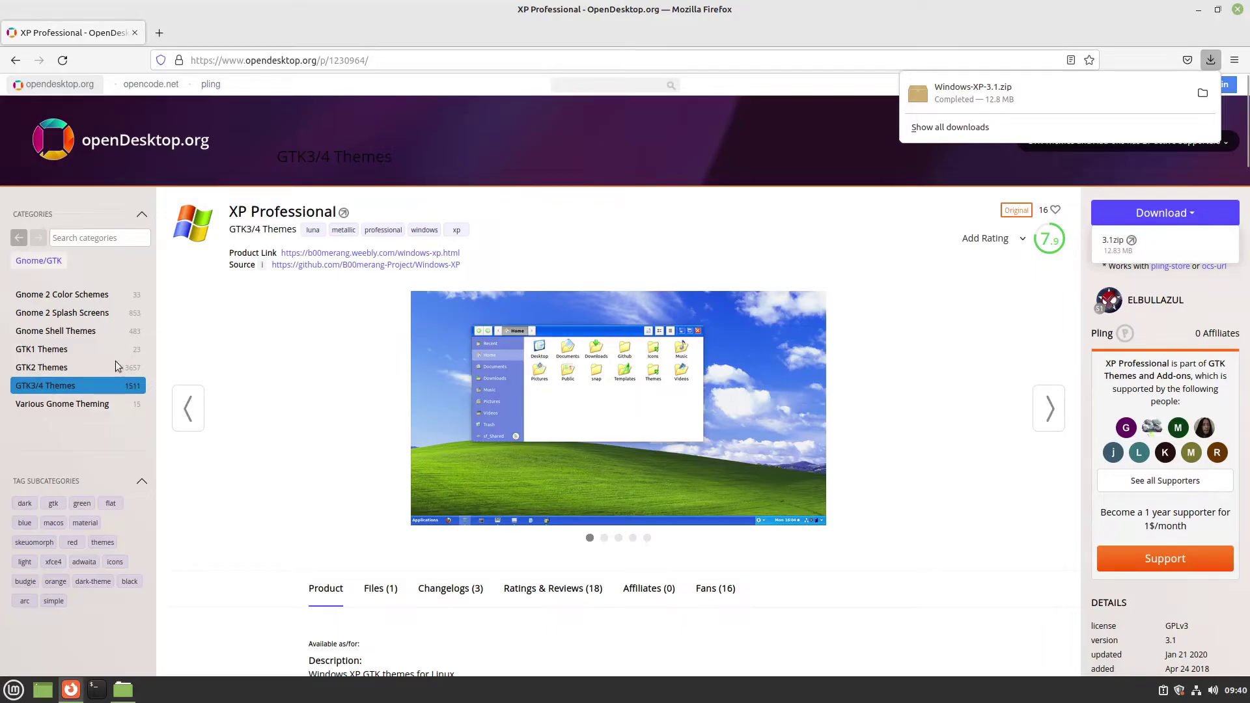
Search 'windows xp' again, filter to Full Icon Themes, and show XP Icons' download files
click(627, 85)
click(627, 85)
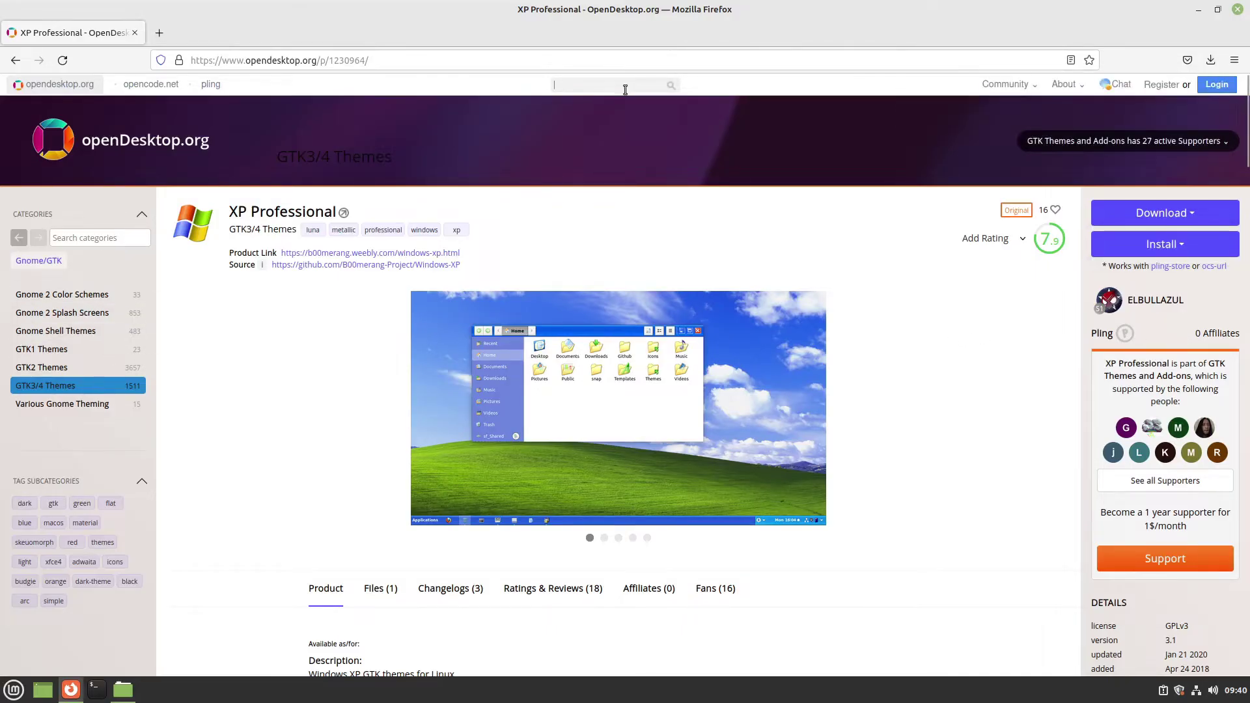
text(windows xp)
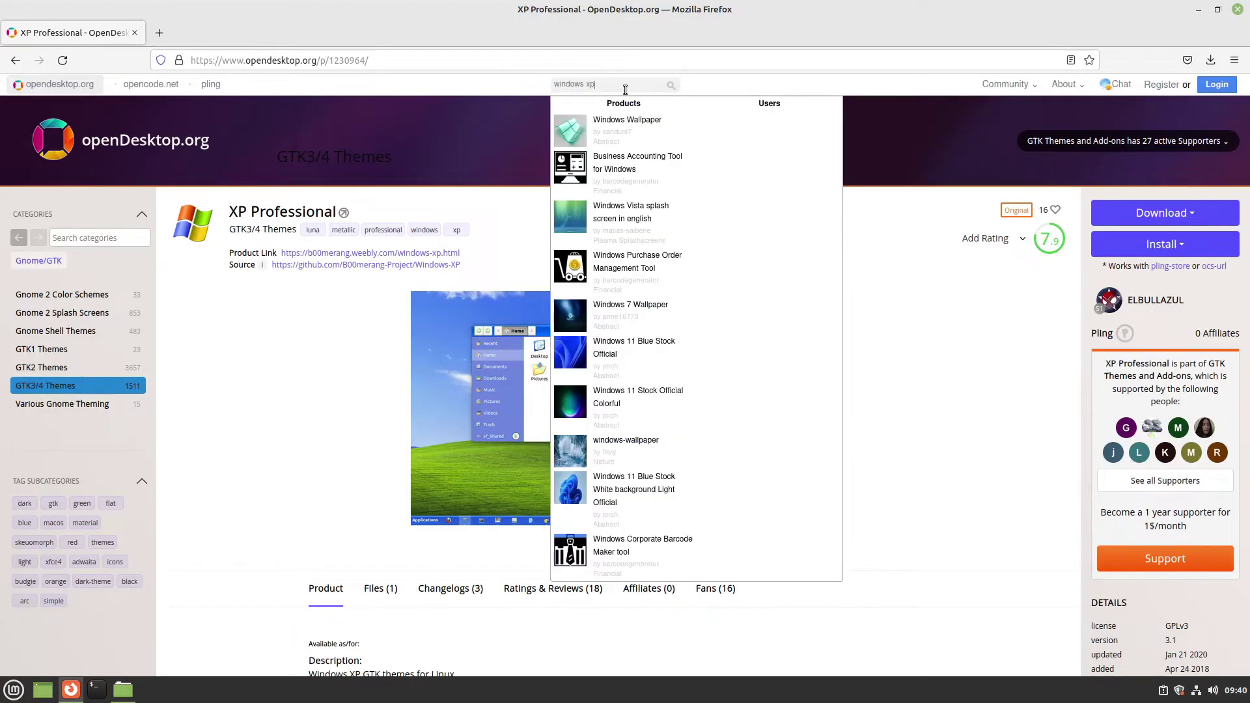
key(Return)
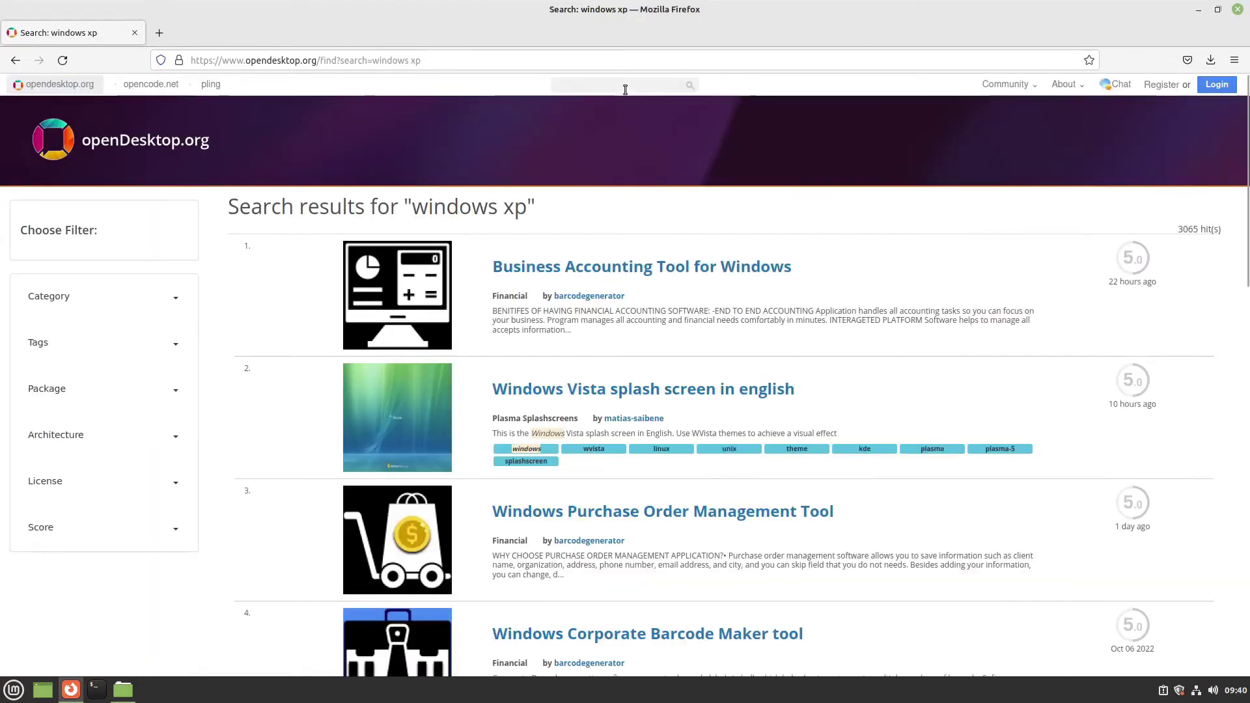
click(180, 295)
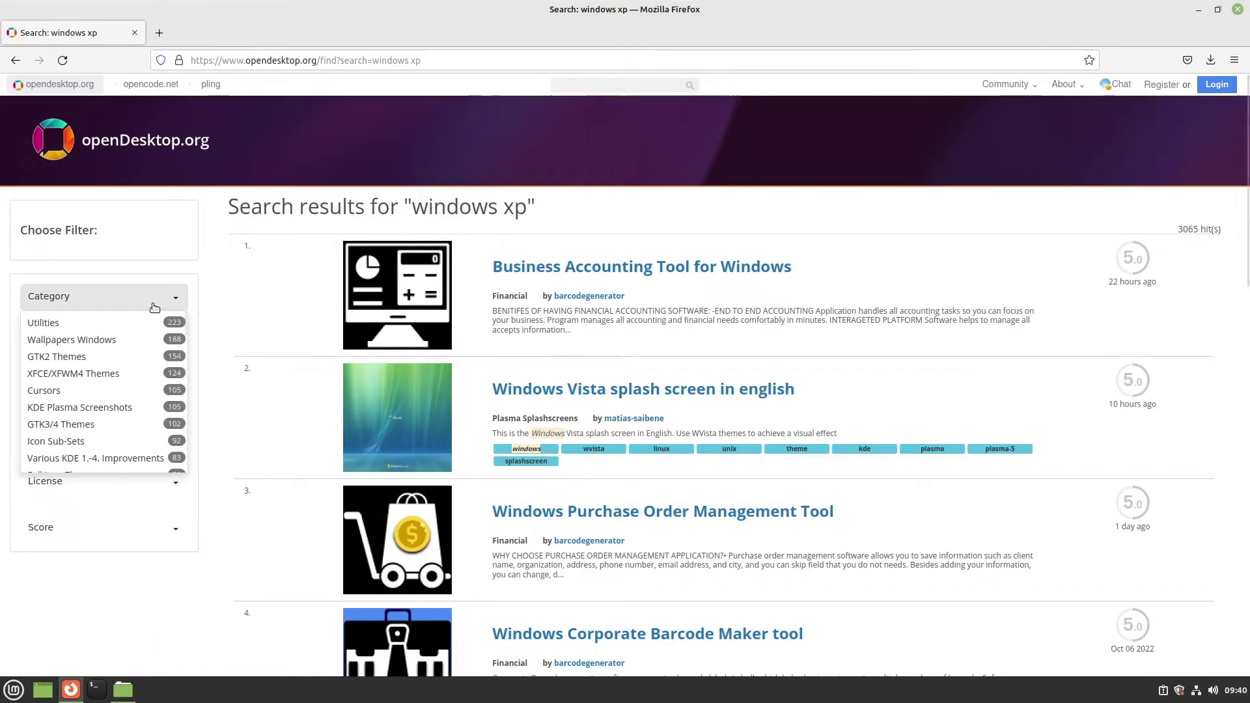
scroll(97, 430, down, 2)
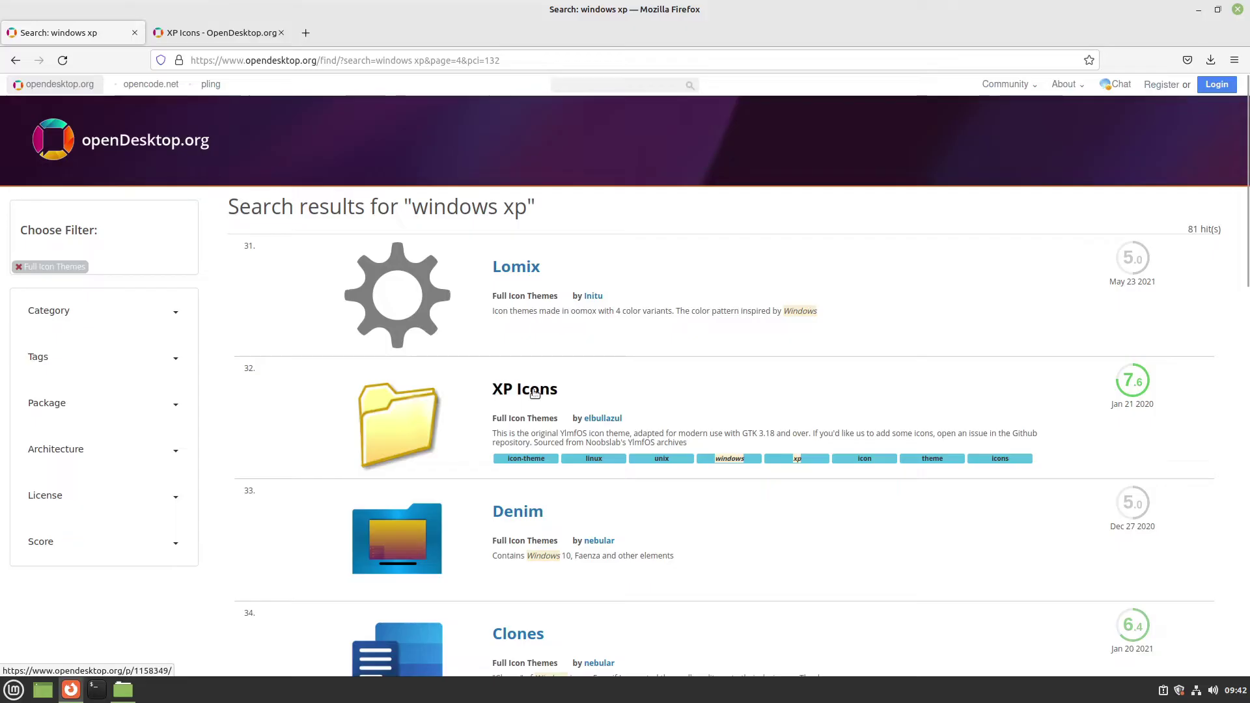
click(535, 391)
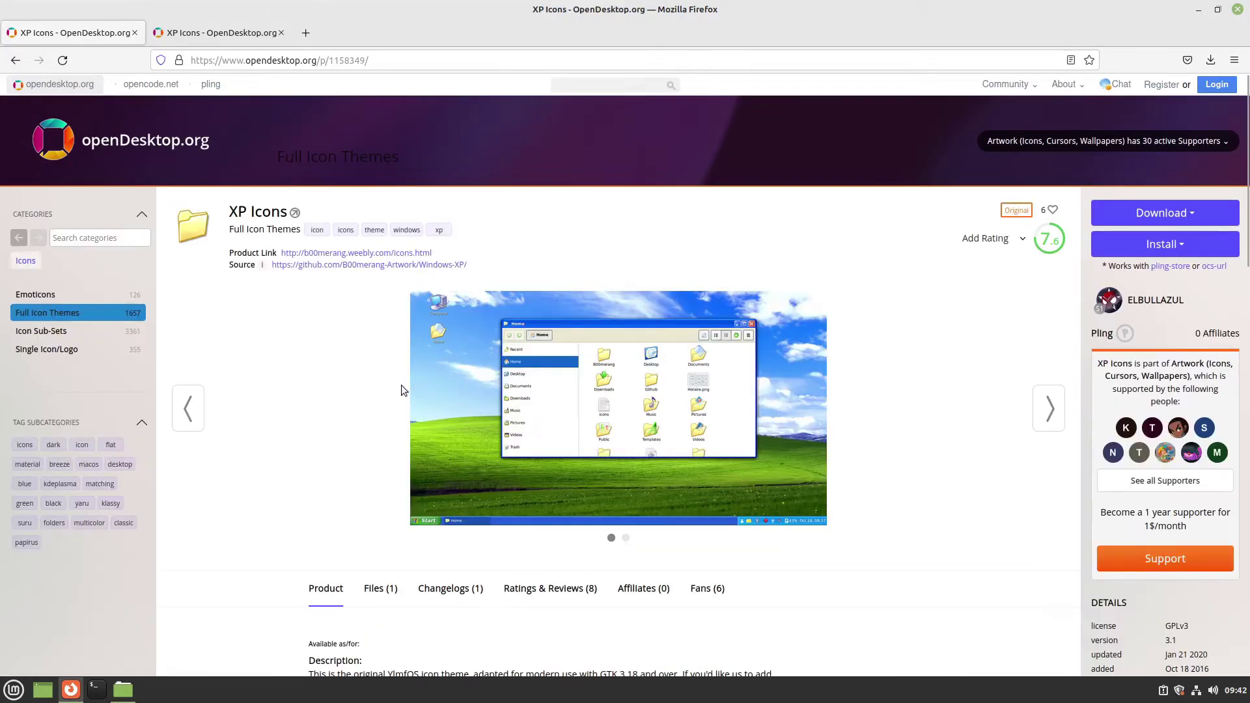
click(1173, 217)
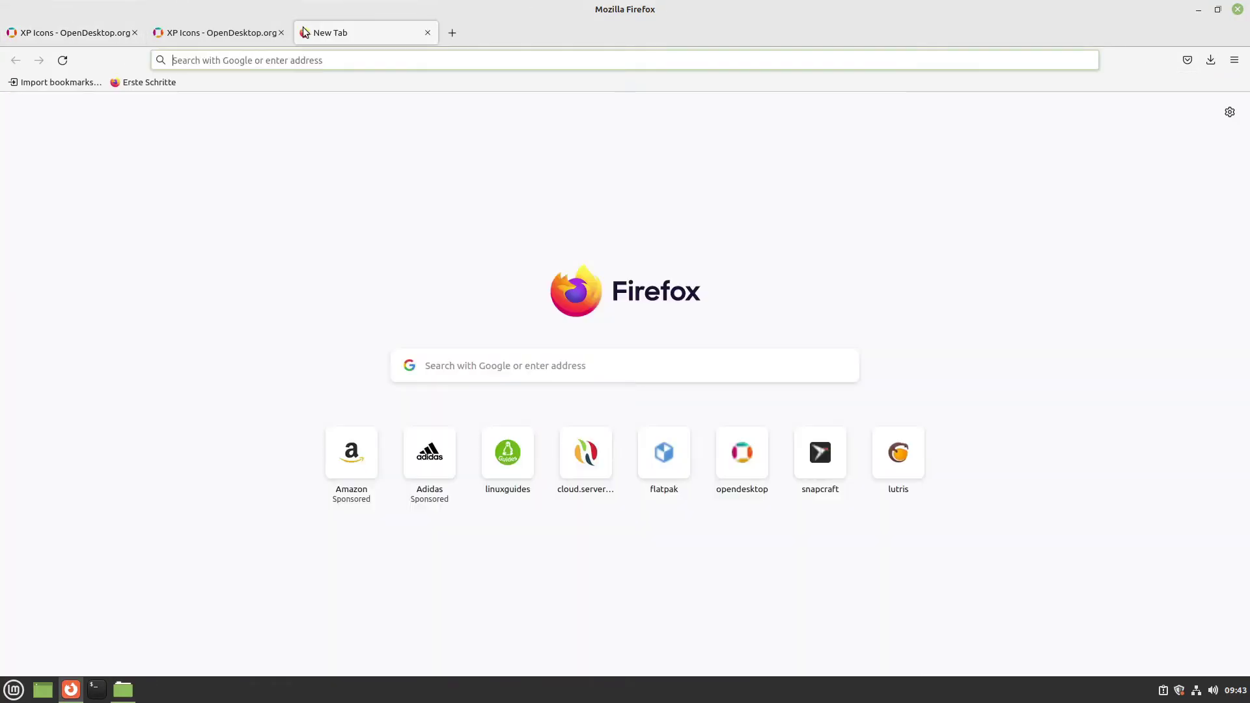
Save the first 'wallpaper windows xp' Google image to Downloads as windows-xp.jpg
text(wallpaper windows xp)
key(Return)
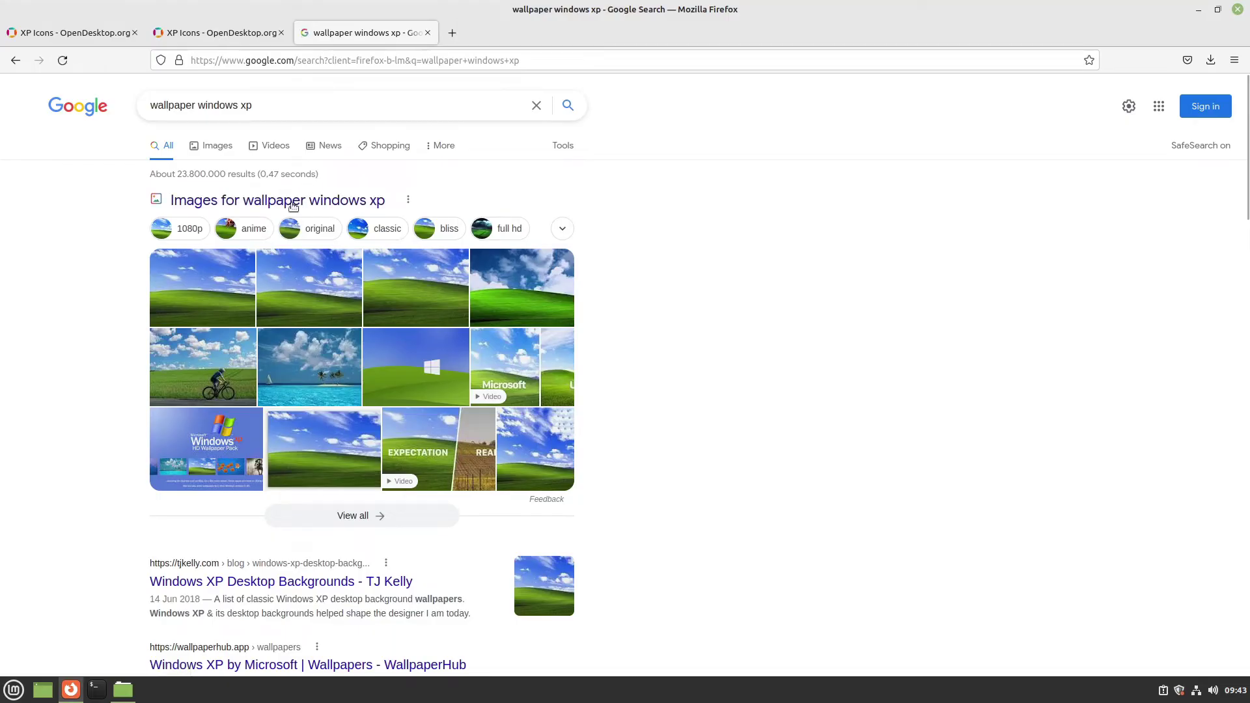
click(210, 274)
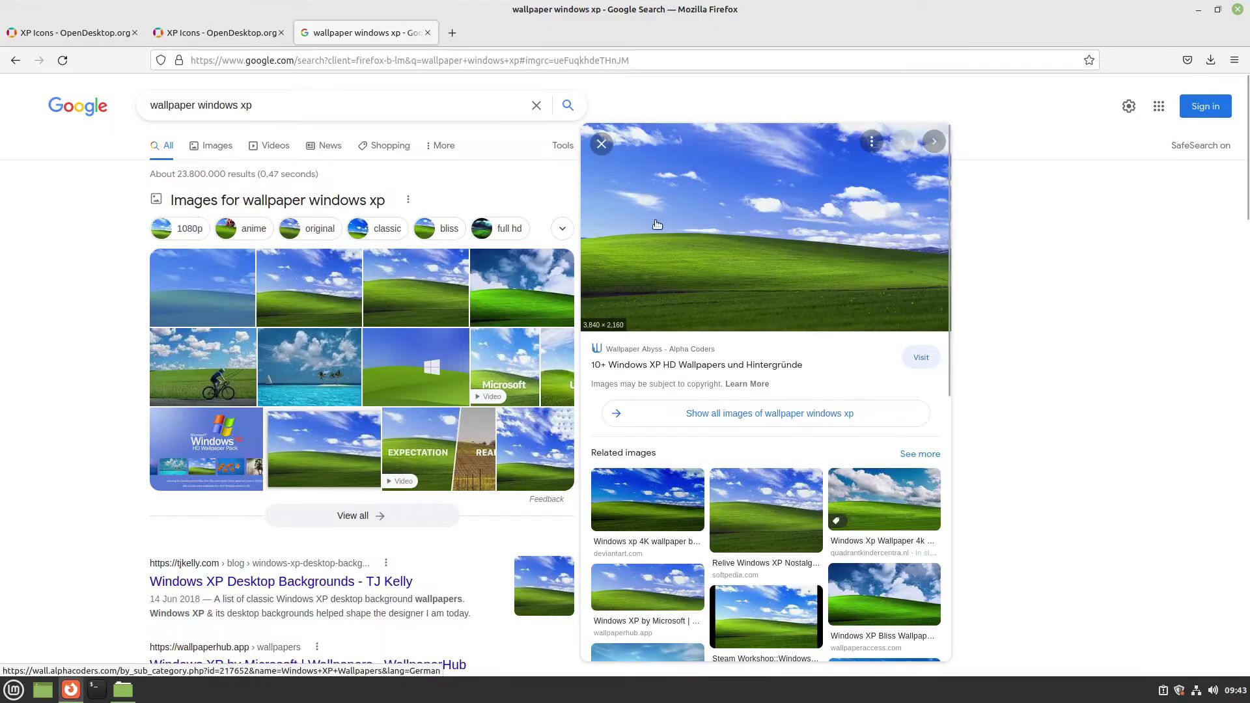
right_click(666, 204)
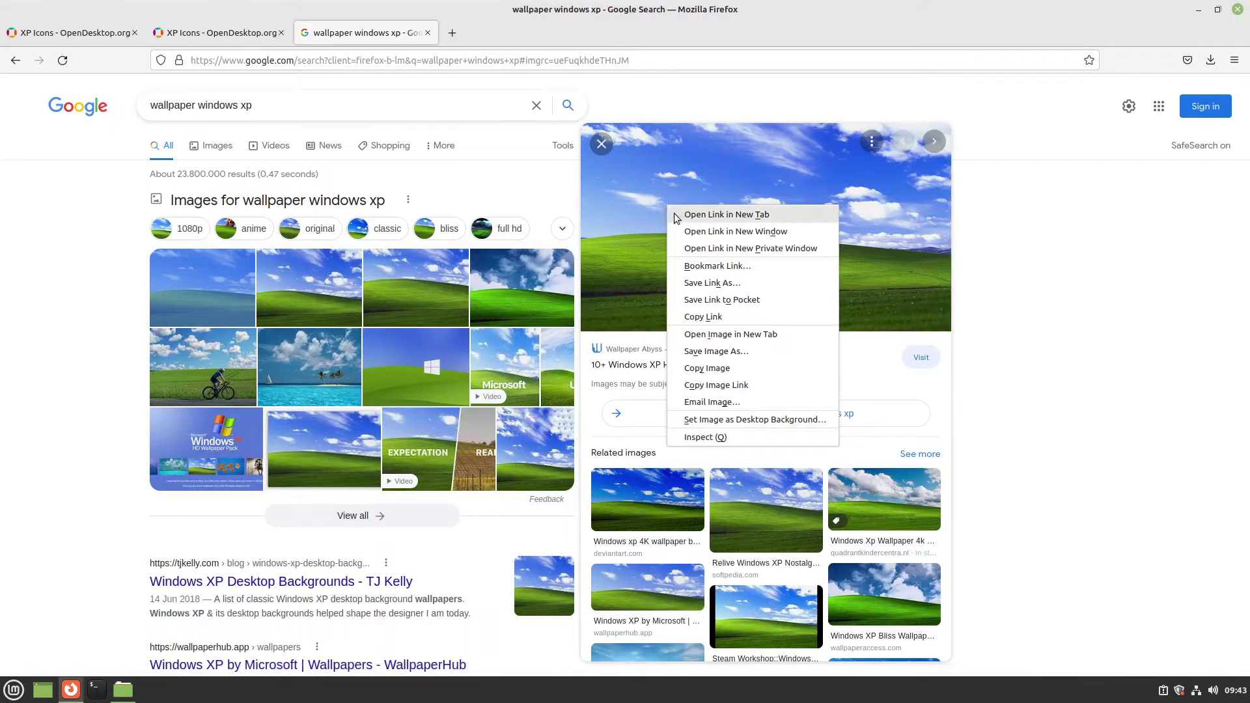
click(711, 356)
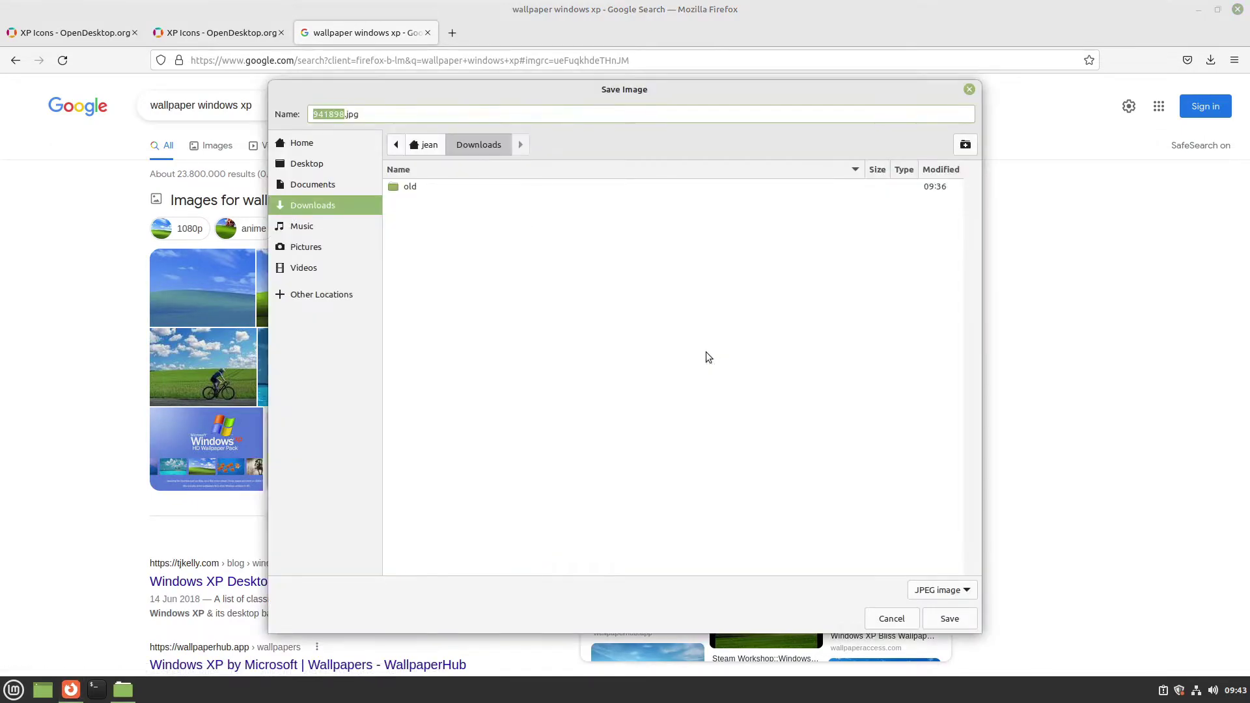
text(windows-xp)
key(Return)
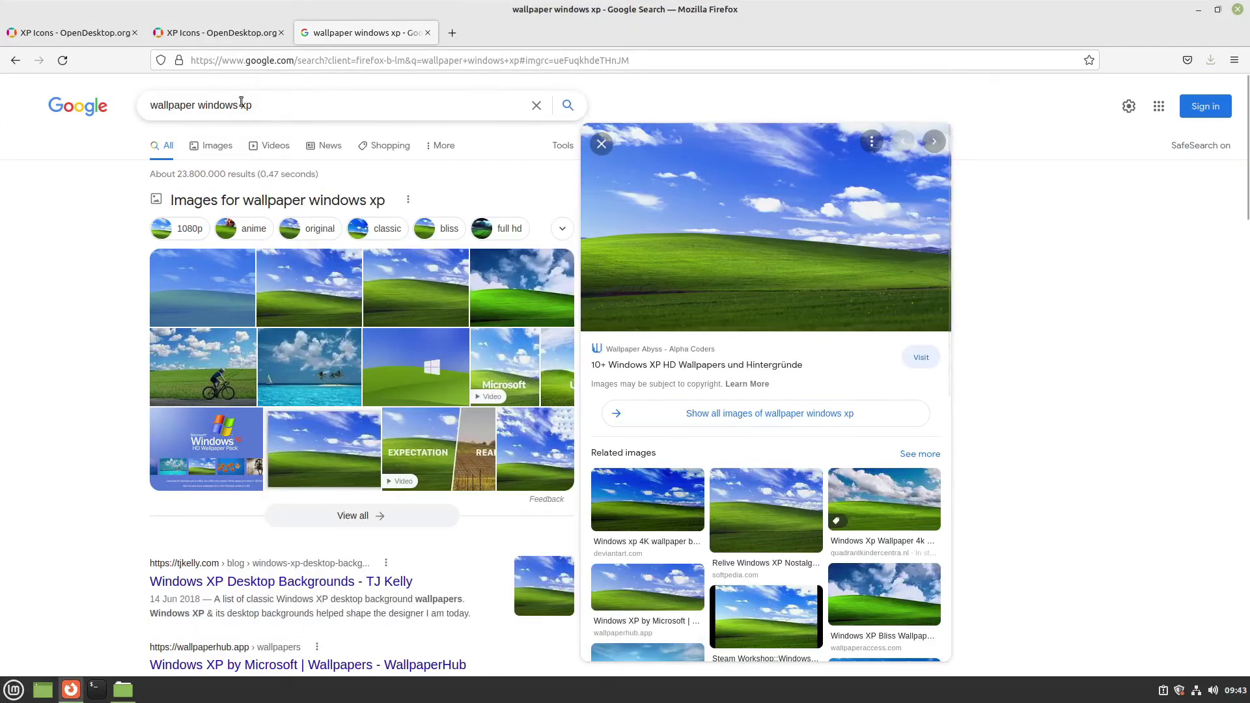
Change the Google query to 'windows xp icon' and search
double_click(182, 110)
key(BackSpace)
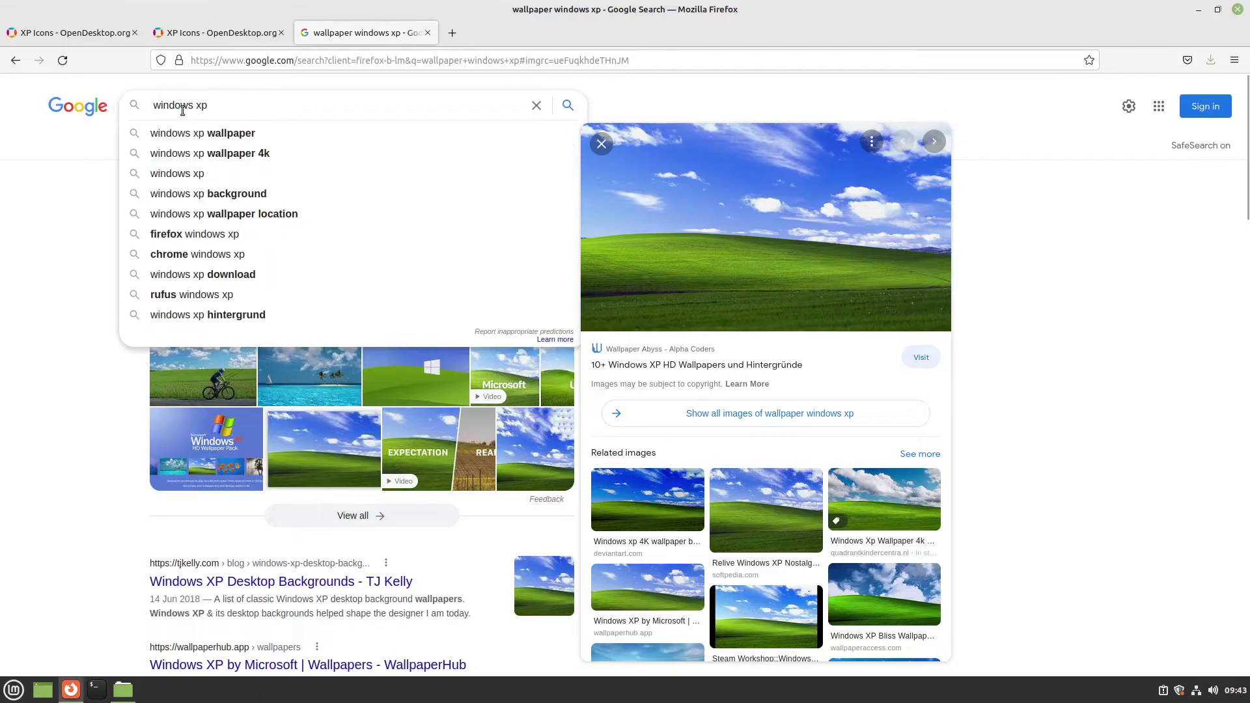
key(Delete)
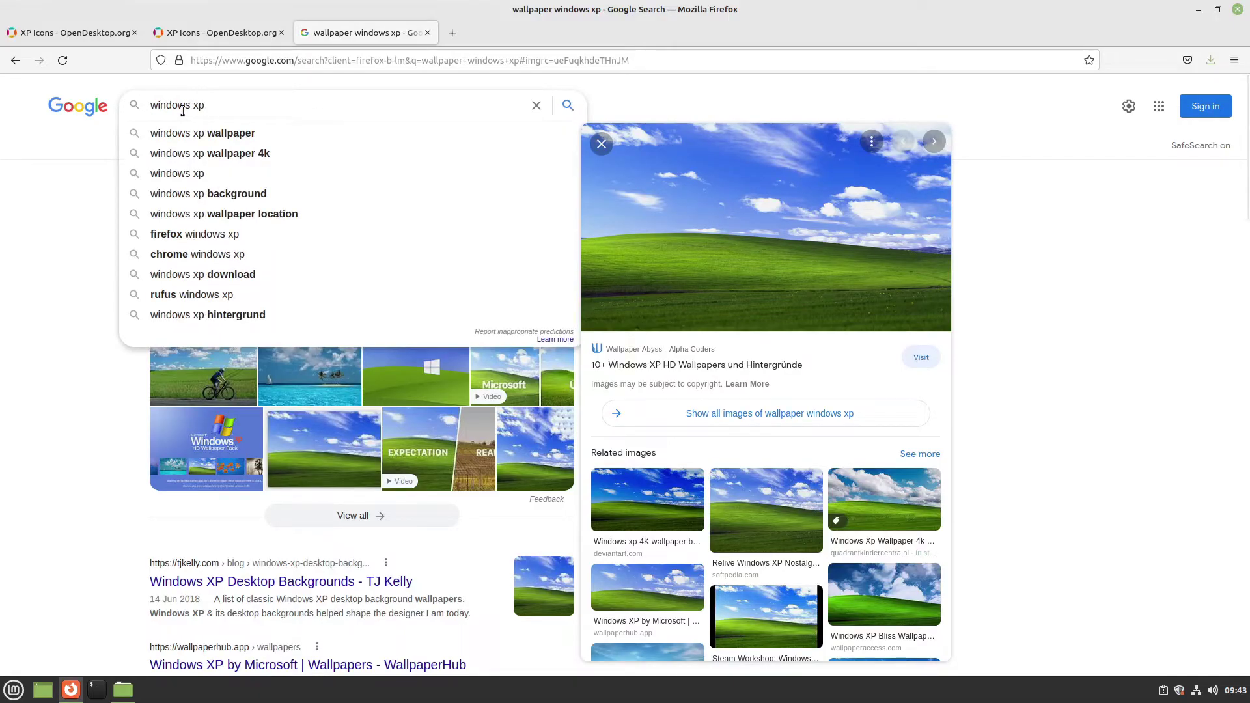
text(icon)
key(Return)
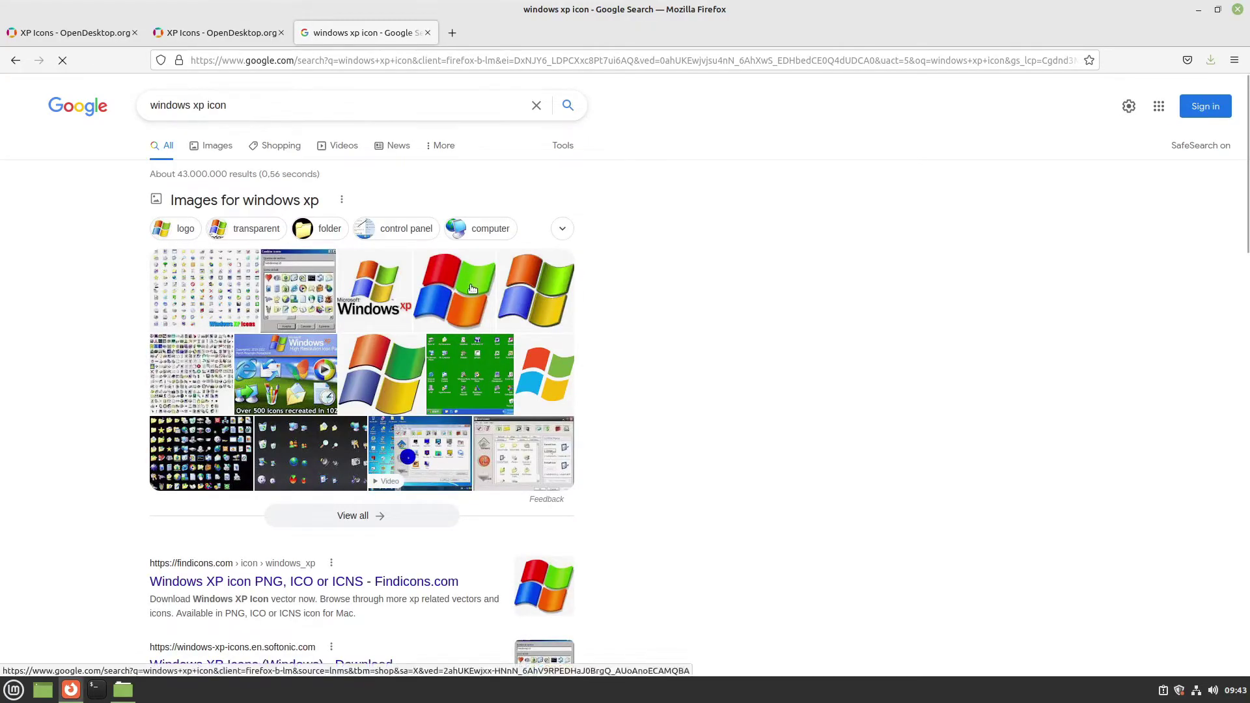
Save the Windows XP flag logo image as win-xp-logo.png
click(385, 367)
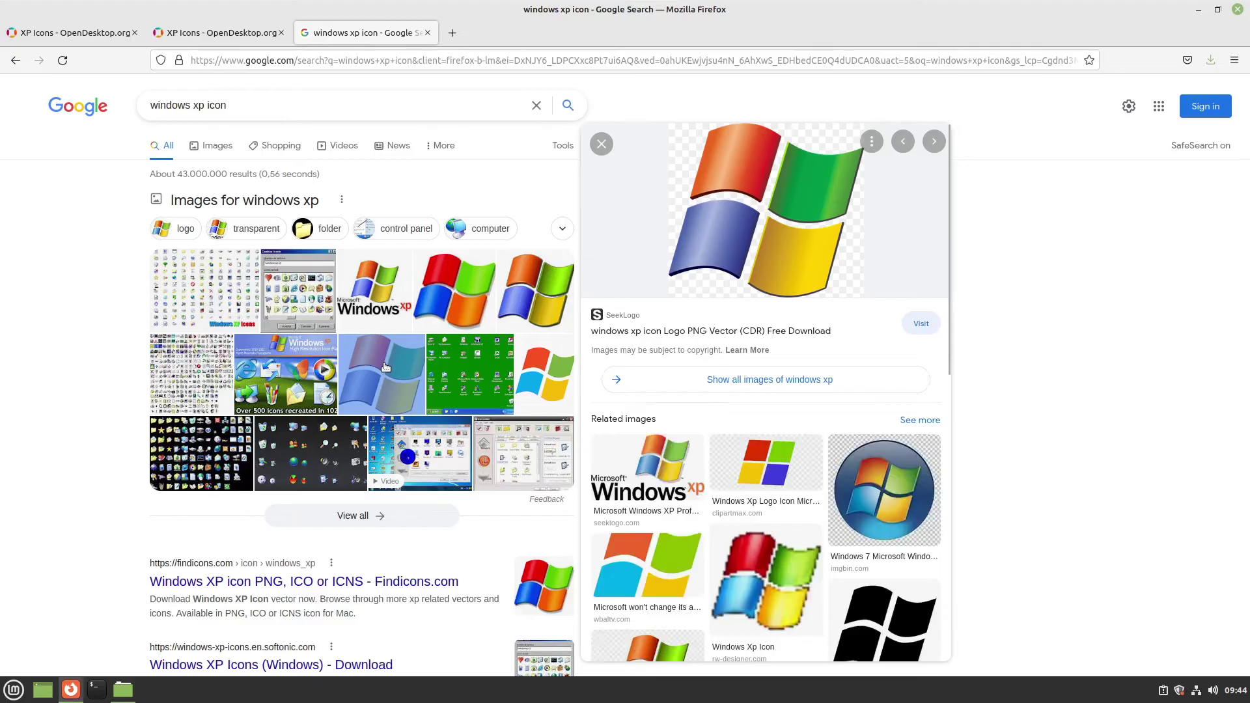
right_click(755, 180)
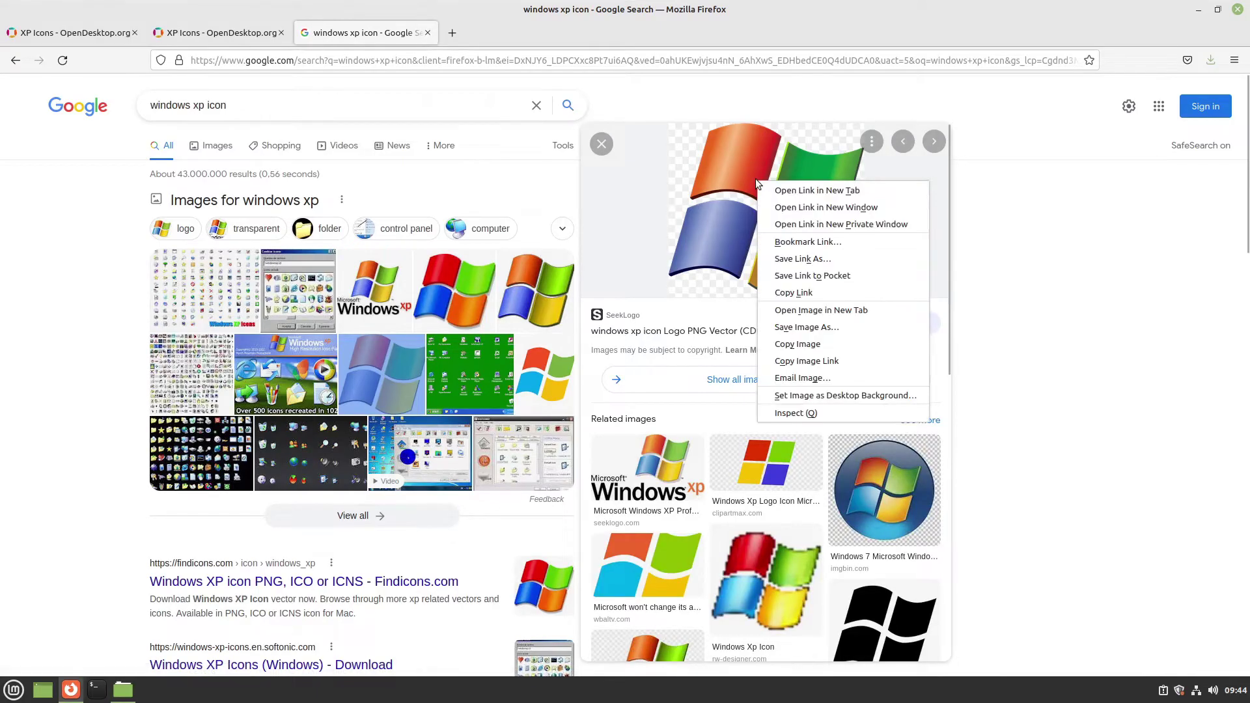
click(812, 329)
text(win)
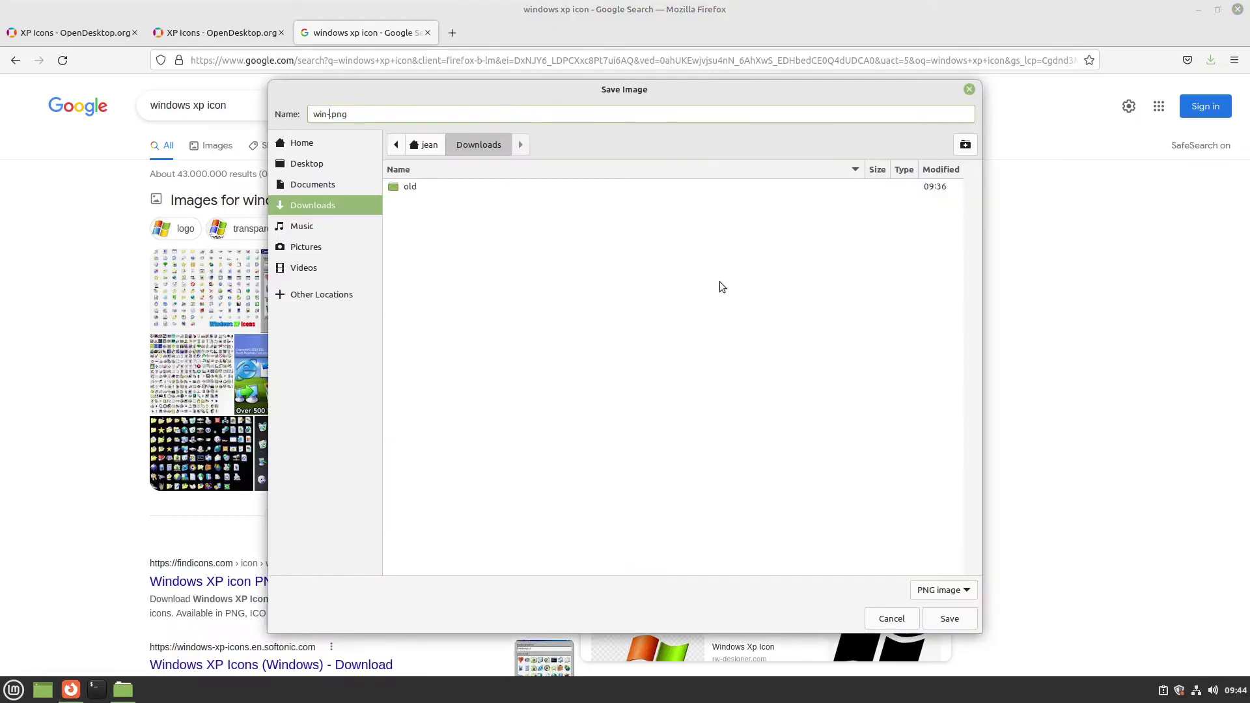
text(-xp-logo)
key(Return)
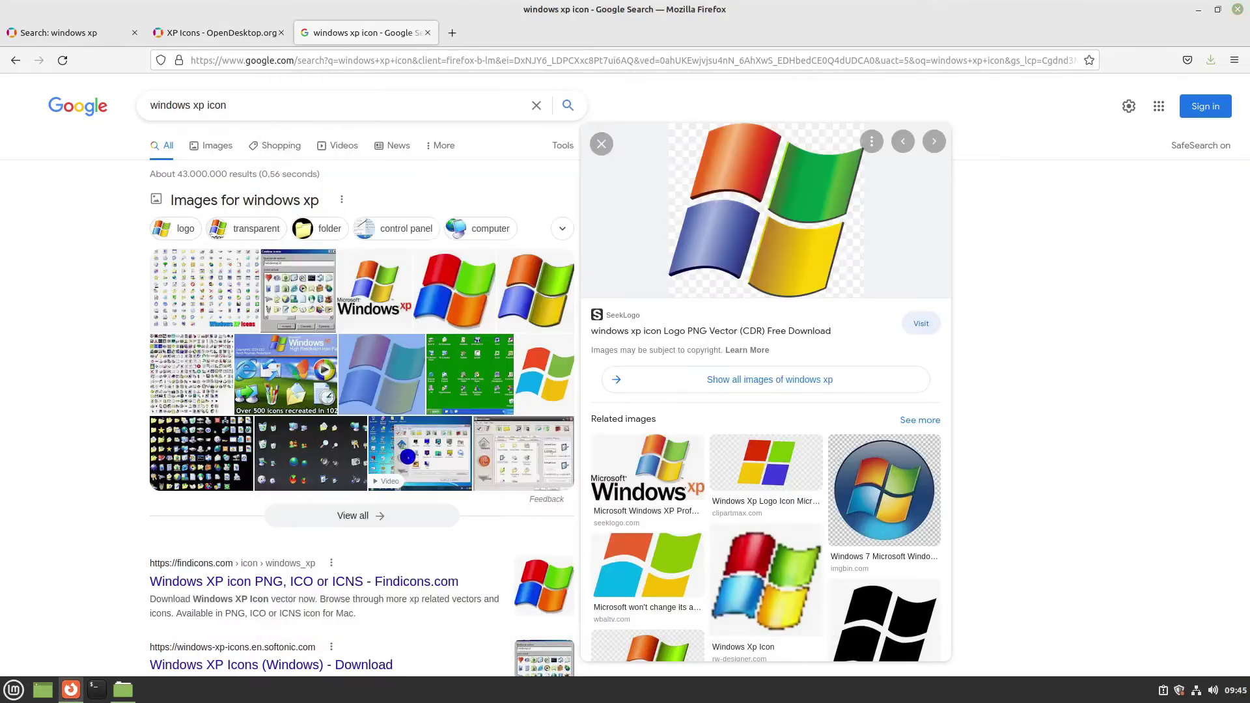
Close Firefox and bring the Nemo Downloads window back up maximized
click(1237, 9)
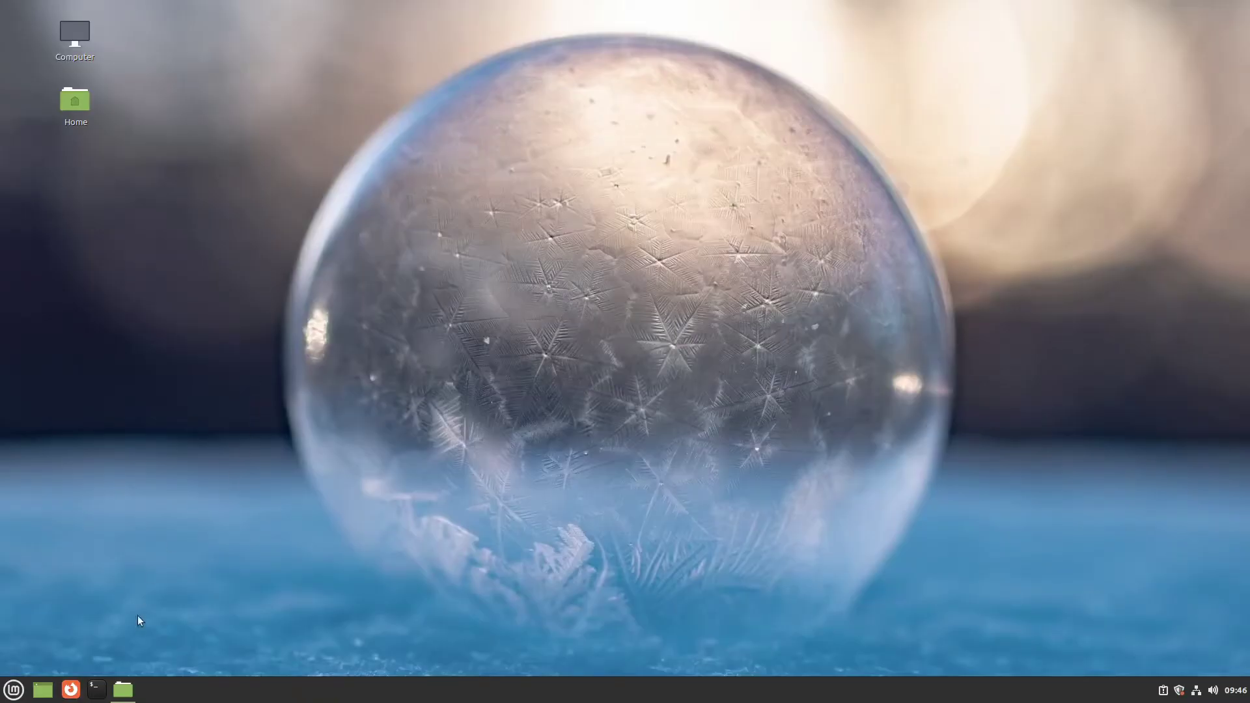
mouse_move(119, 692)
click(118, 657)
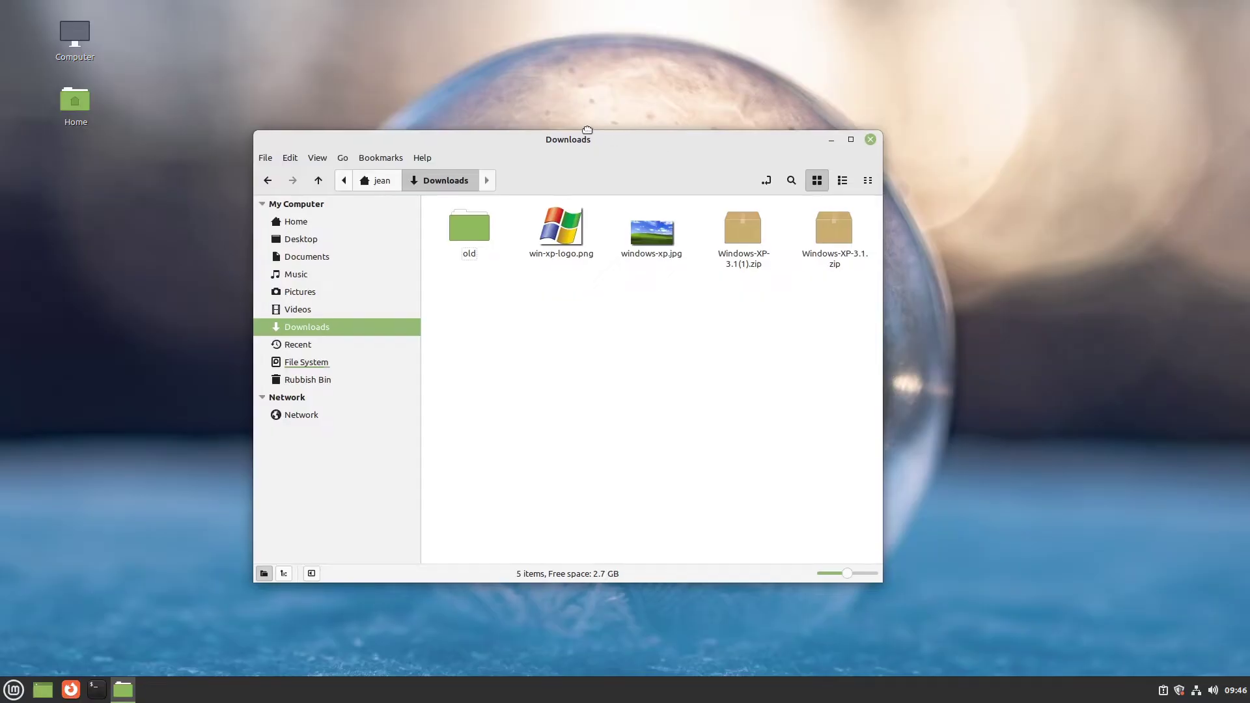
drag(662, 146, 560, 121)
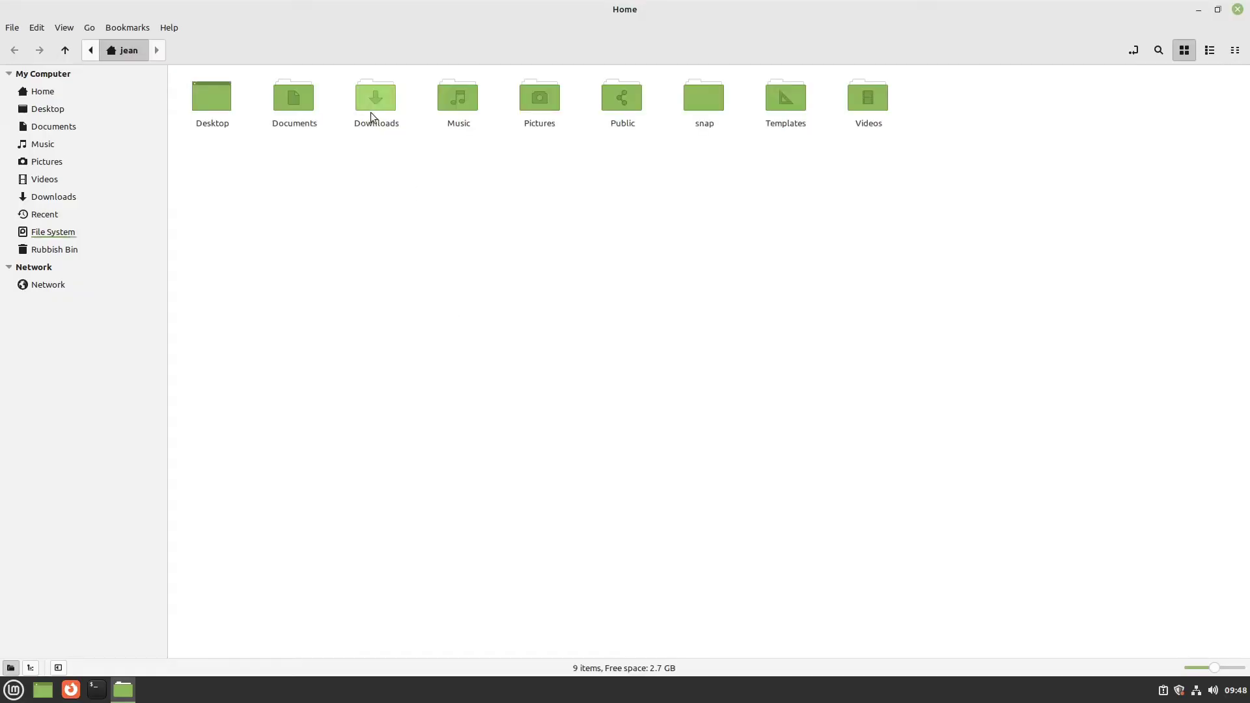
double_click(370, 112)
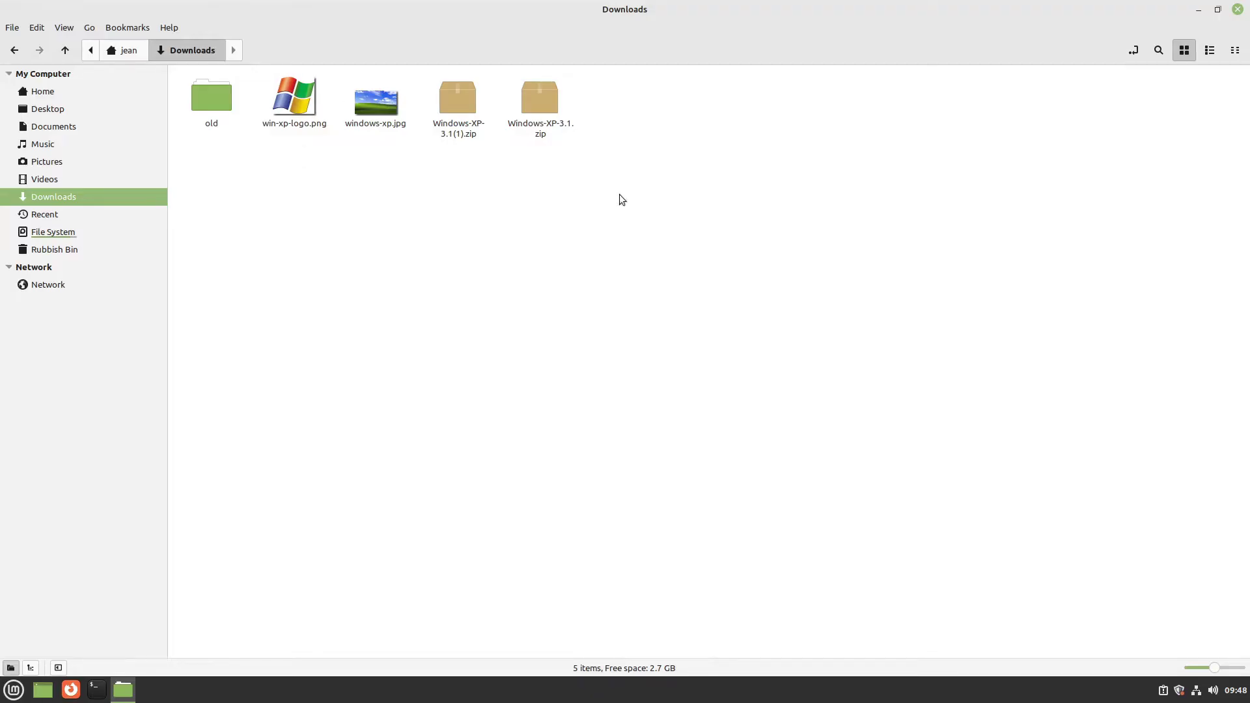
In split view, create a new xp-stuff folder inside Pictures
key(F3)
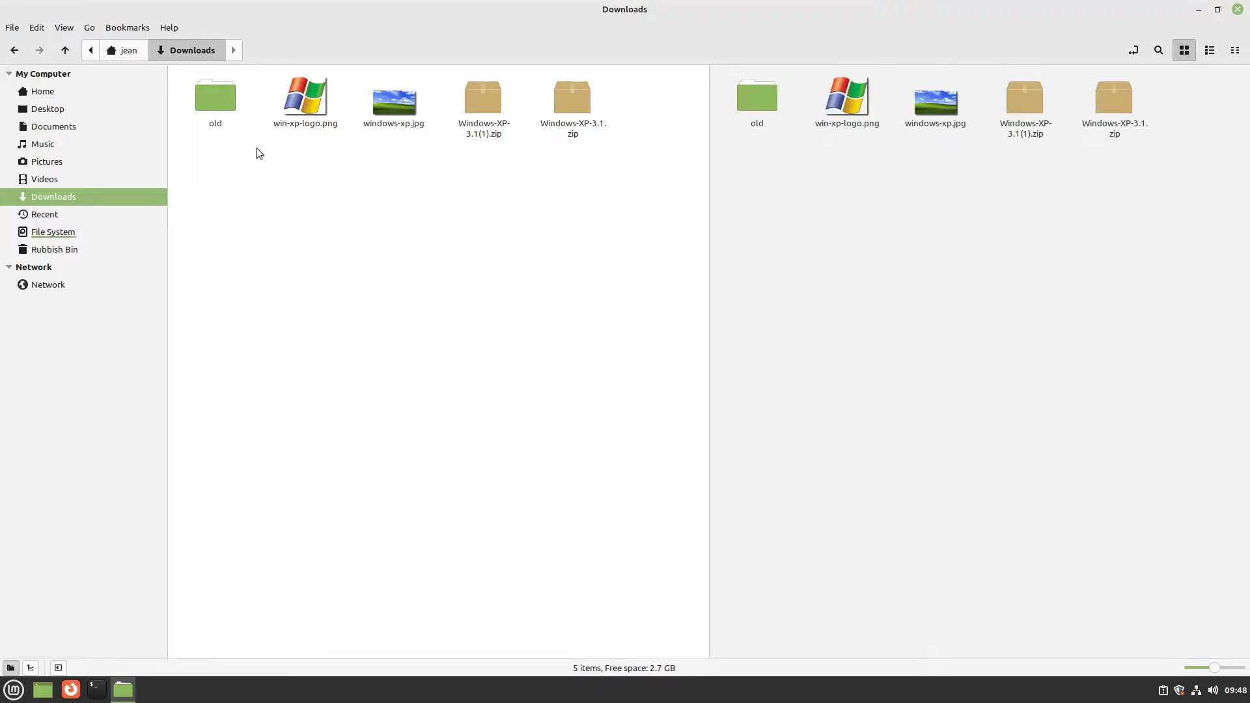
click(732, 237)
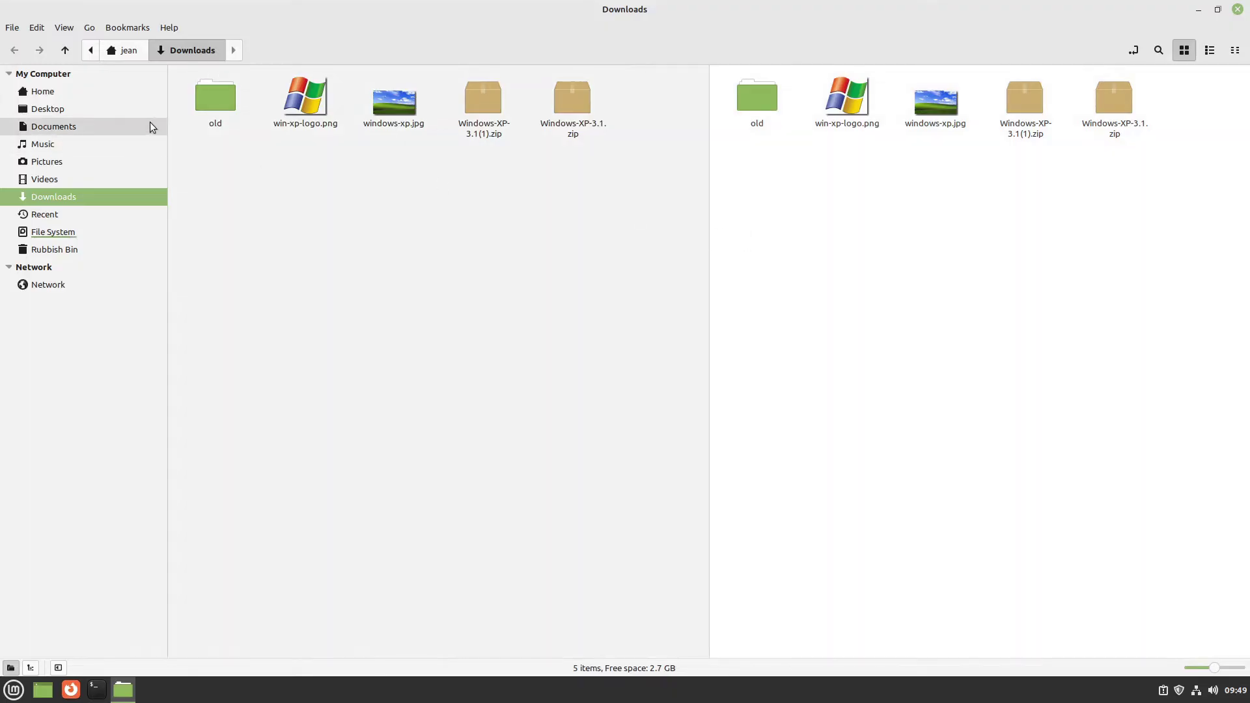
click(70, 162)
right_click(871, 178)
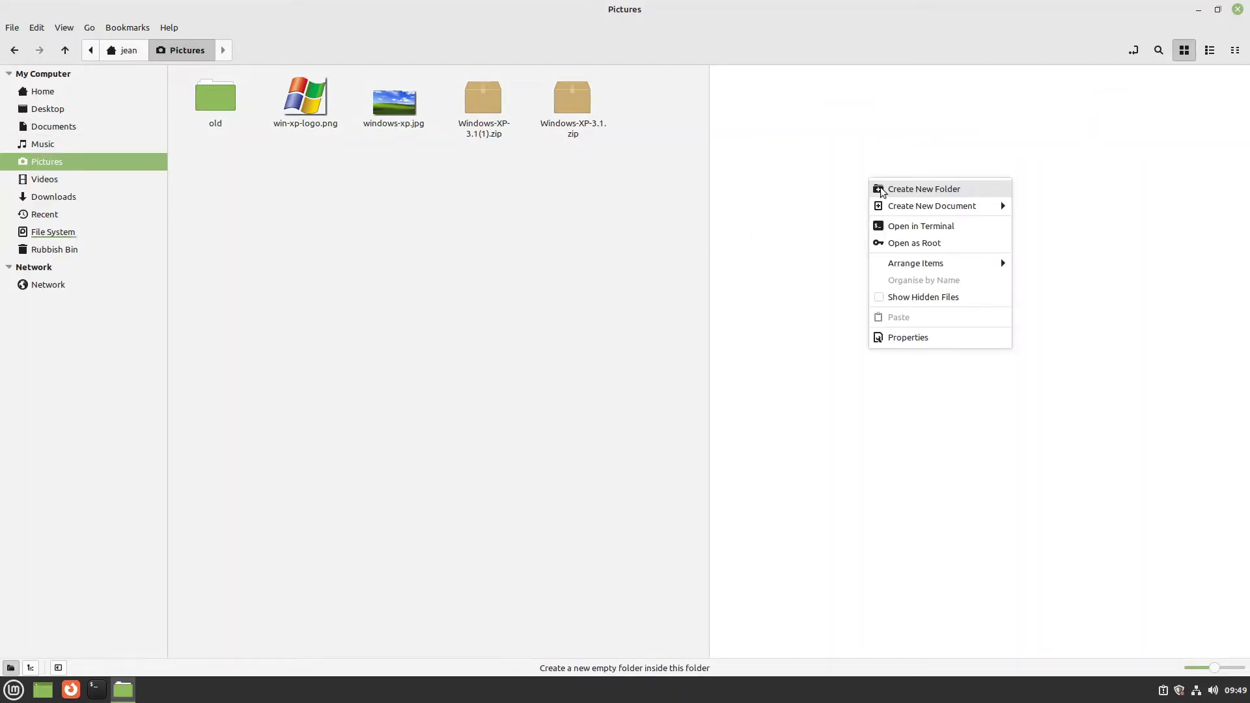
click(883, 189)
text(xp)
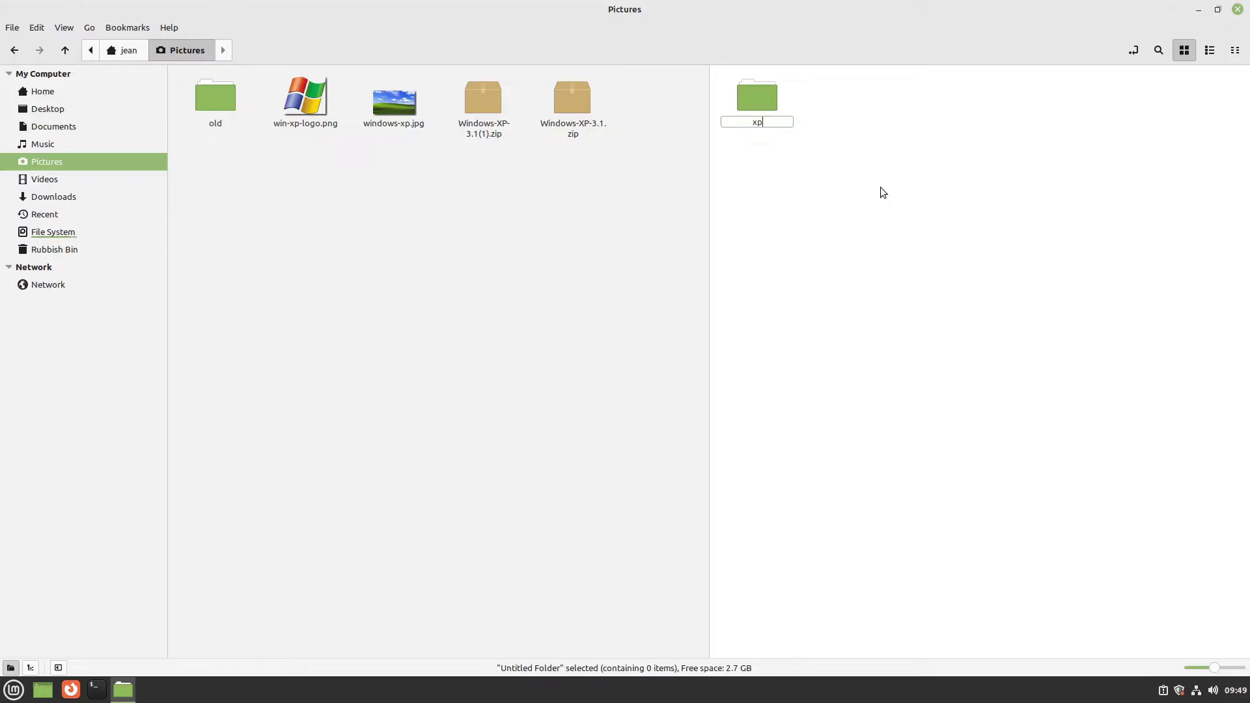
text(-theme)
key(Return)
key(Delete)
Move win-xp-logo.png and windows-xp.jpg from Downloads into xp-stuff
click(436, 201)
drag(396, 151, 755, 138)
click(908, 167)
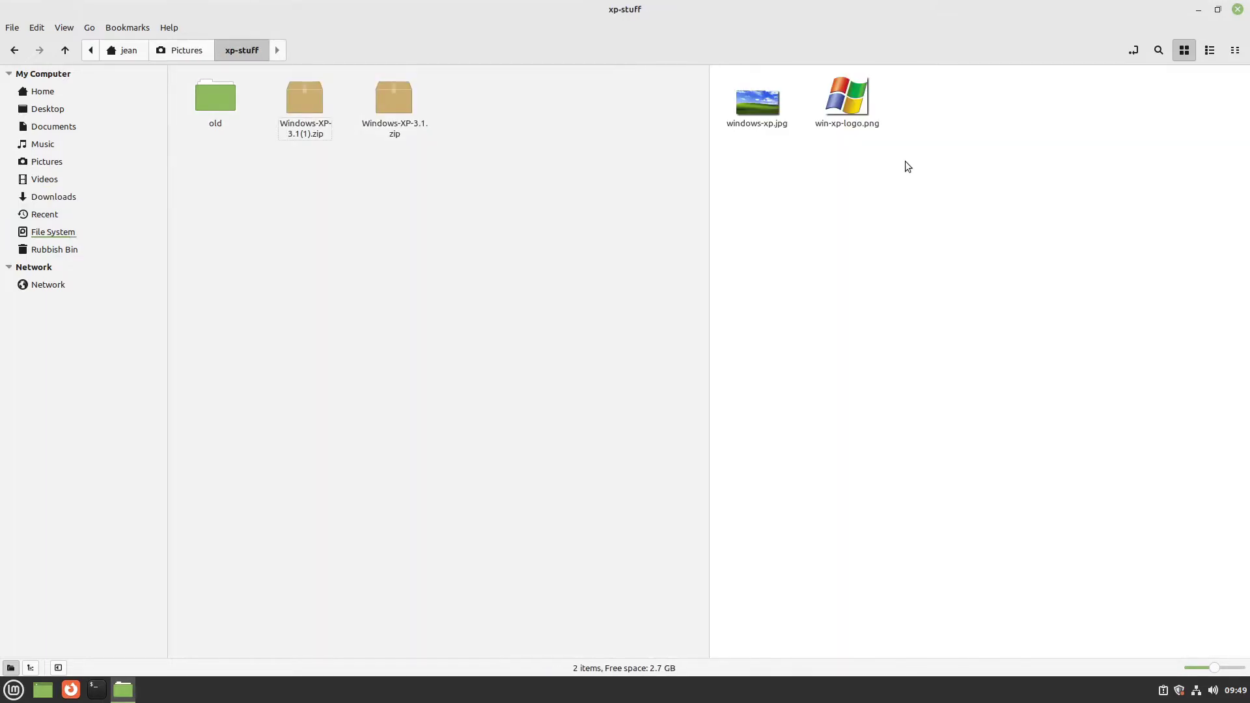
Extract both Windows-XP zip archives into Downloads
click(485, 192)
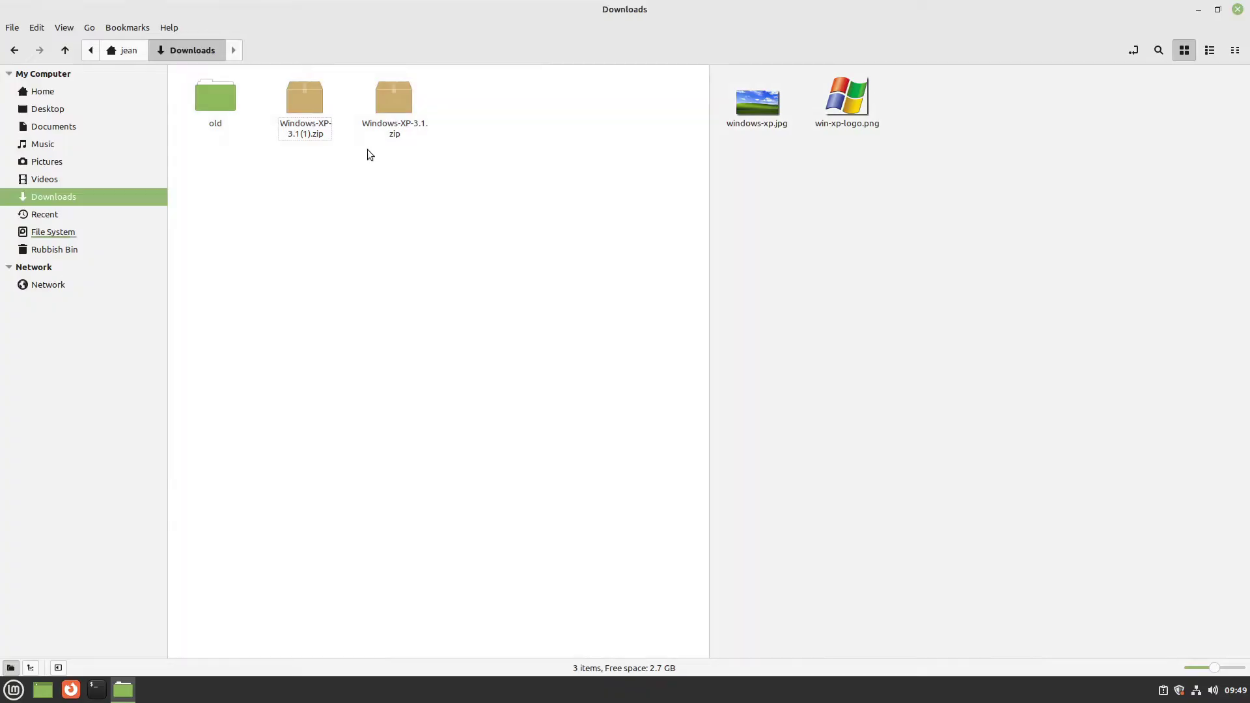
drag(420, 172, 307, 117)
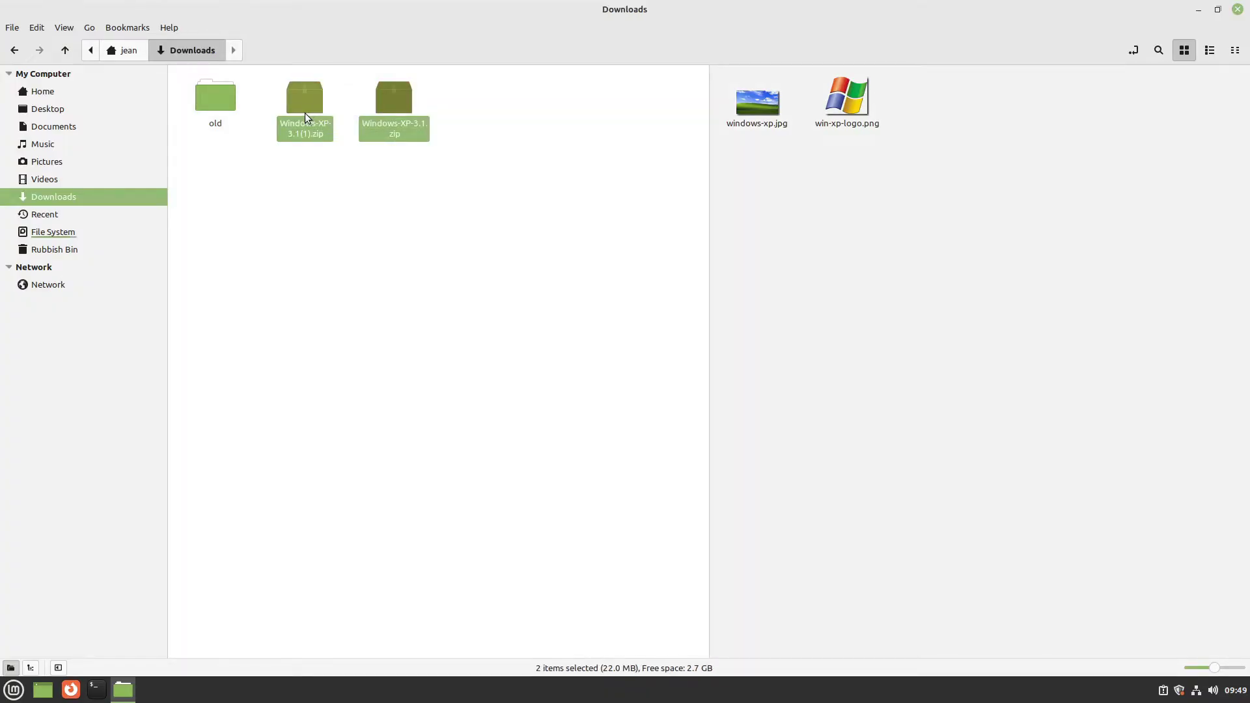
right_click(304, 112)
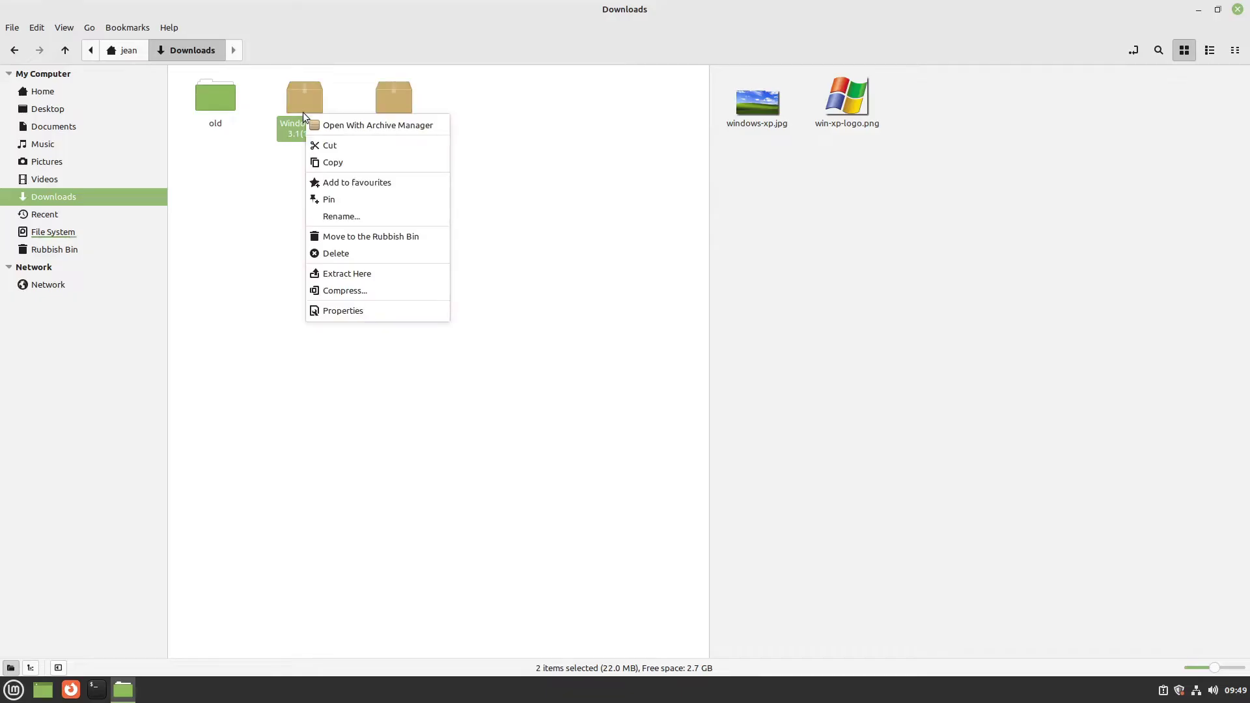
click(352, 274)
Open the extracted Windows-XP-3.1 folder and show Home in the right pane
click(378, 116)
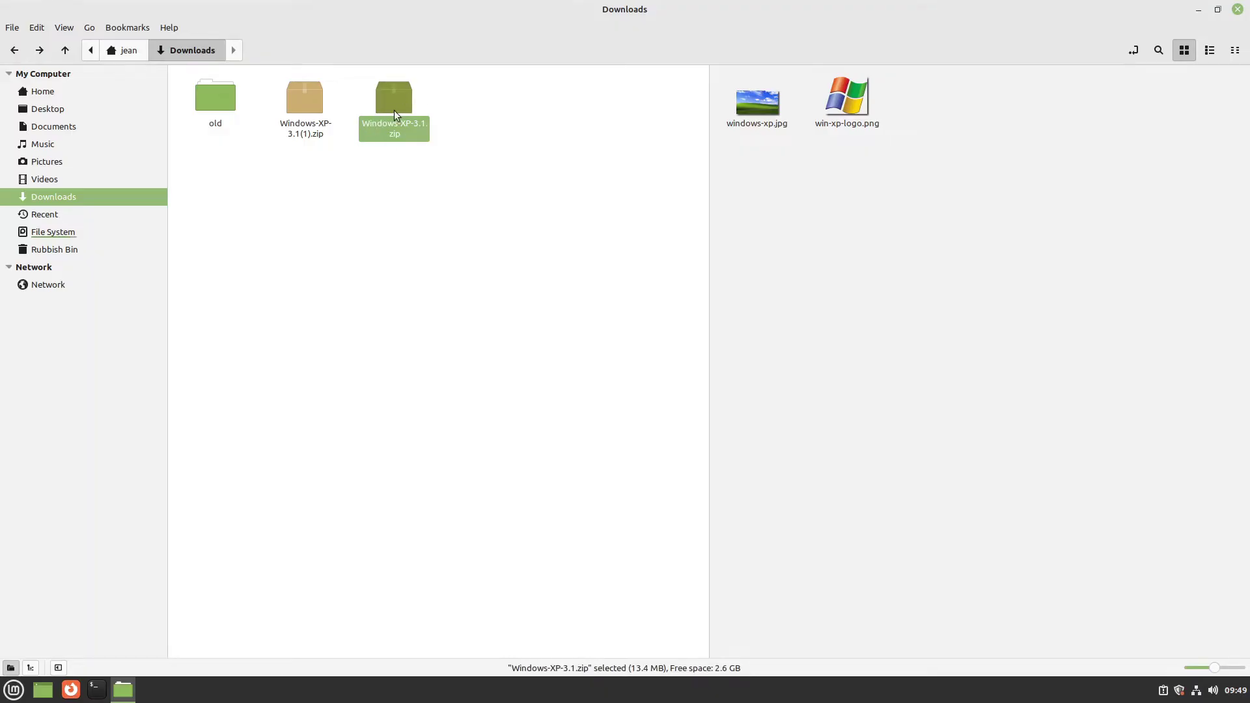
right_click(395, 103)
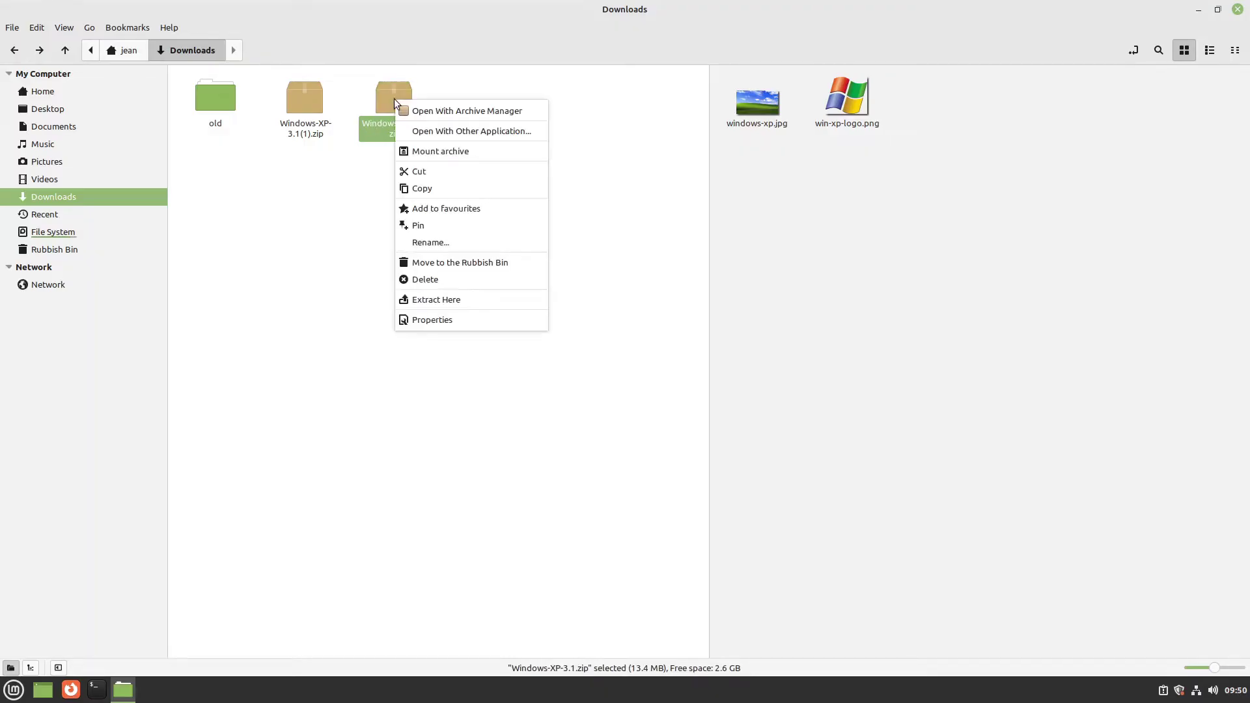
key(Escape)
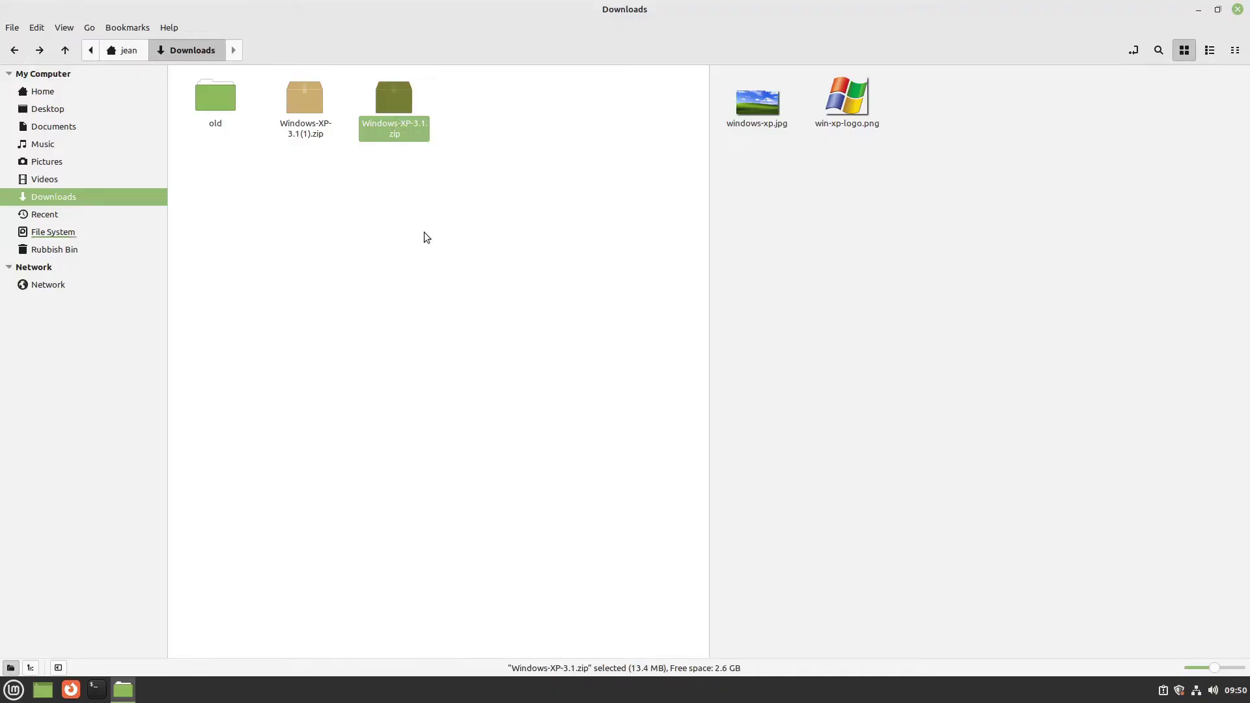
double_click(293, 107)
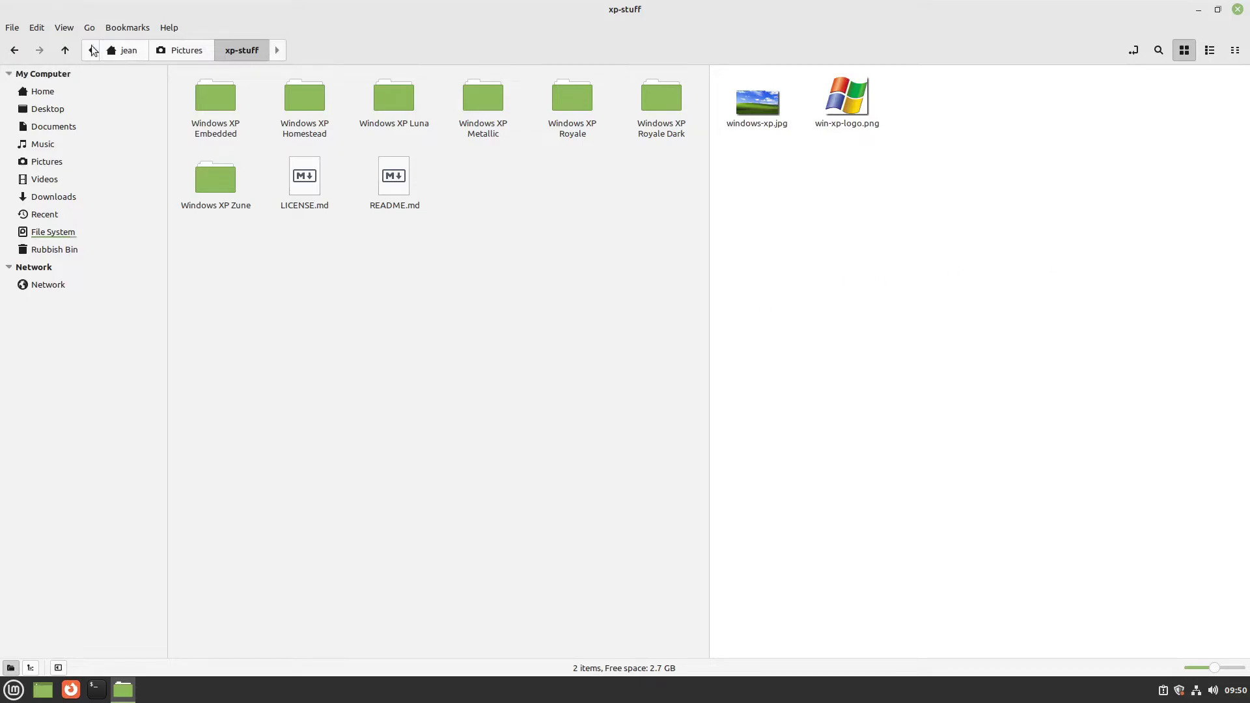
click(119, 47)
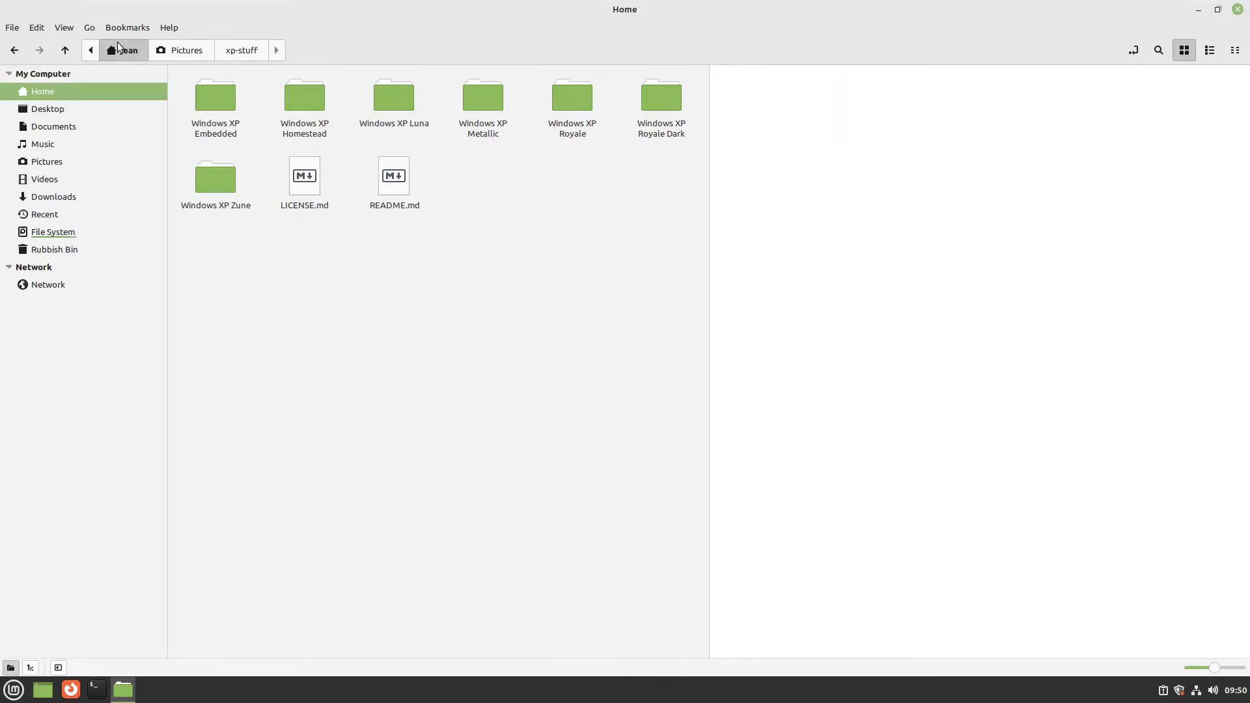
click(999, 282)
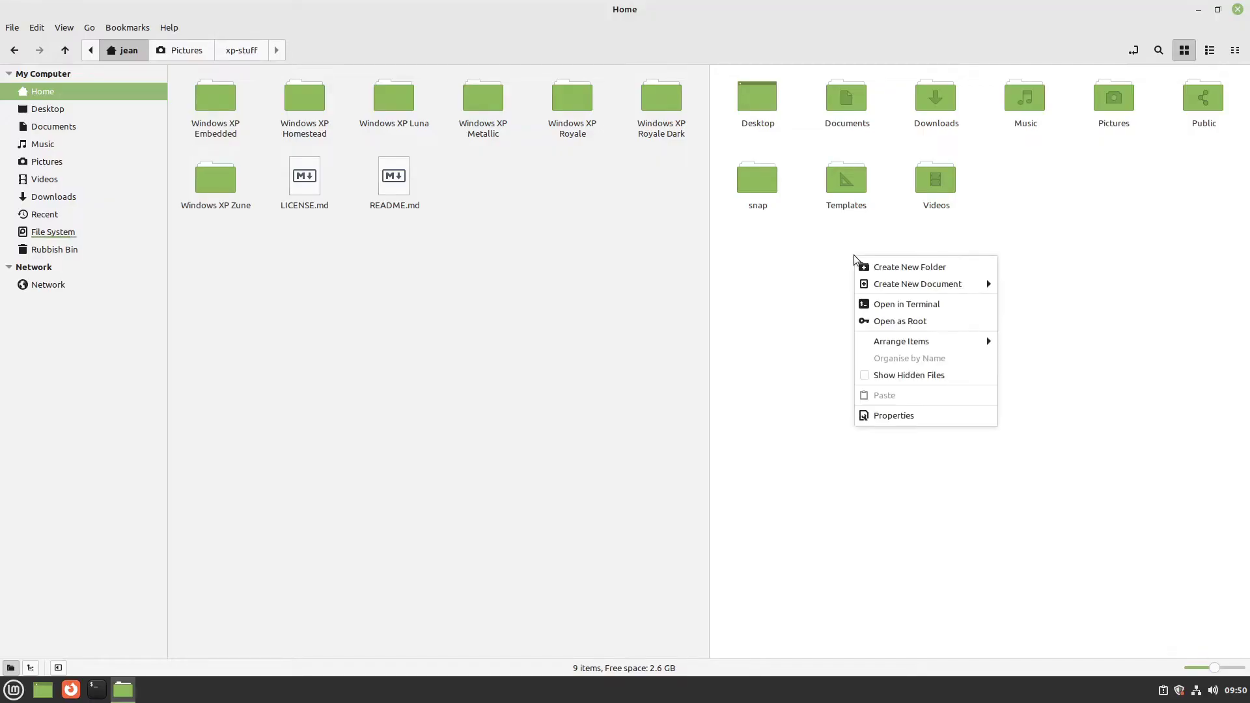
Show hidden files, open .themes, and move all seven Windows XP theme folders into it
click(889, 375)
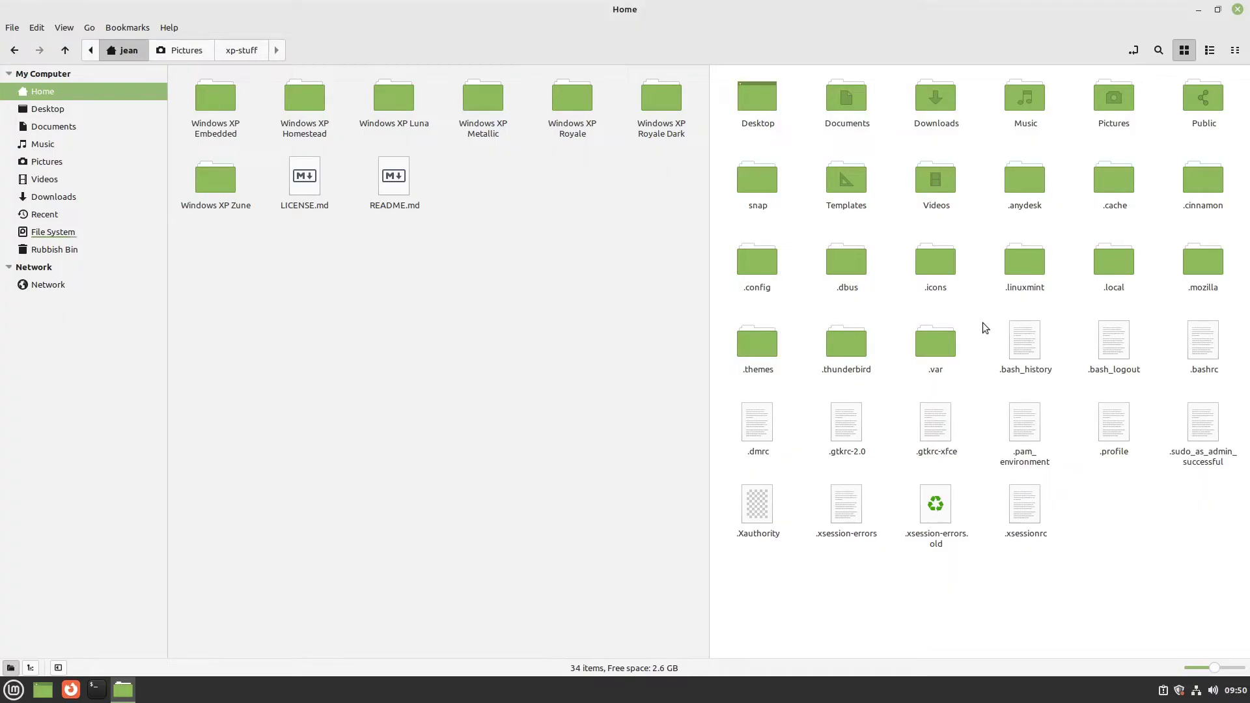
double_click(750, 333)
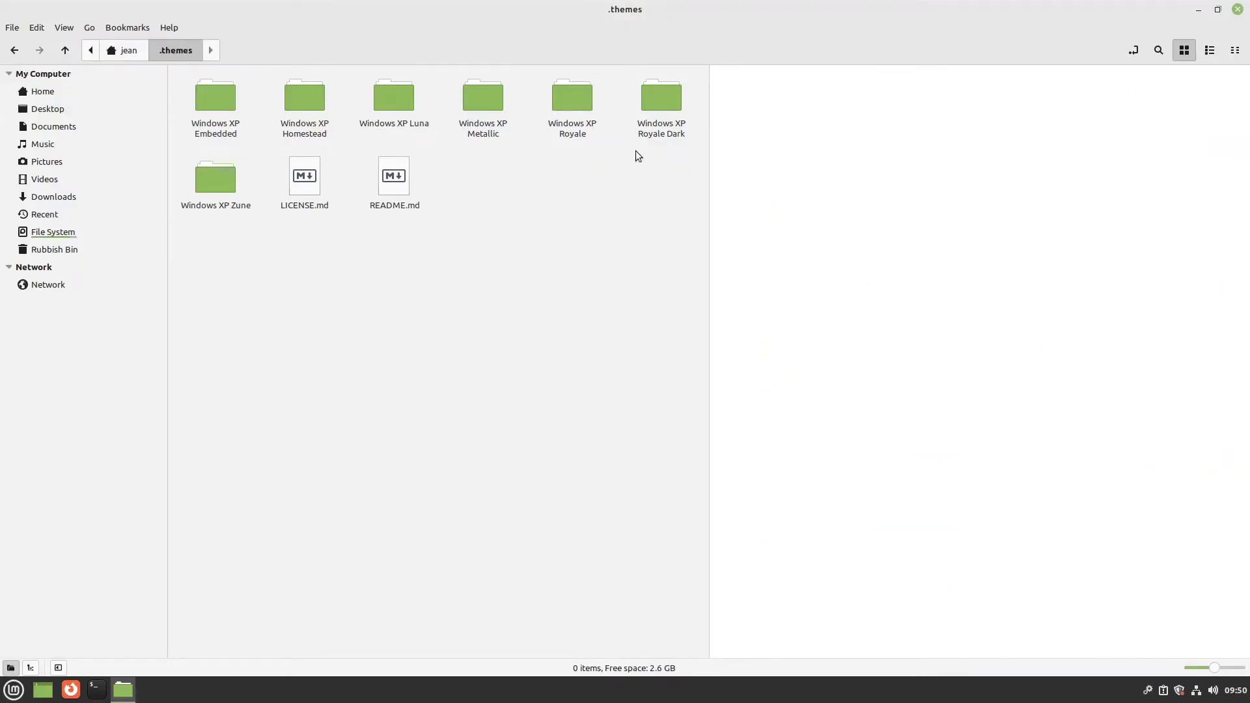
click(209, 185)
click(219, 166)
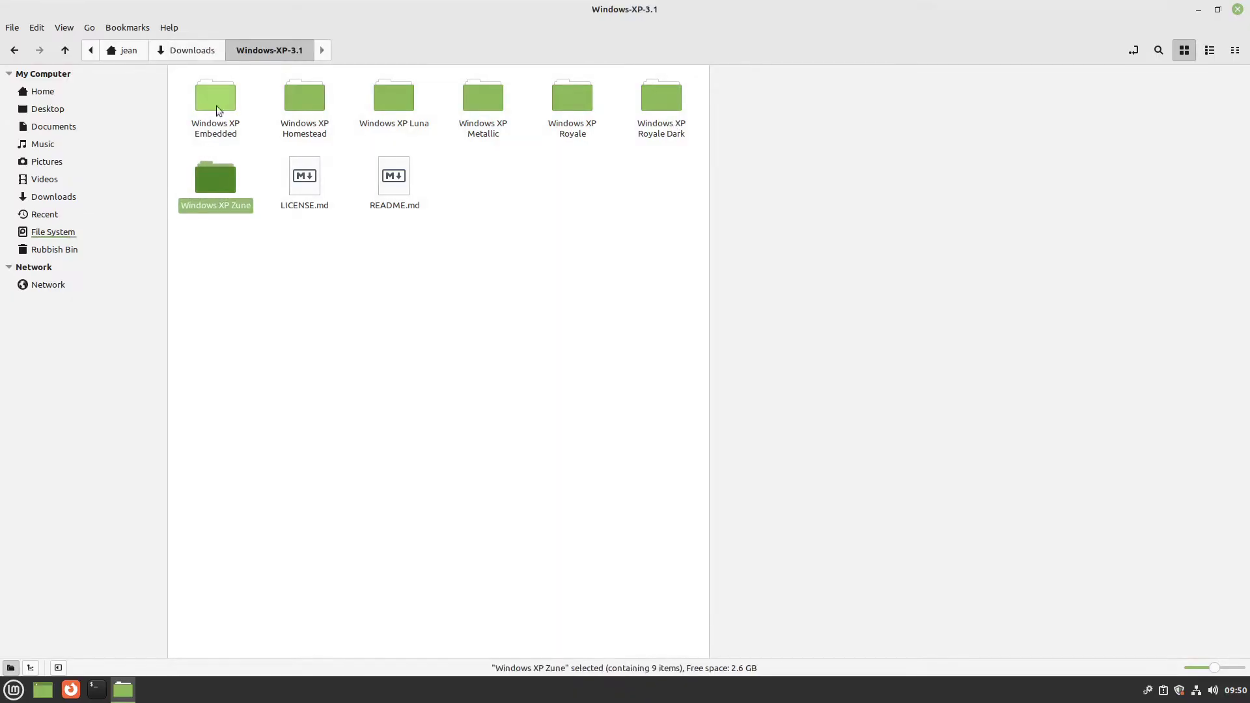
shift+click(220, 123)
drag(212, 98, 759, 170)
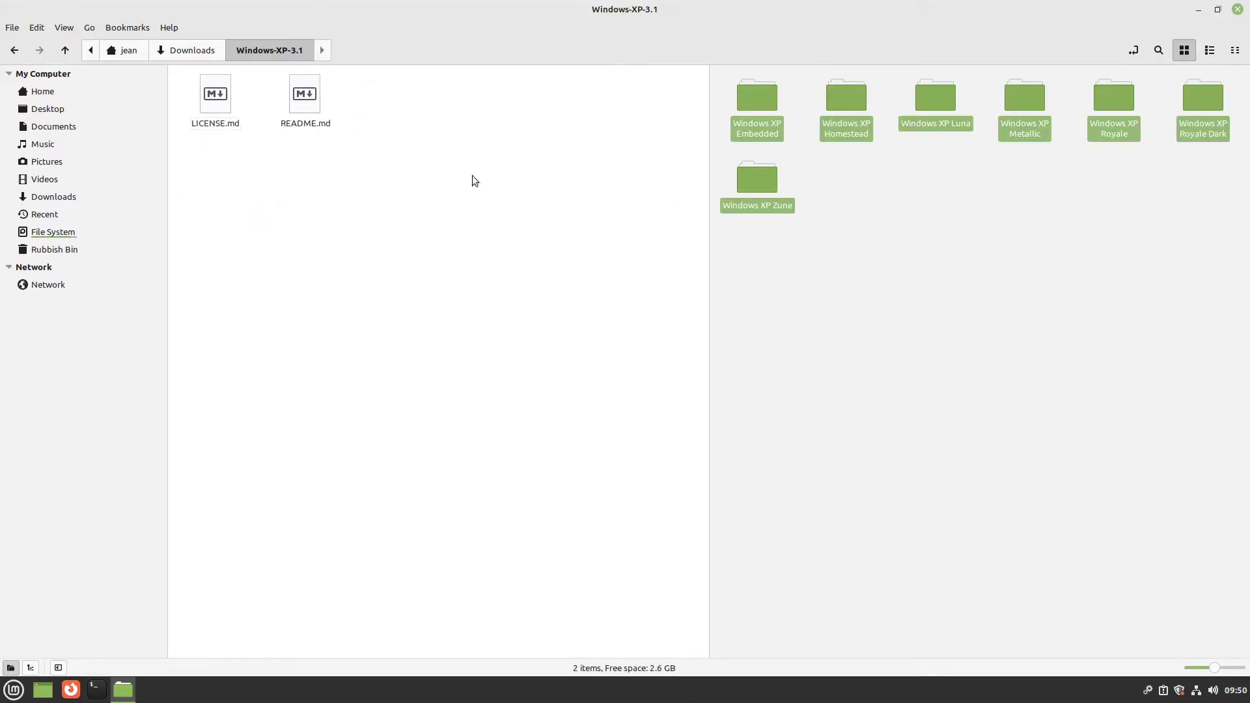
click(197, 57)
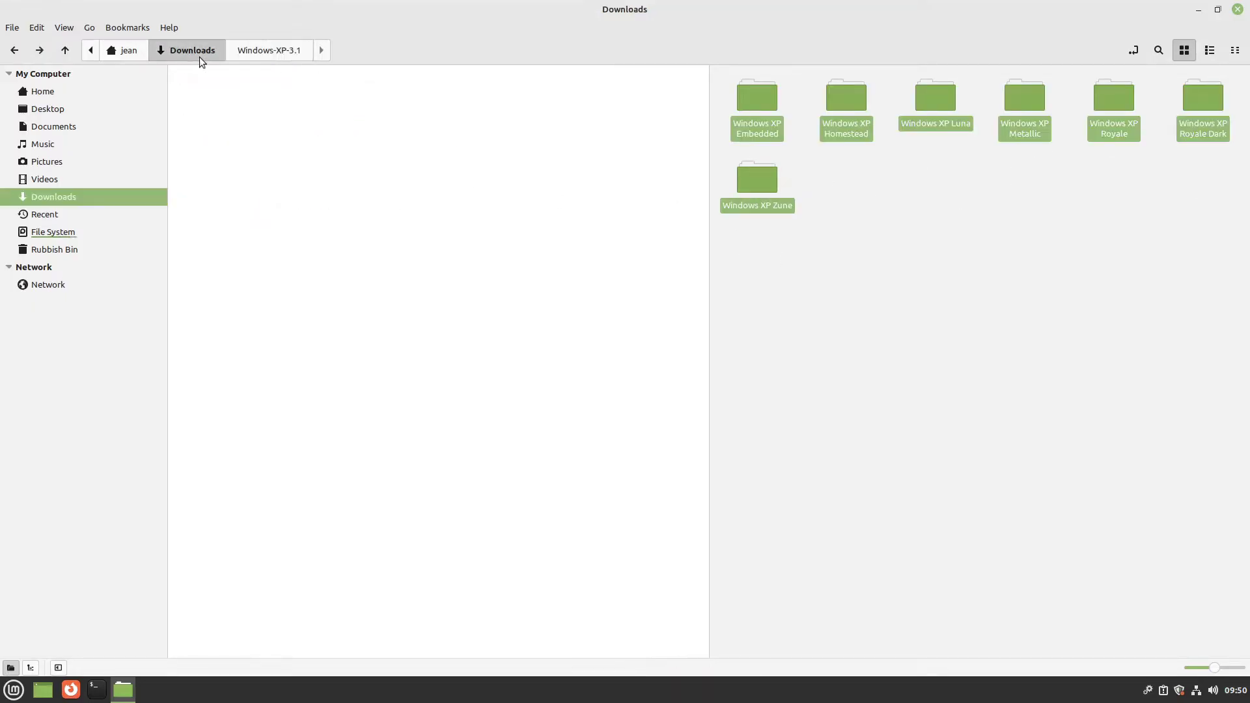
Delete the extracted Windows-XP-3.1 folder and extract Windows-XP-3.1(1).zip instead
click(227, 141)
click(197, 89)
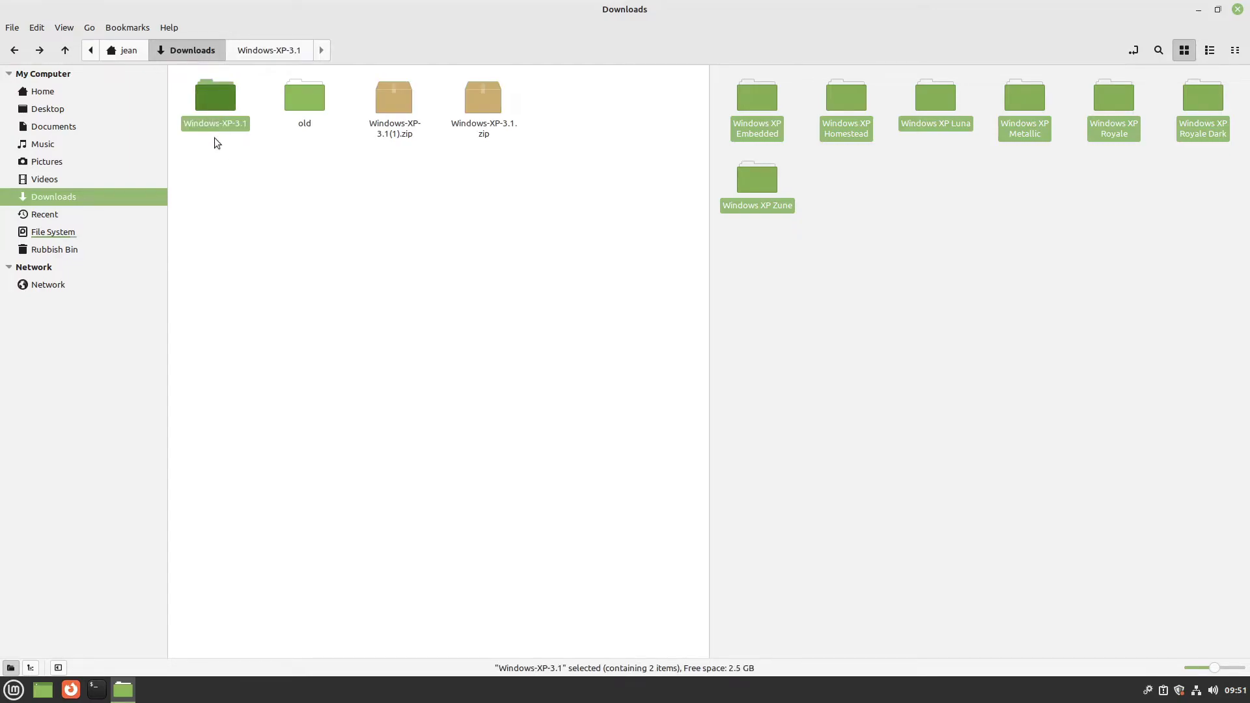
key(Delete)
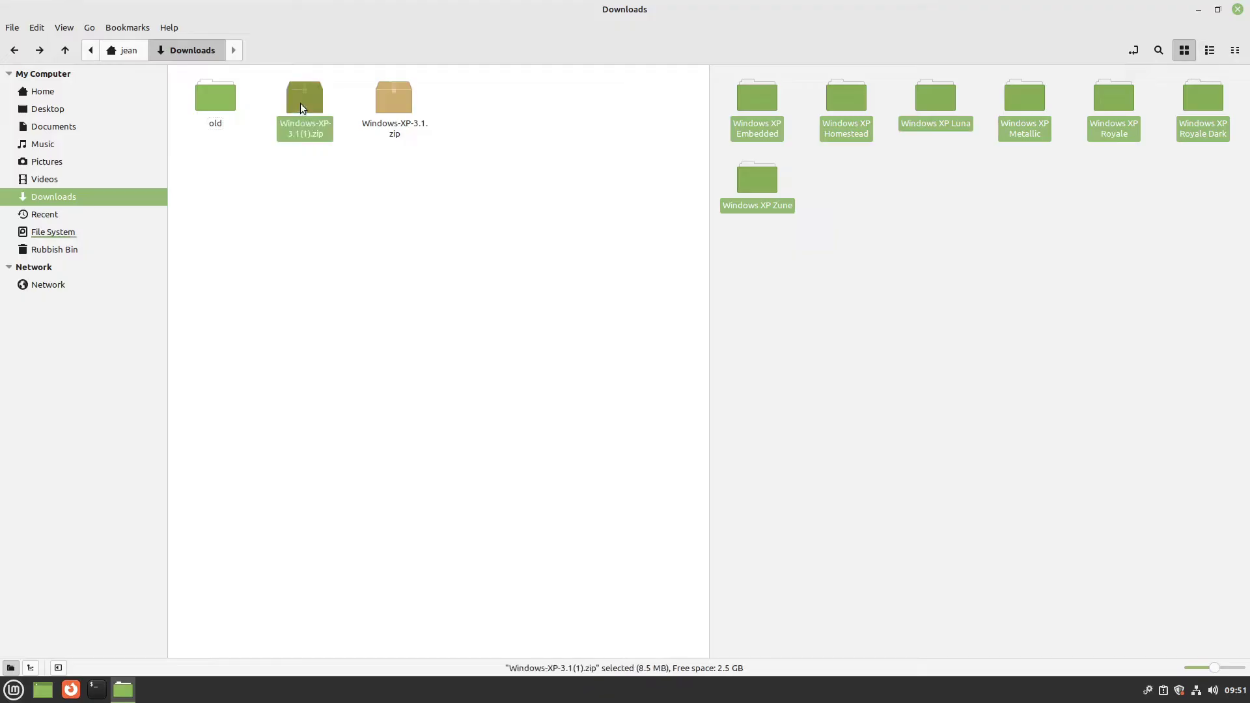
right_click(301, 104)
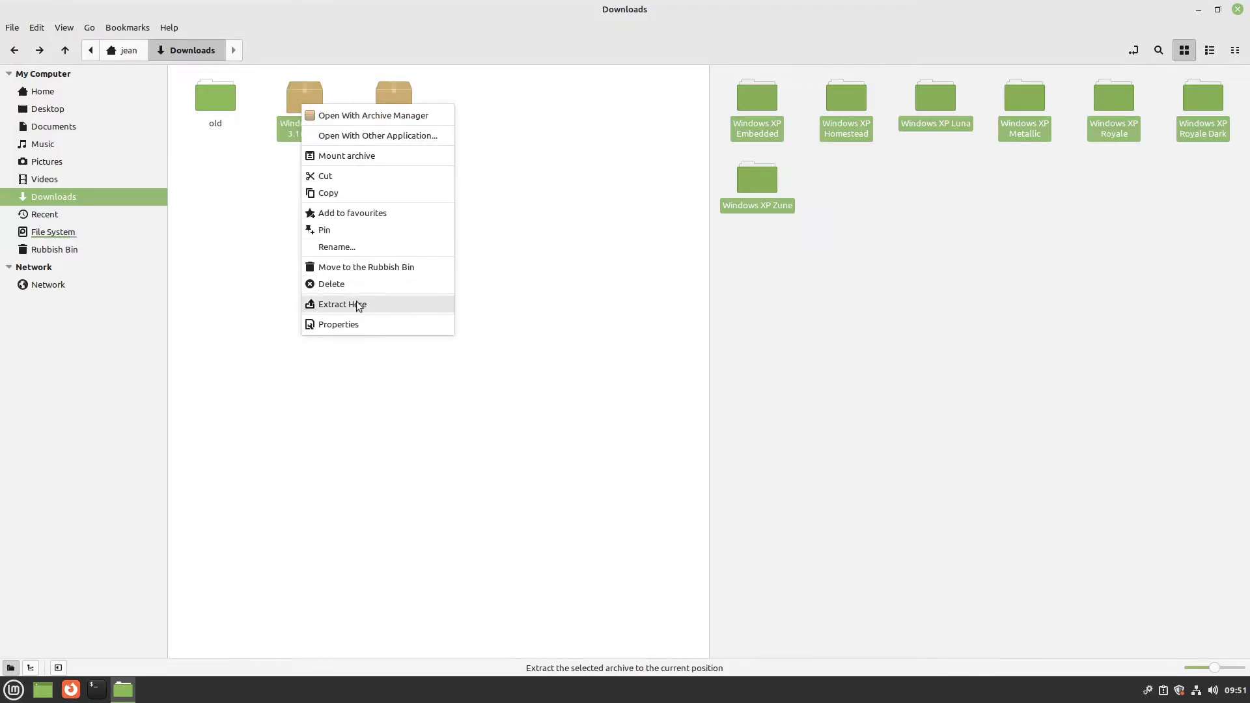
click(360, 304)
double_click(297, 96)
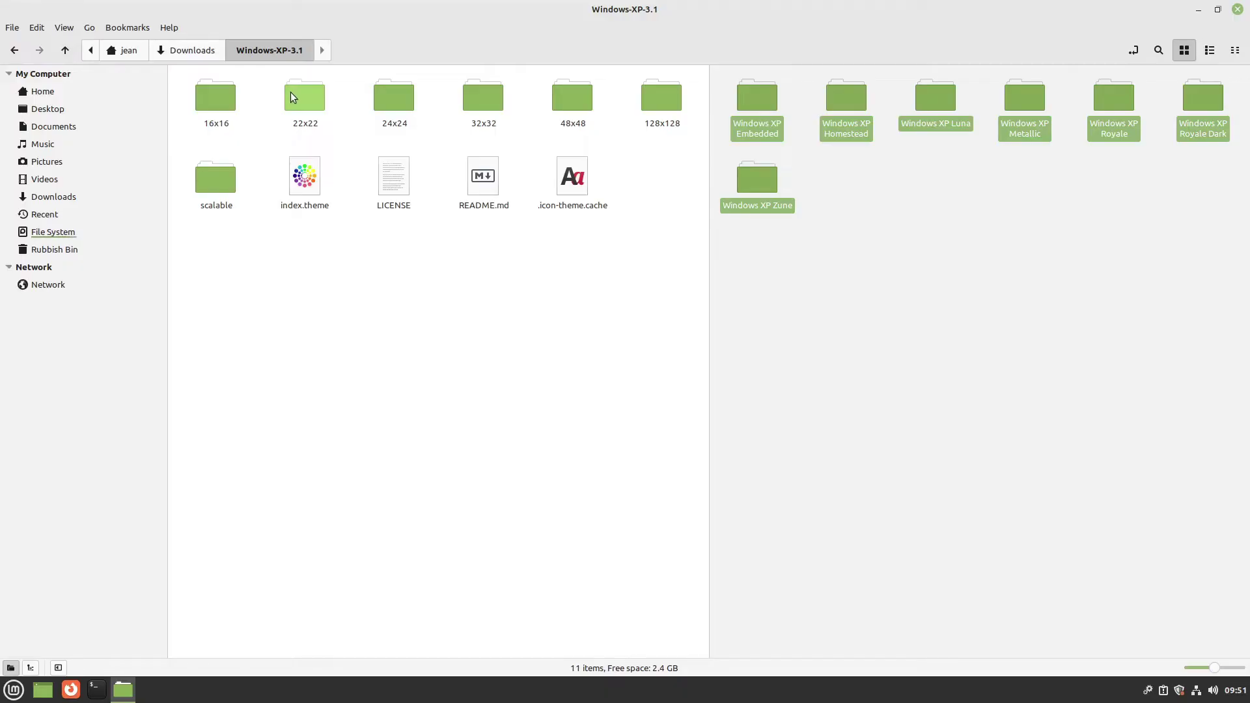
click(214, 56)
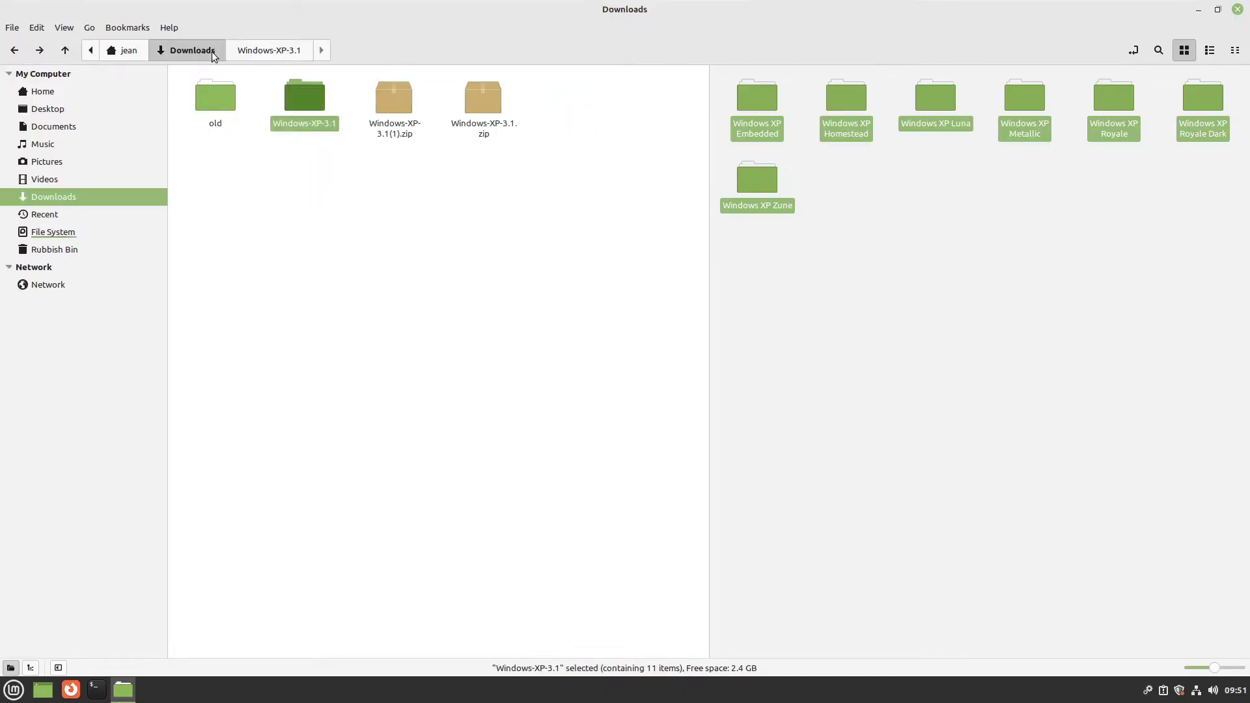
Move the new Windows-XP-3.1 icon folder into the hidden .icons folder and check its contents
click(851, 265)
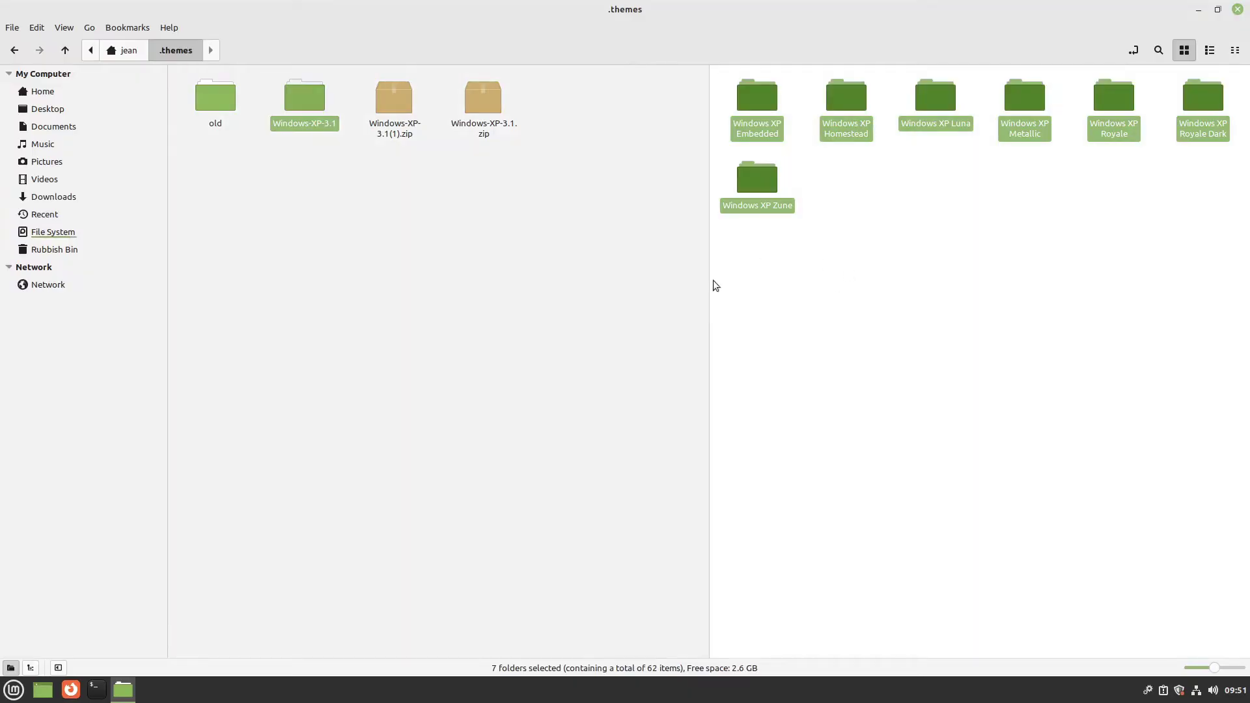
click(119, 56)
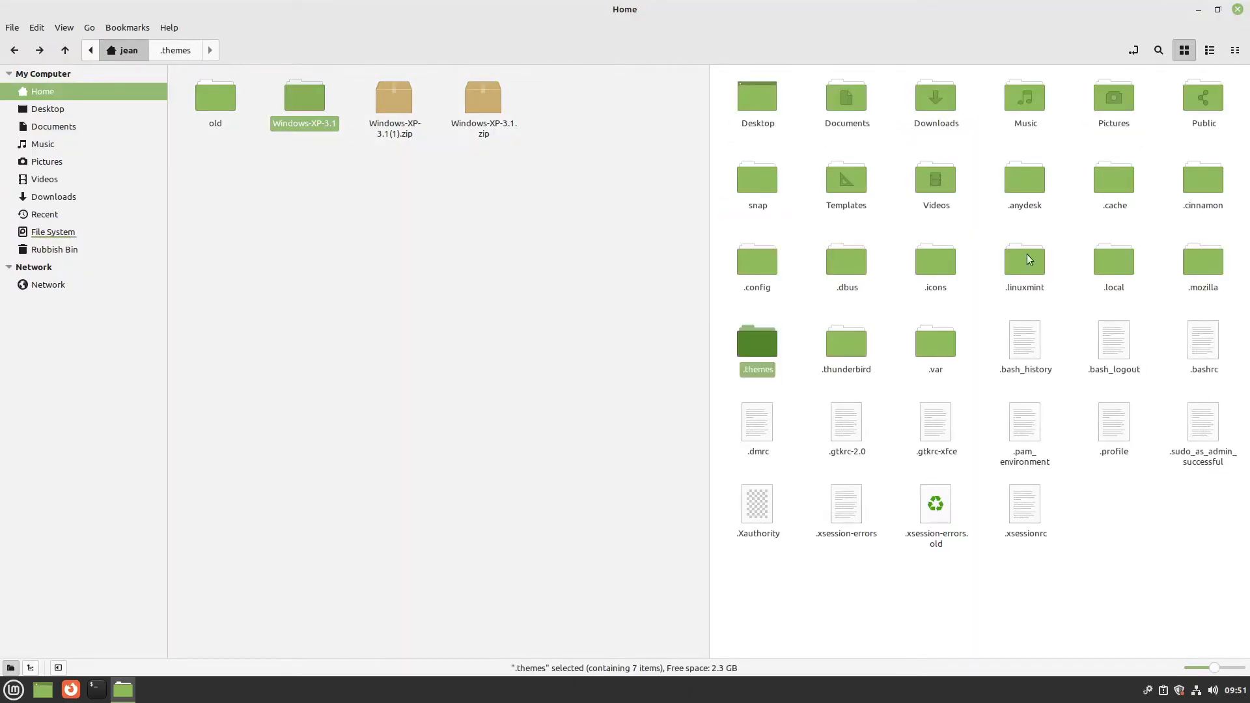
double_click(939, 258)
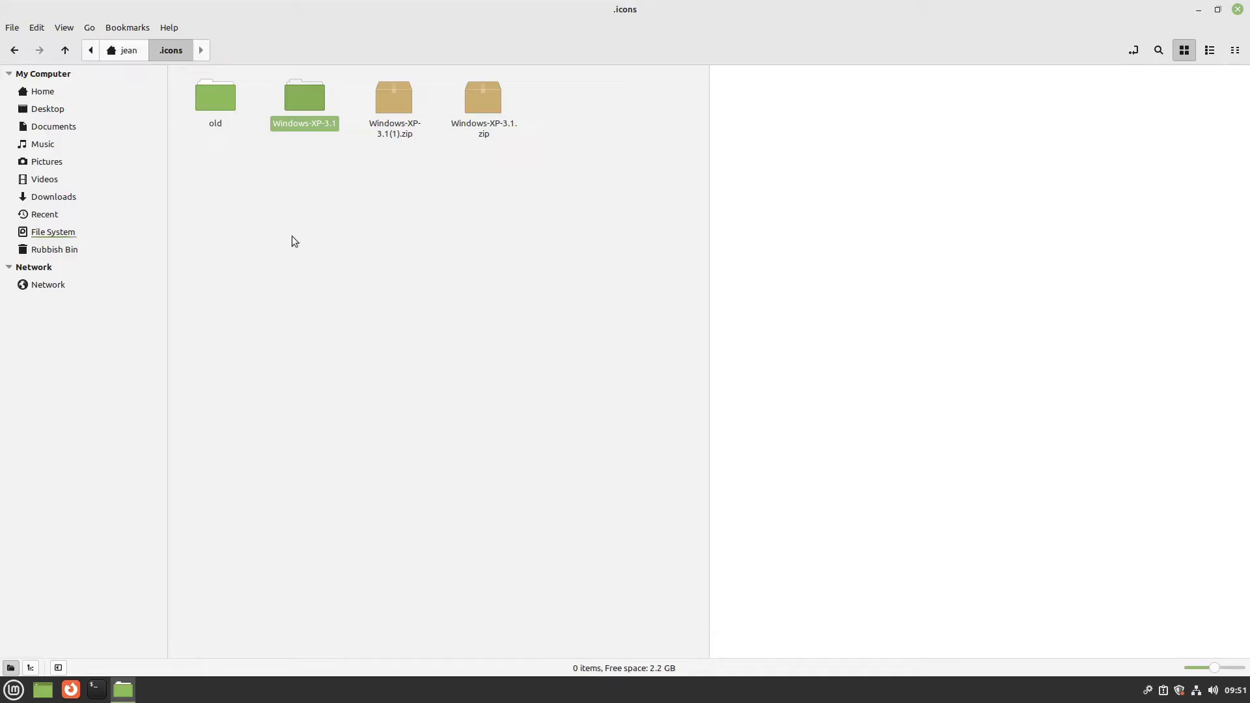
drag(299, 103, 812, 215)
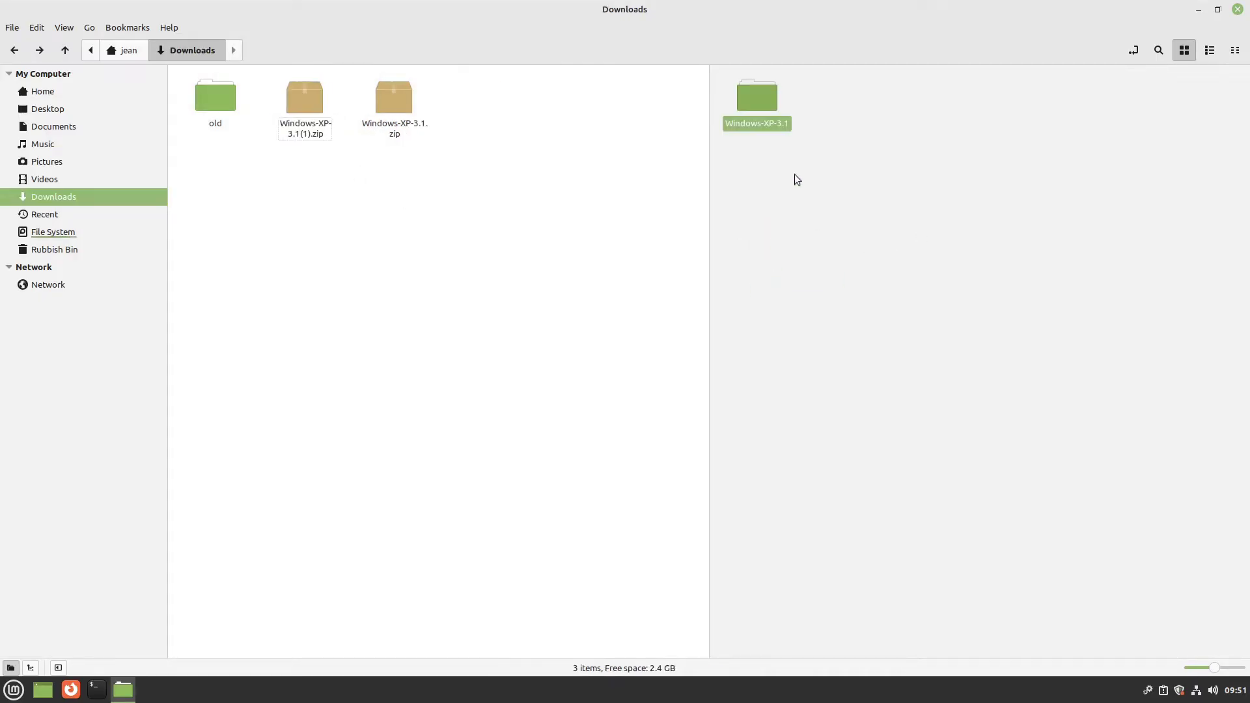
click(758, 122)
double_click(757, 91)
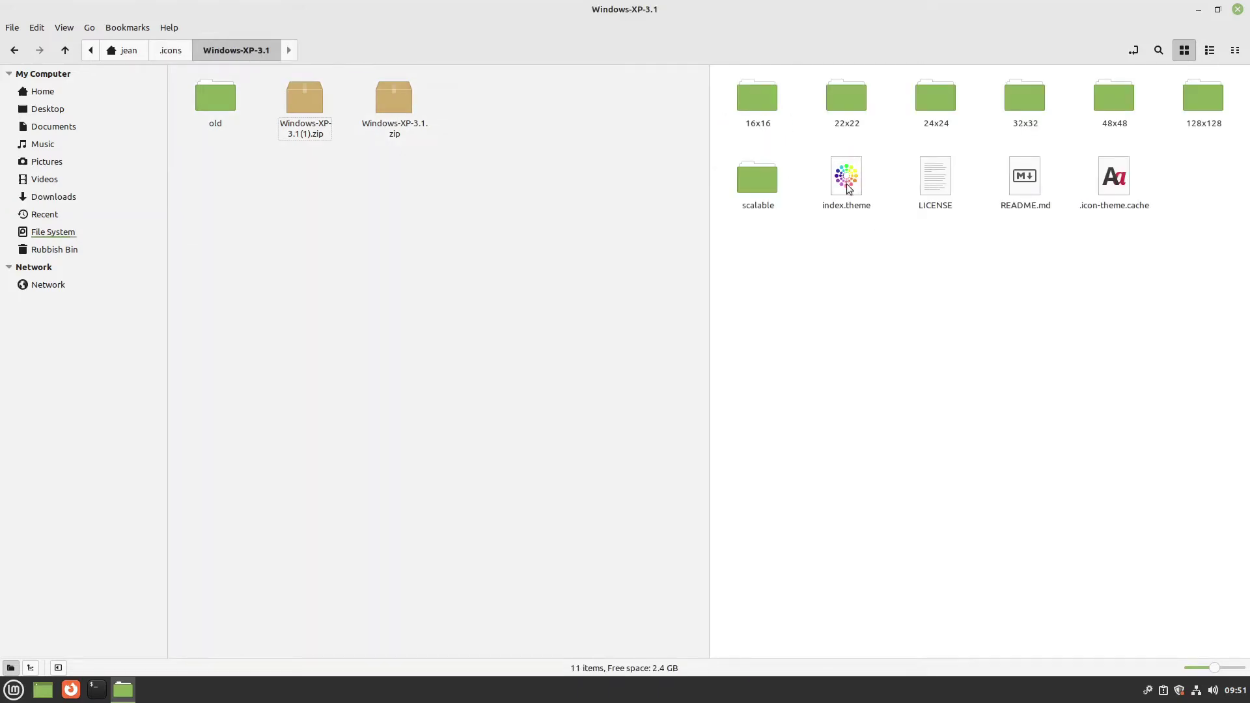
click(166, 50)
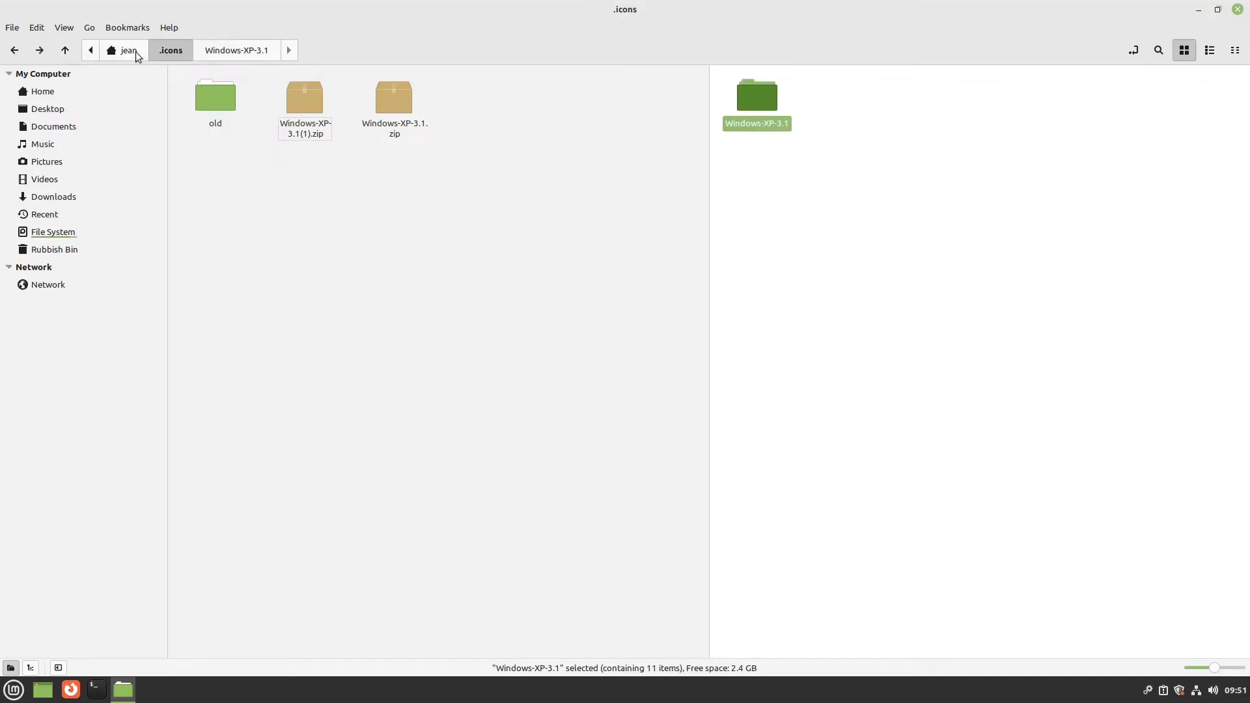
key(alt+Up)
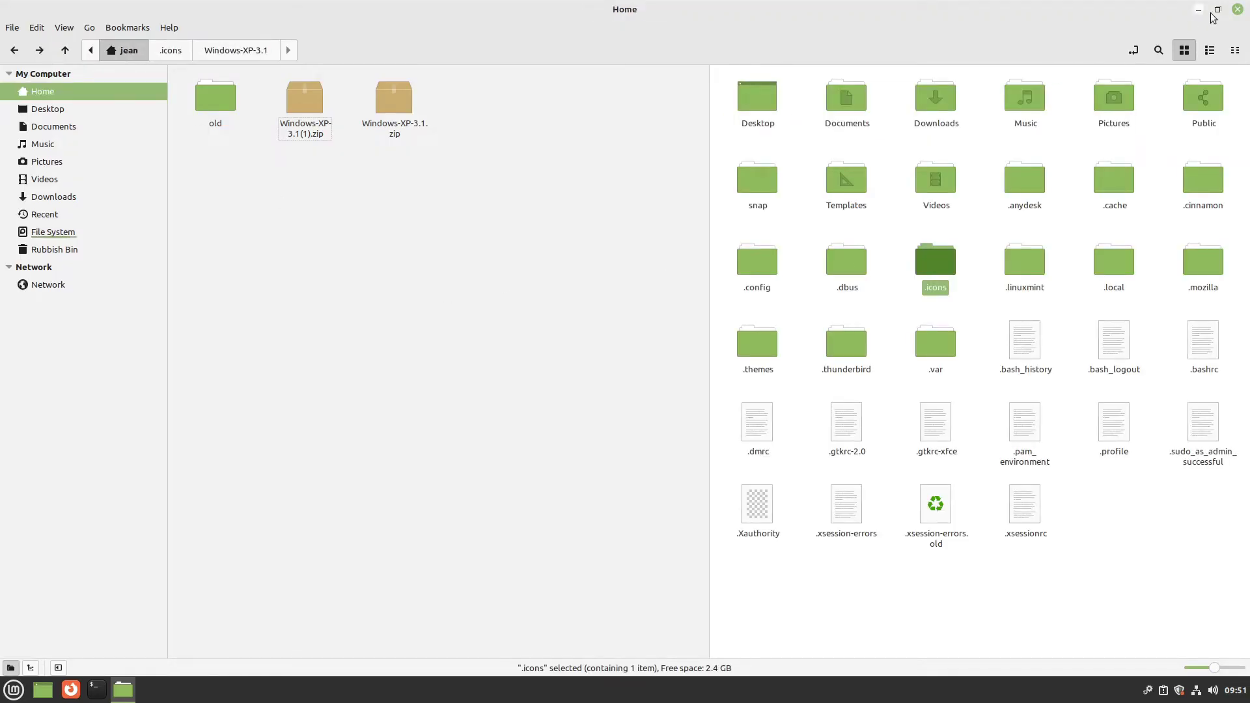
Close Nemo, launch Themes from the menu search, and set the icons to Windows-XP-3.1
click(1237, 9)
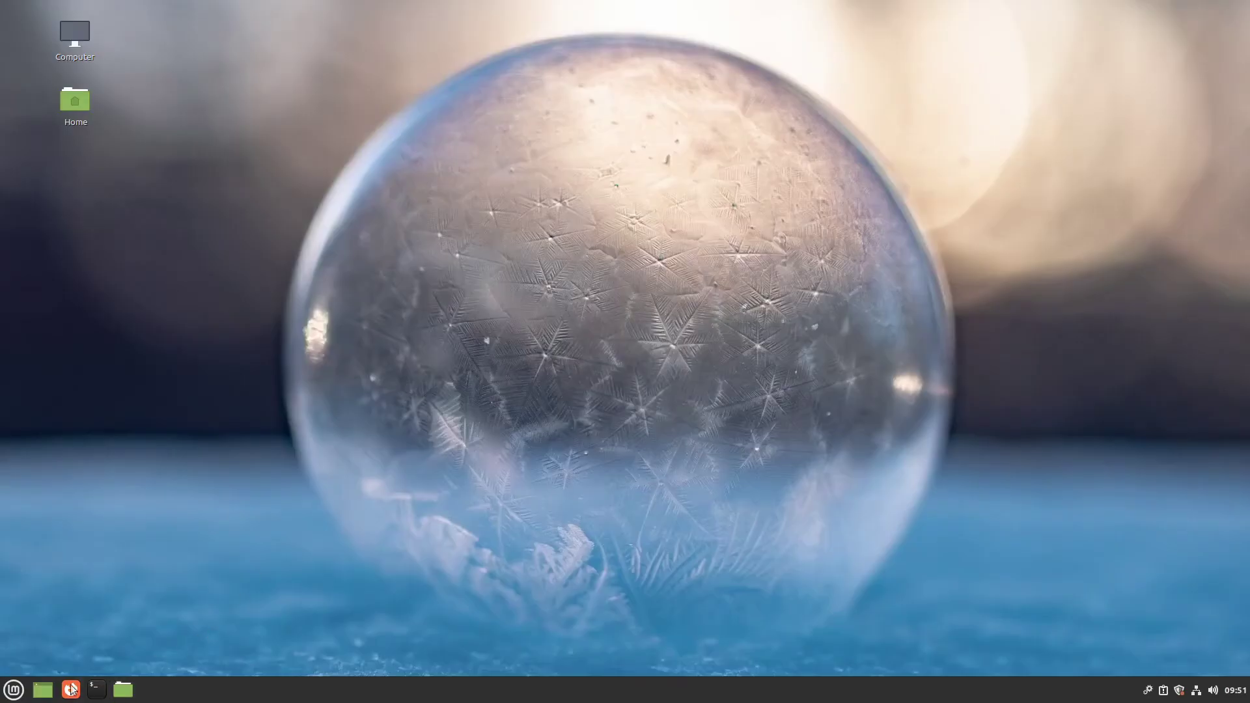
click(14, 690)
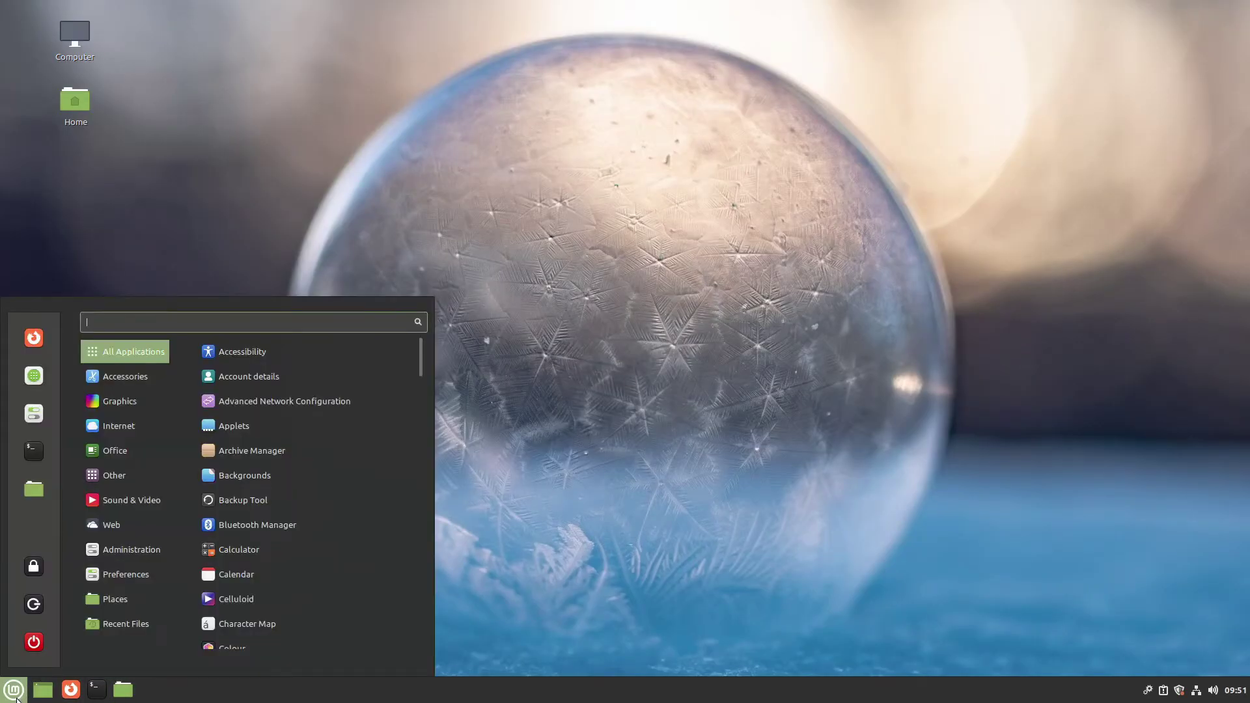
text(theme)
key(Return)
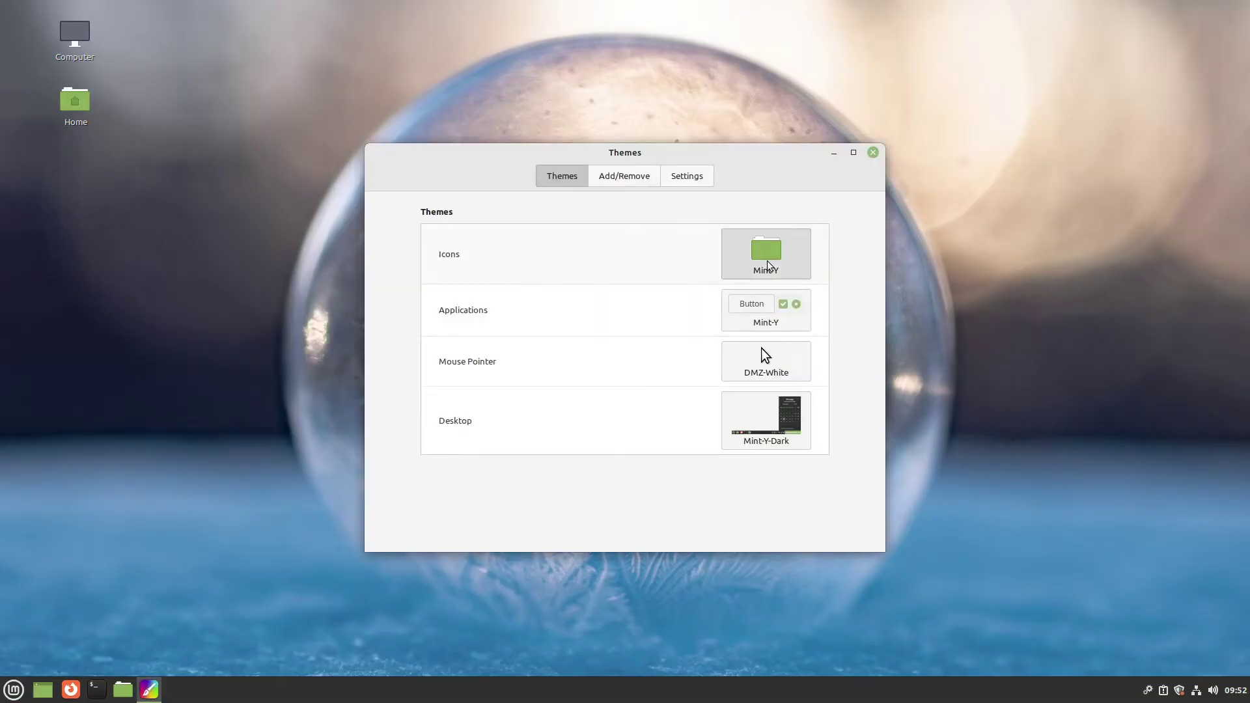
click(767, 261)
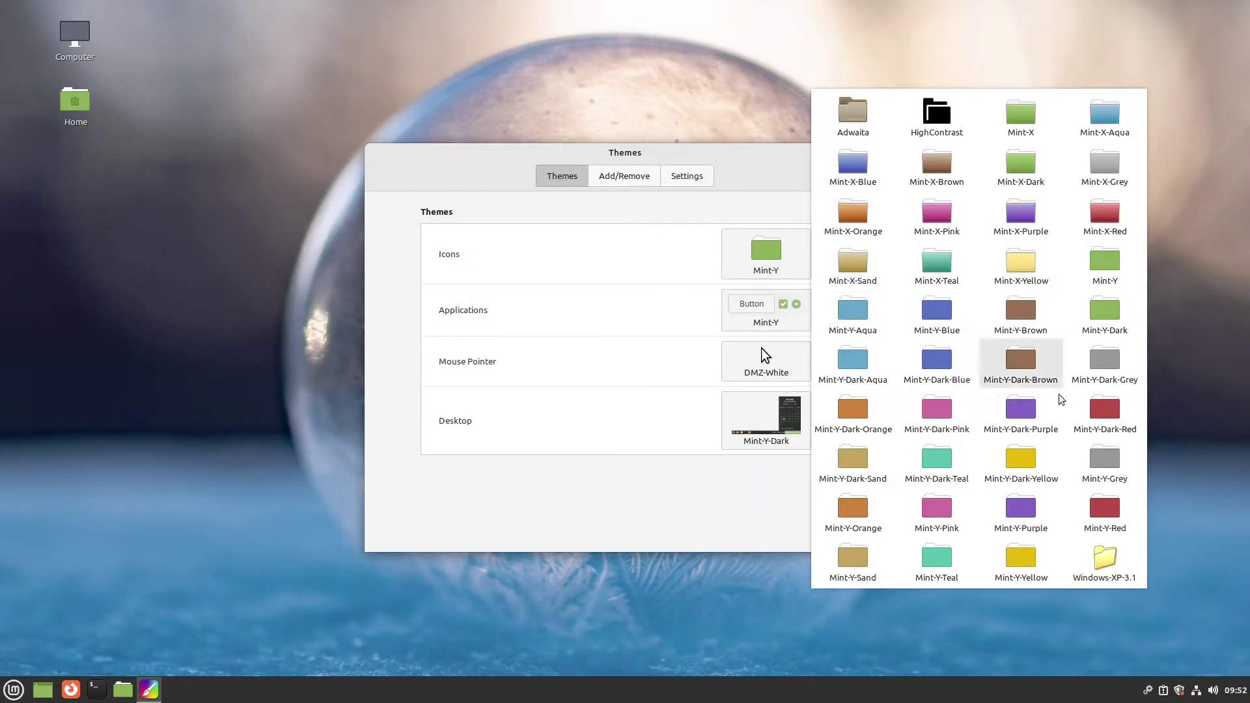
click(1105, 560)
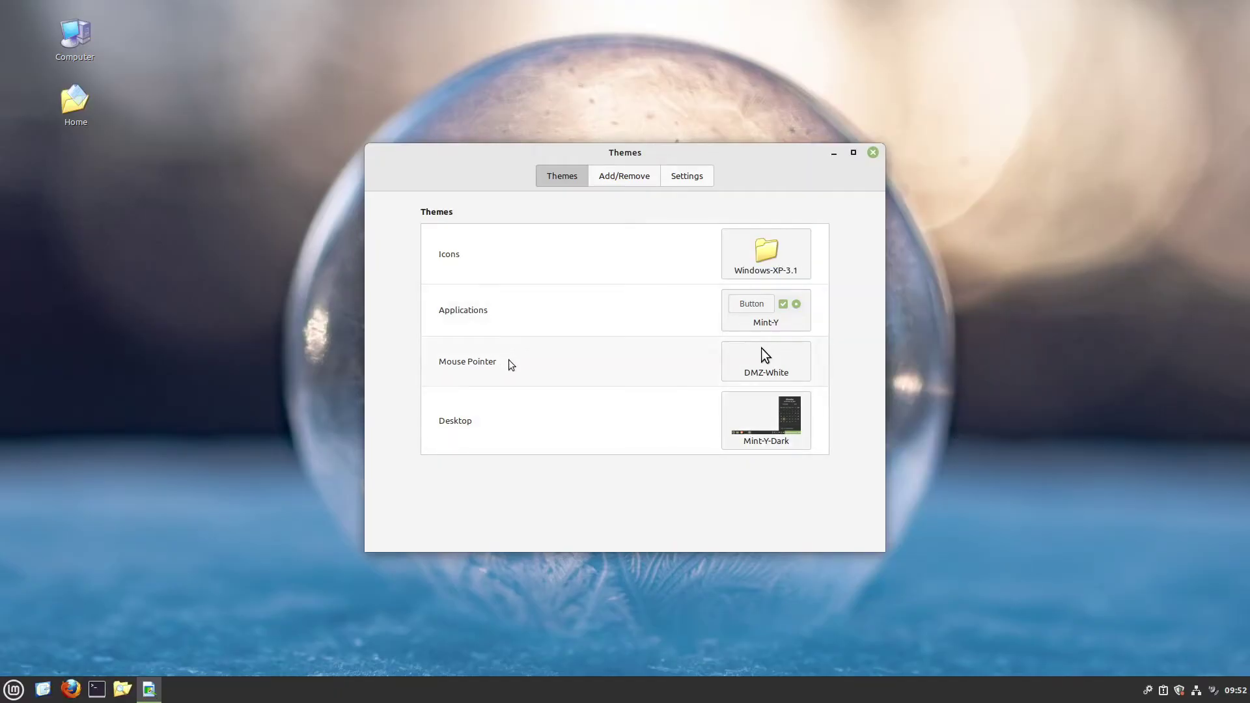
click(20, 694)
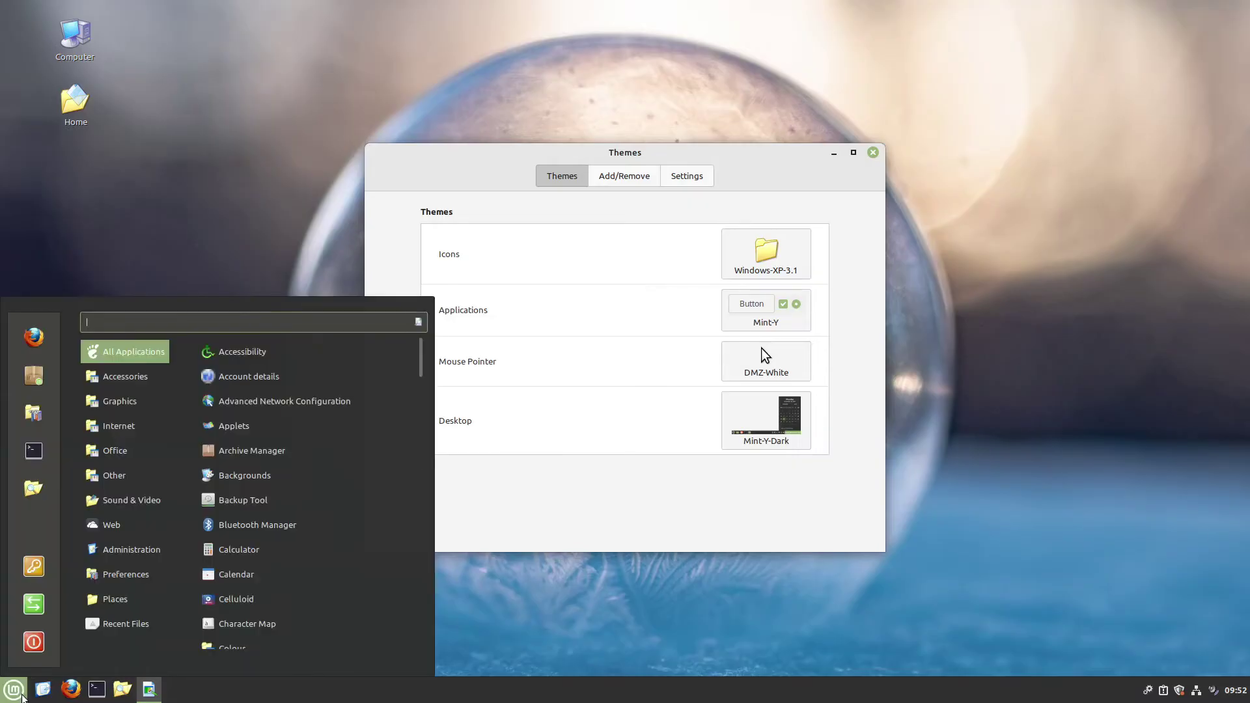
mouse_move(129, 535)
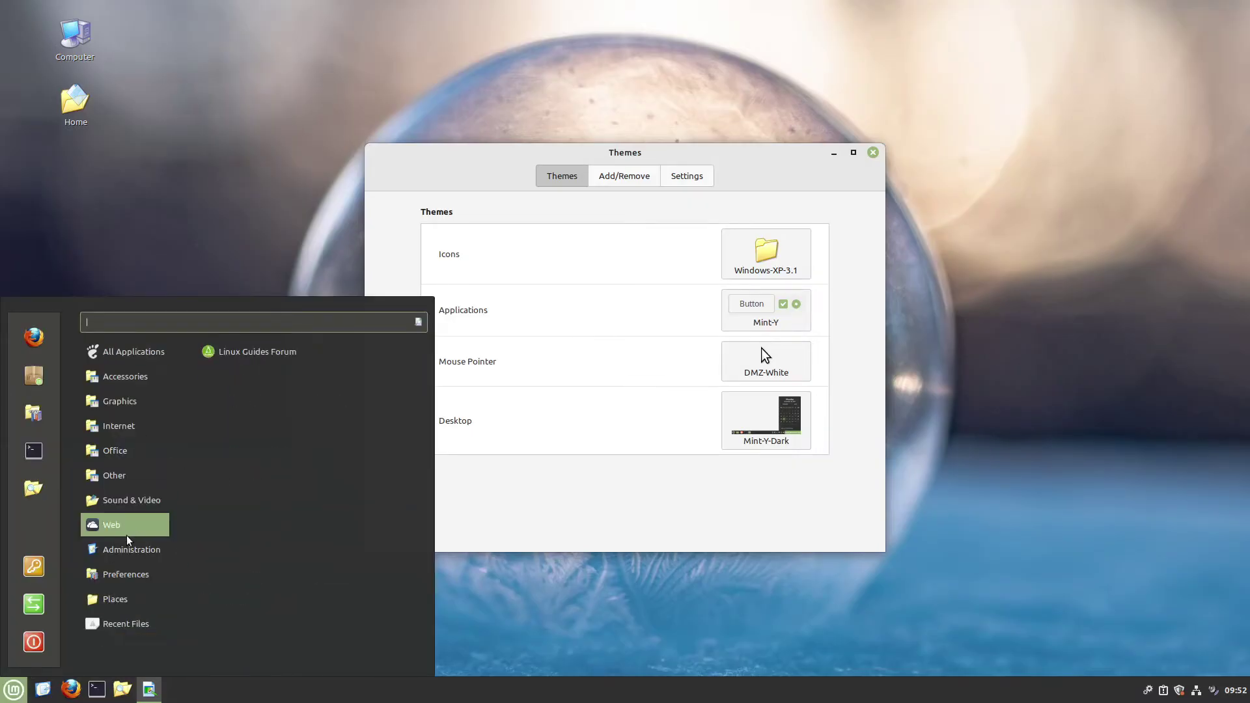
click(880, 315)
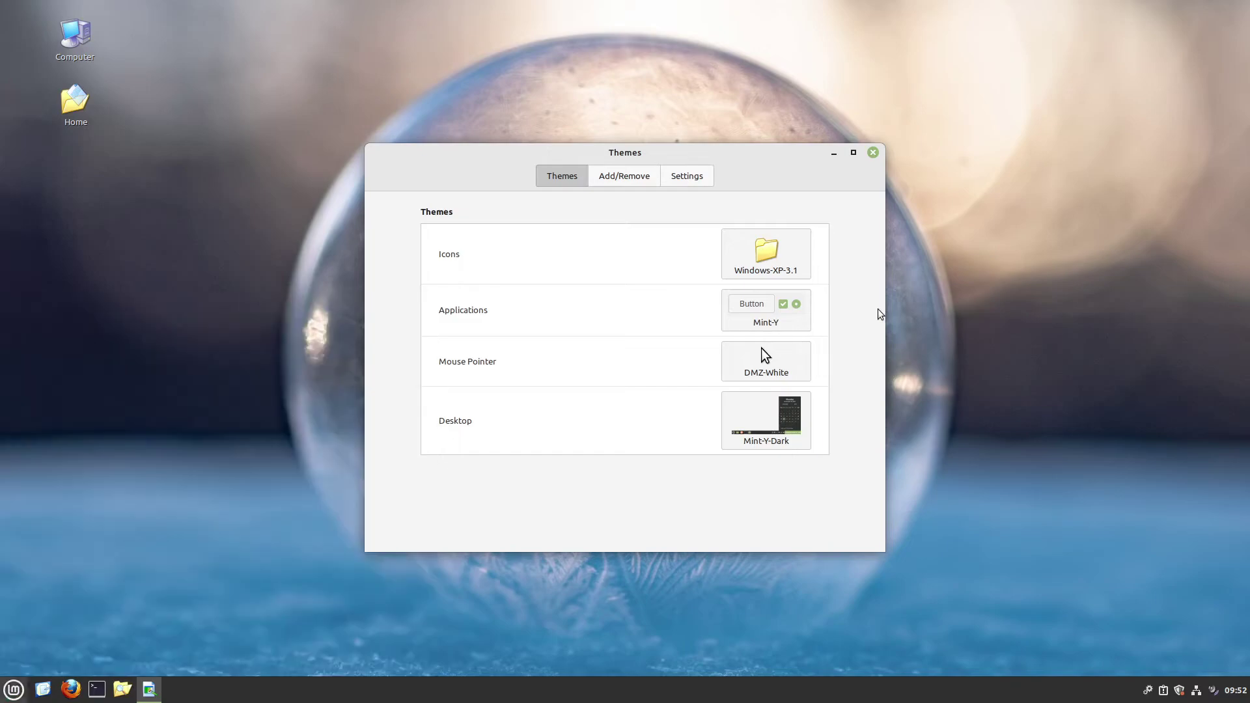
Try the Windows XP Luna, Homestead and Zune application themes in turn
click(782, 302)
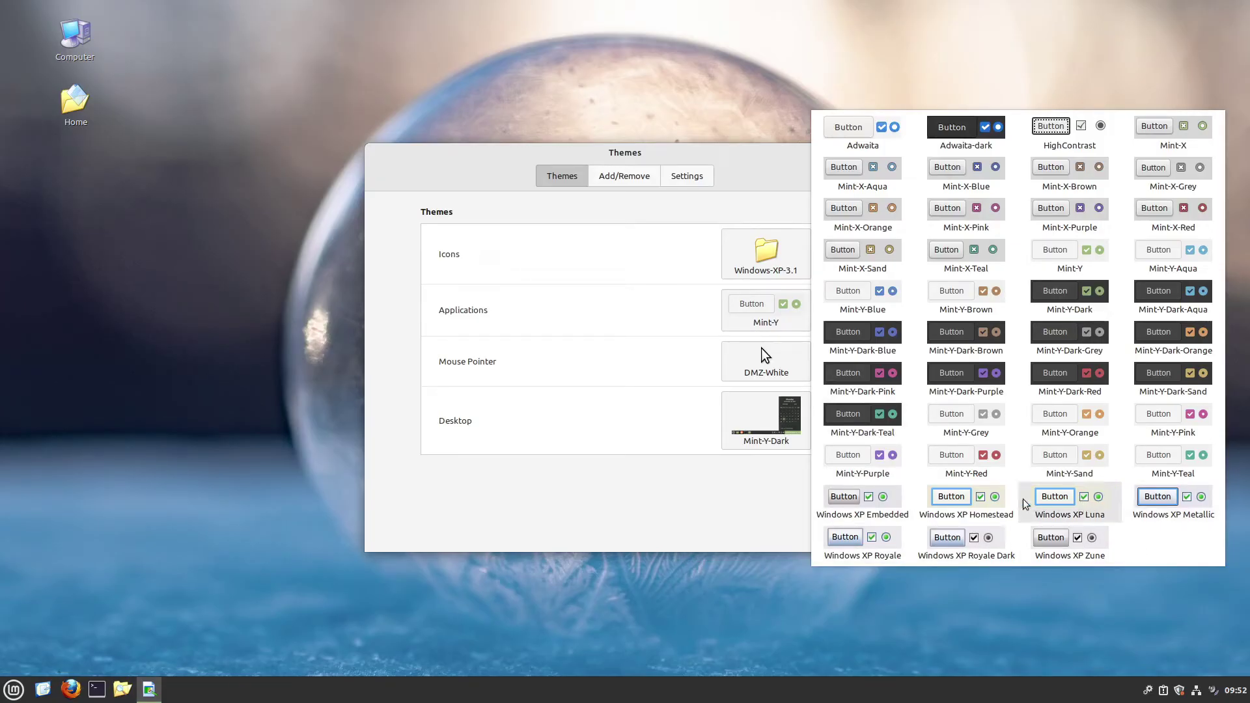
click(1094, 513)
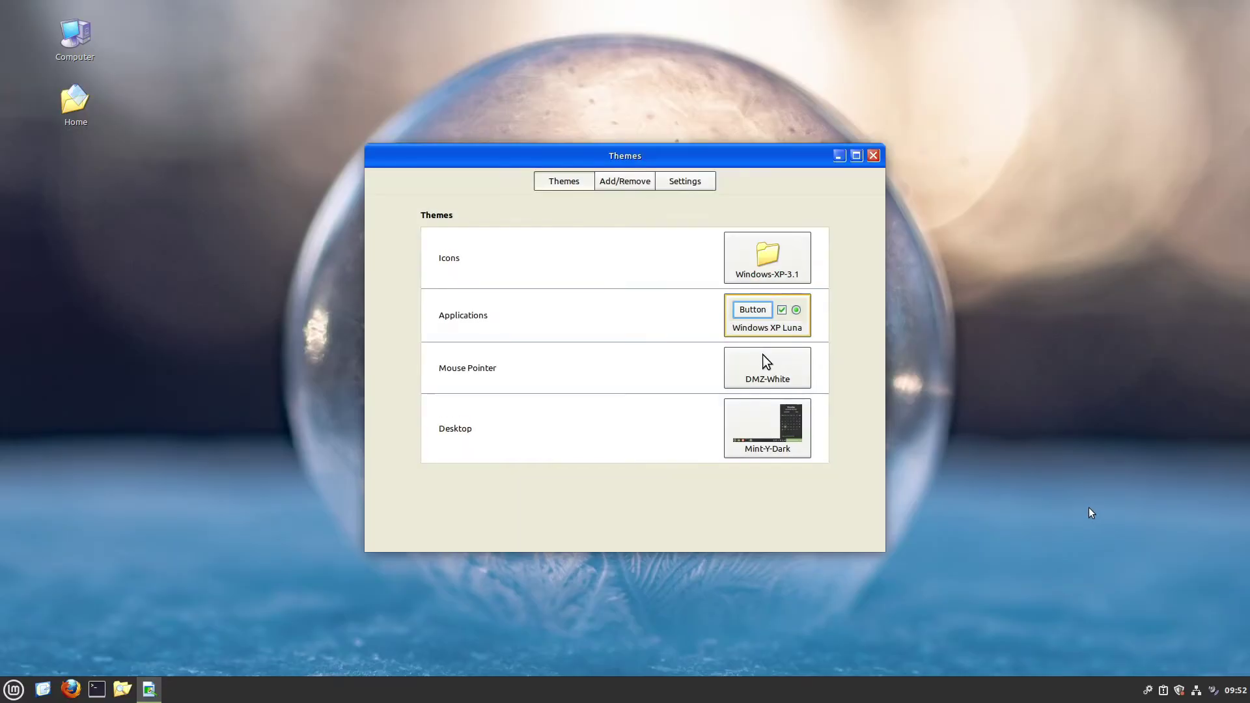
click(766, 318)
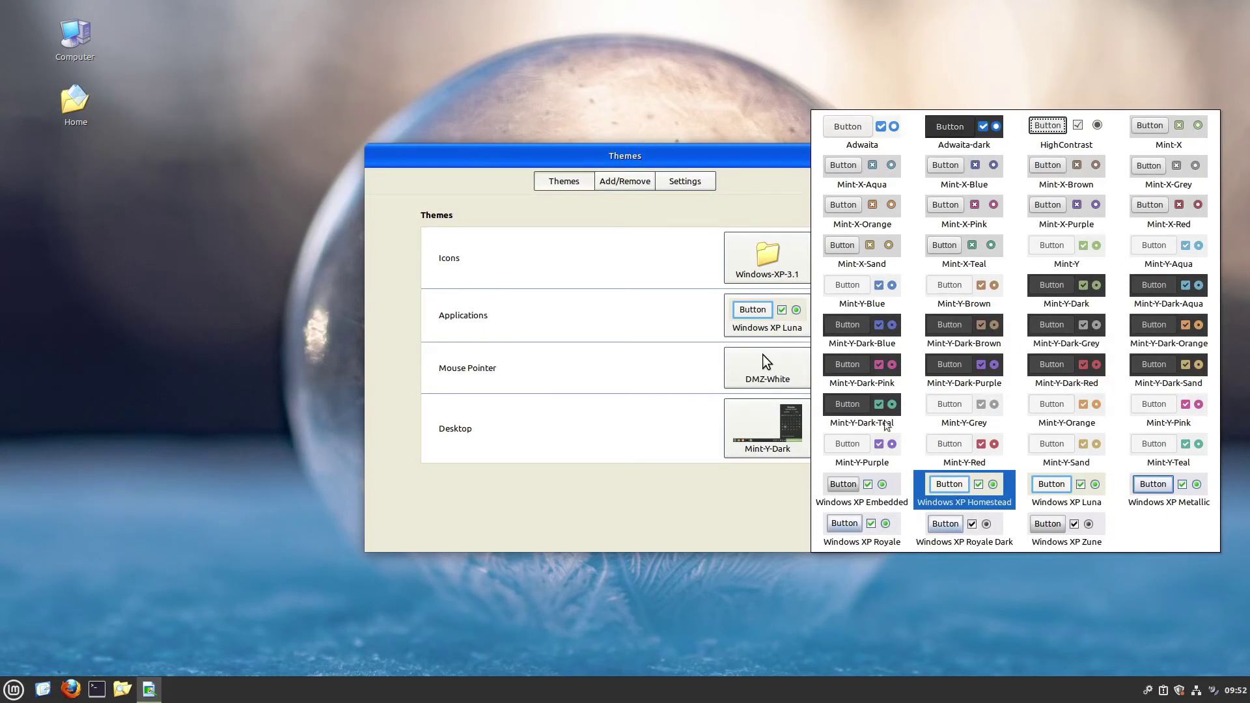
click(991, 493)
click(769, 316)
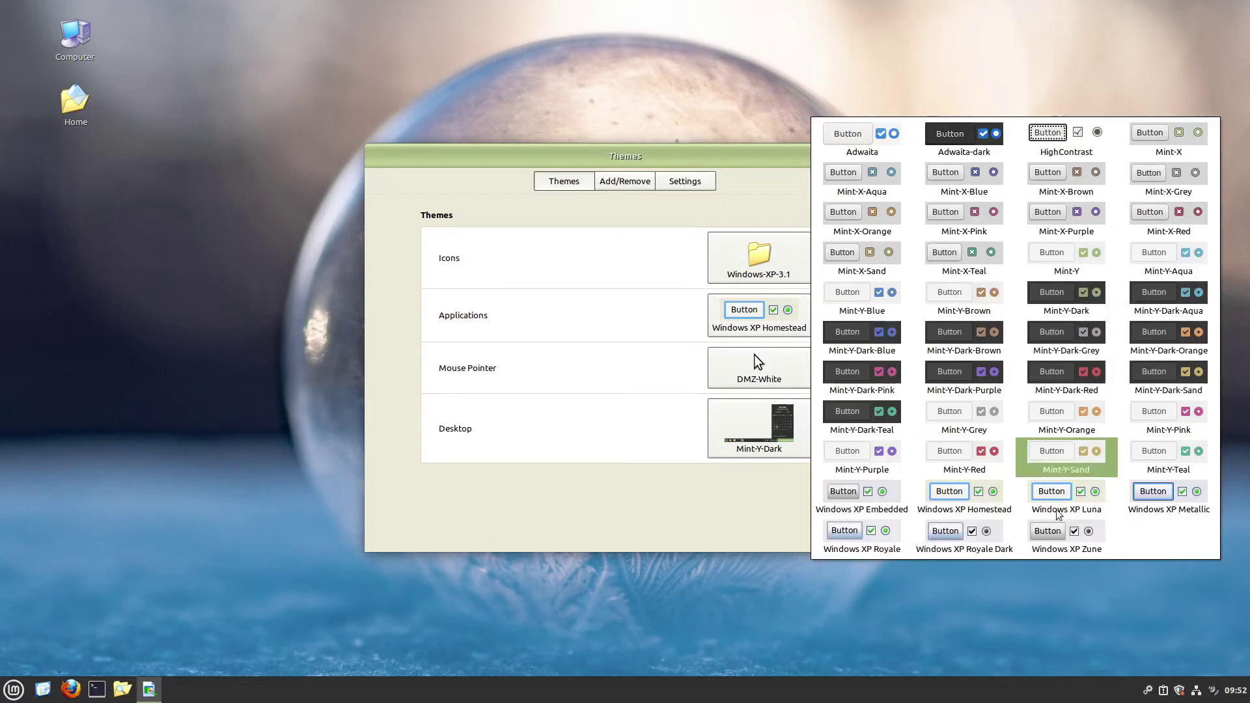
key(Return)
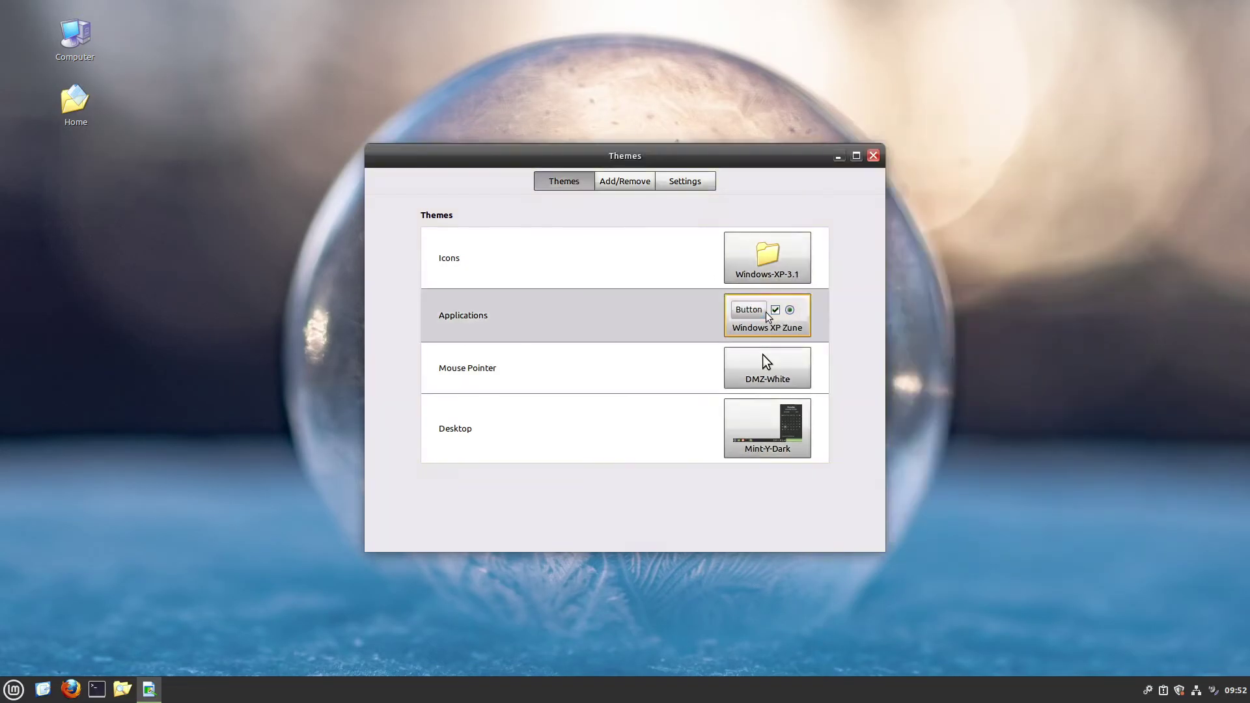
Settle on Windows XP Luna as the applications theme
click(806, 341)
key(Up)
key(Up)
key(Left)
key(Down)
key(Right)
key(Return)
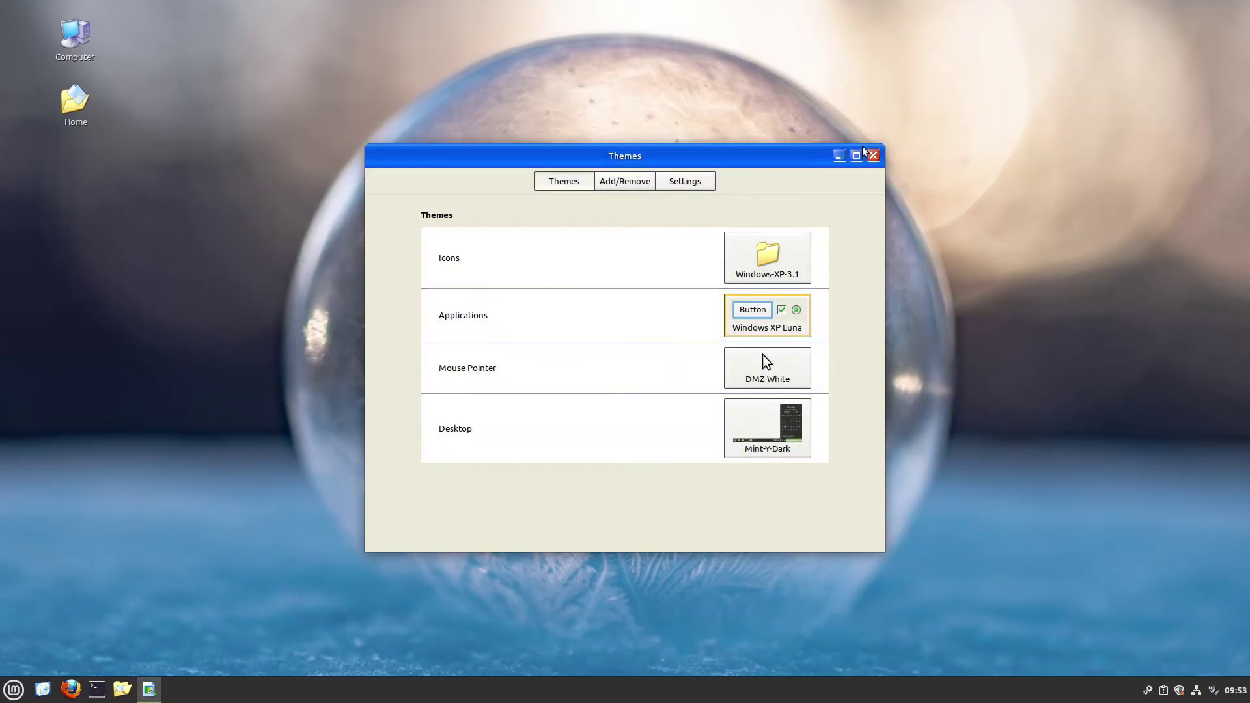
Apply Windows XP Luna as the desktop theme and close the Themes window
click(776, 438)
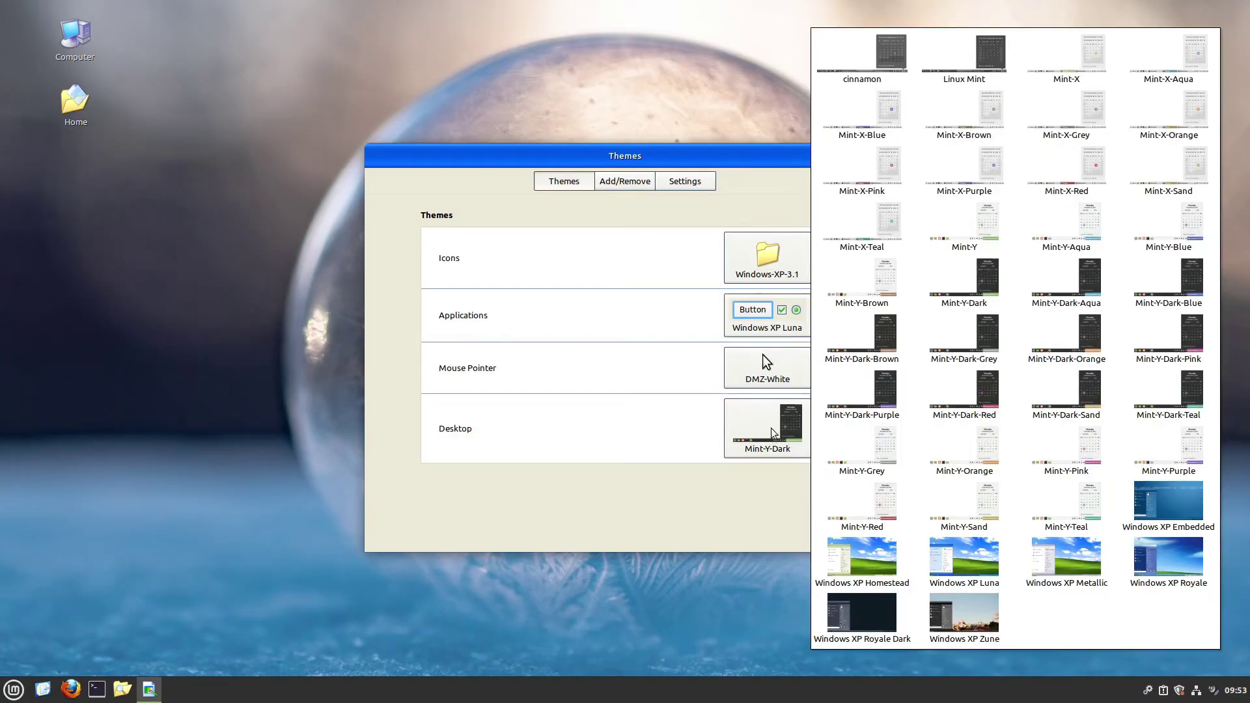
click(946, 555)
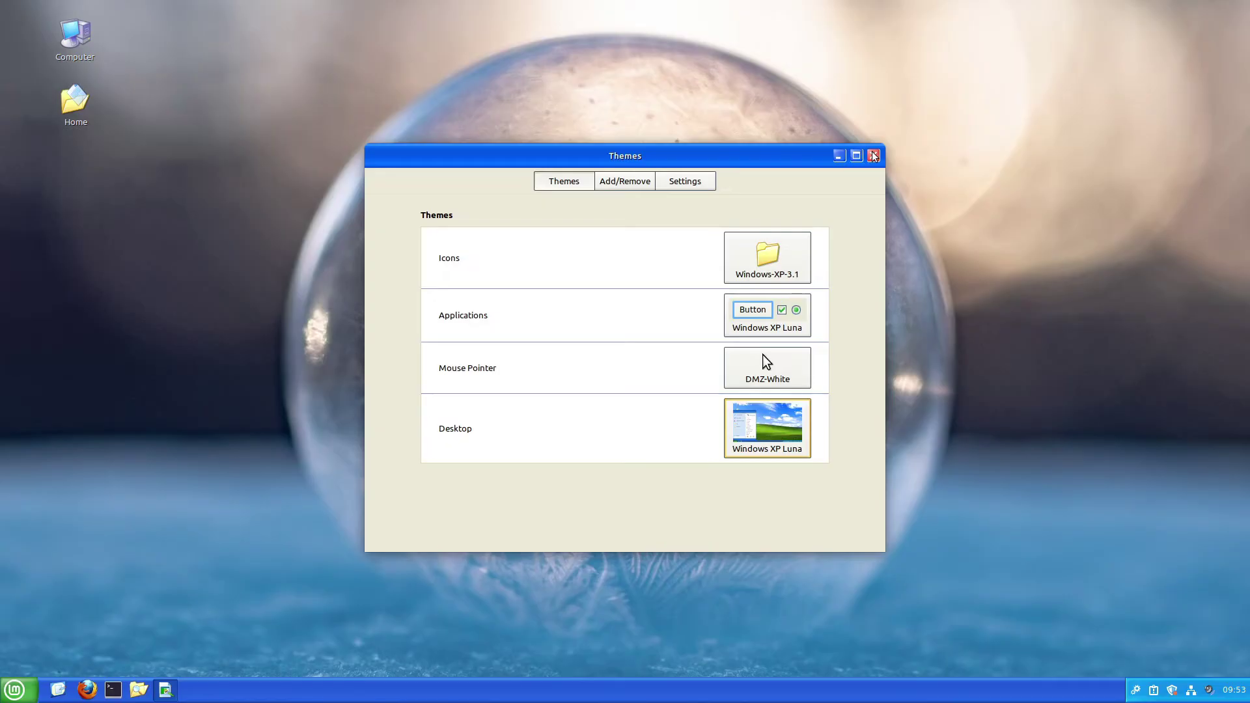
click(874, 157)
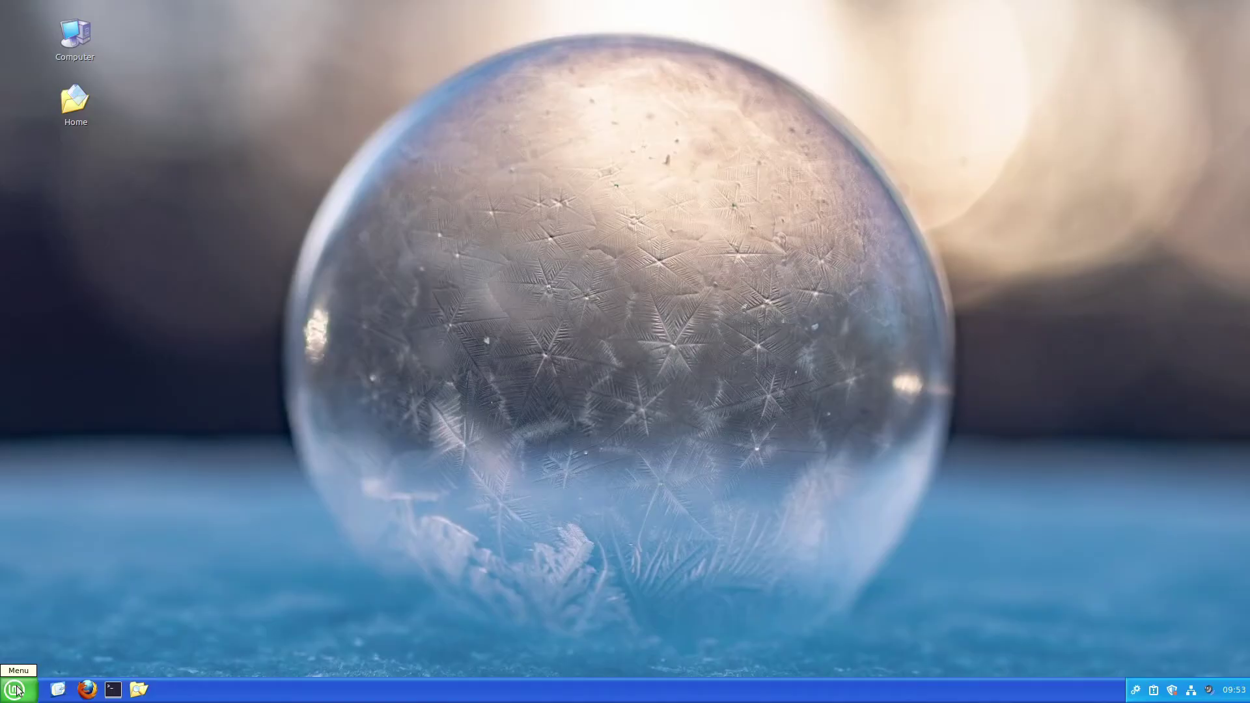
In the Menu applet's settings, set the menu label text to 'Start'
right_click(18, 690)
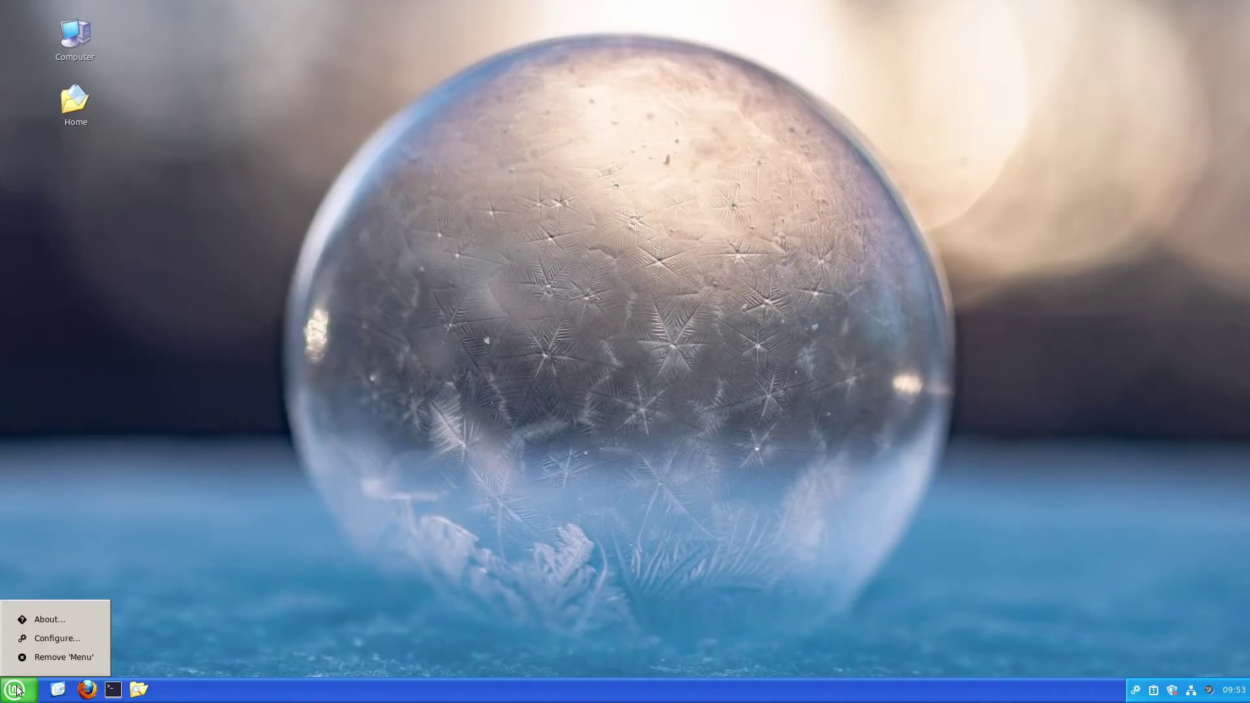
click(47, 639)
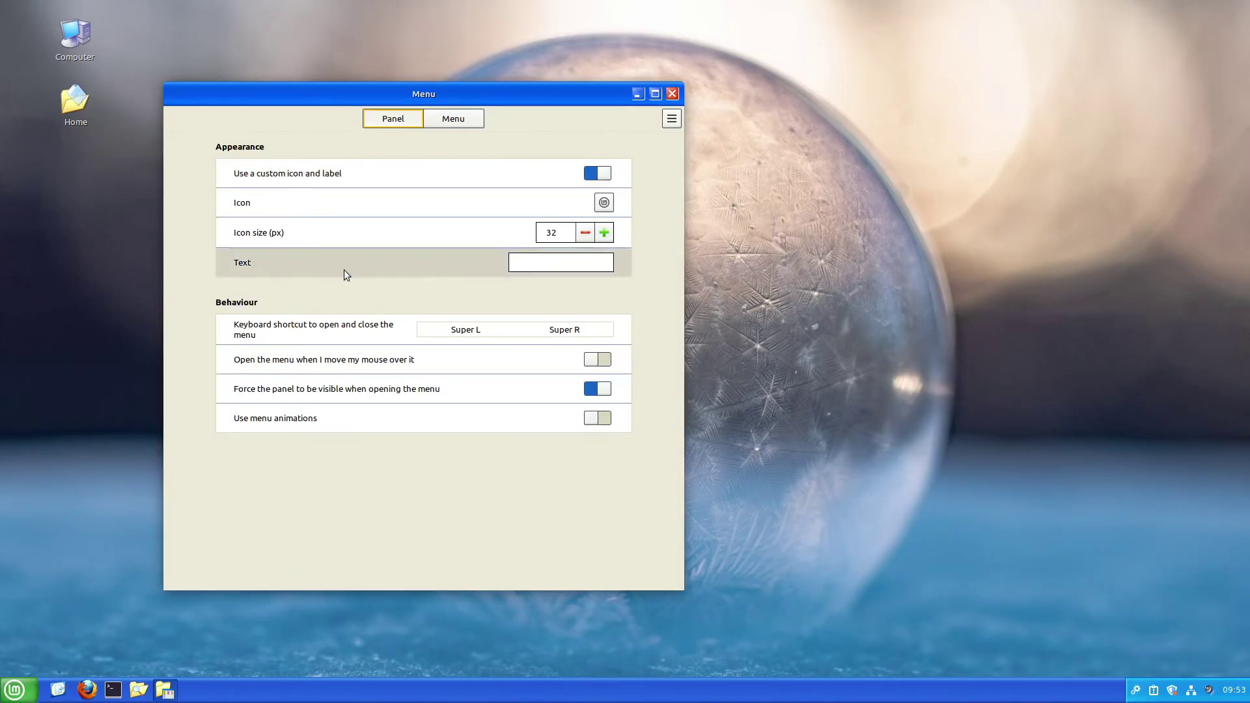
click(546, 263)
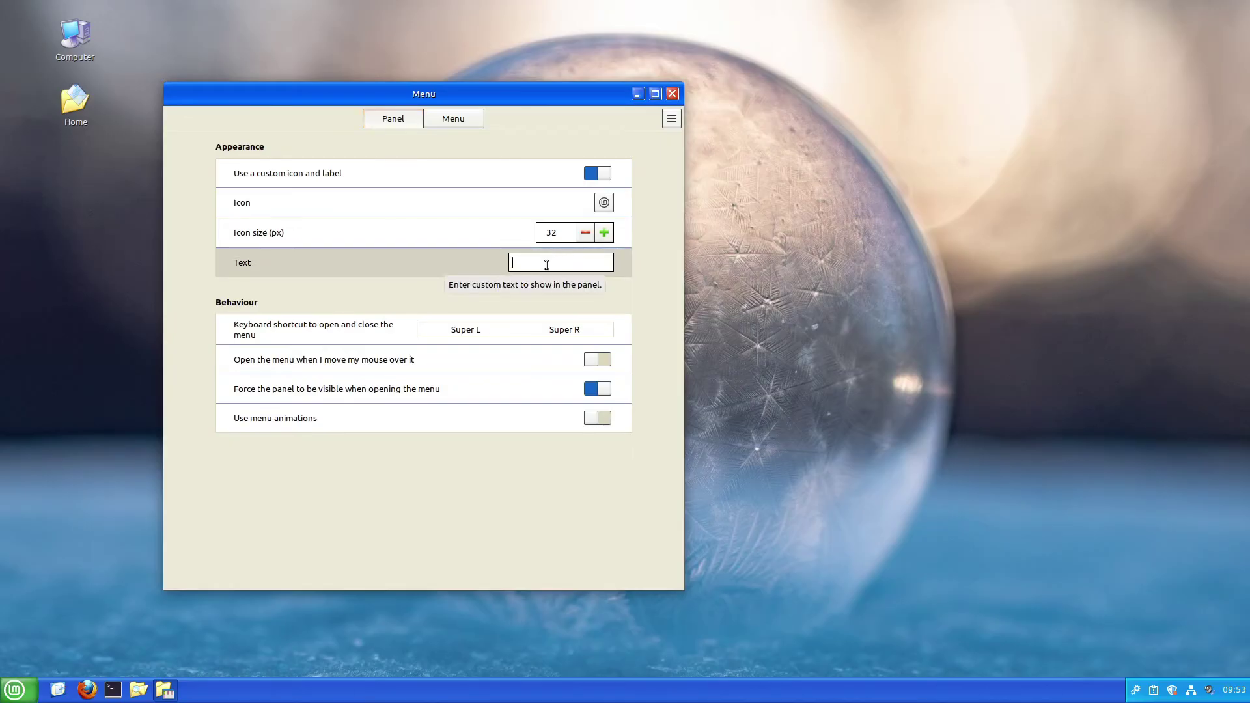
text(Start)
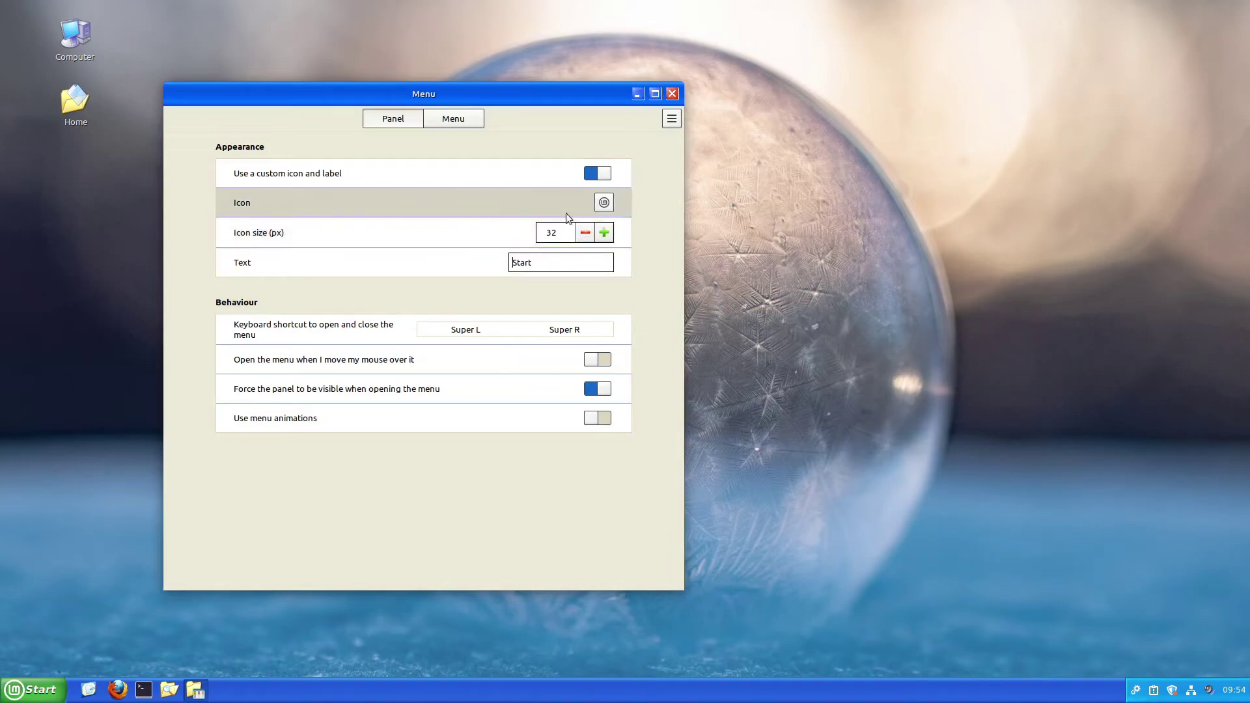
Set the menu icon to Pictures/xp-stuff/win-xp-logo.png
click(604, 203)
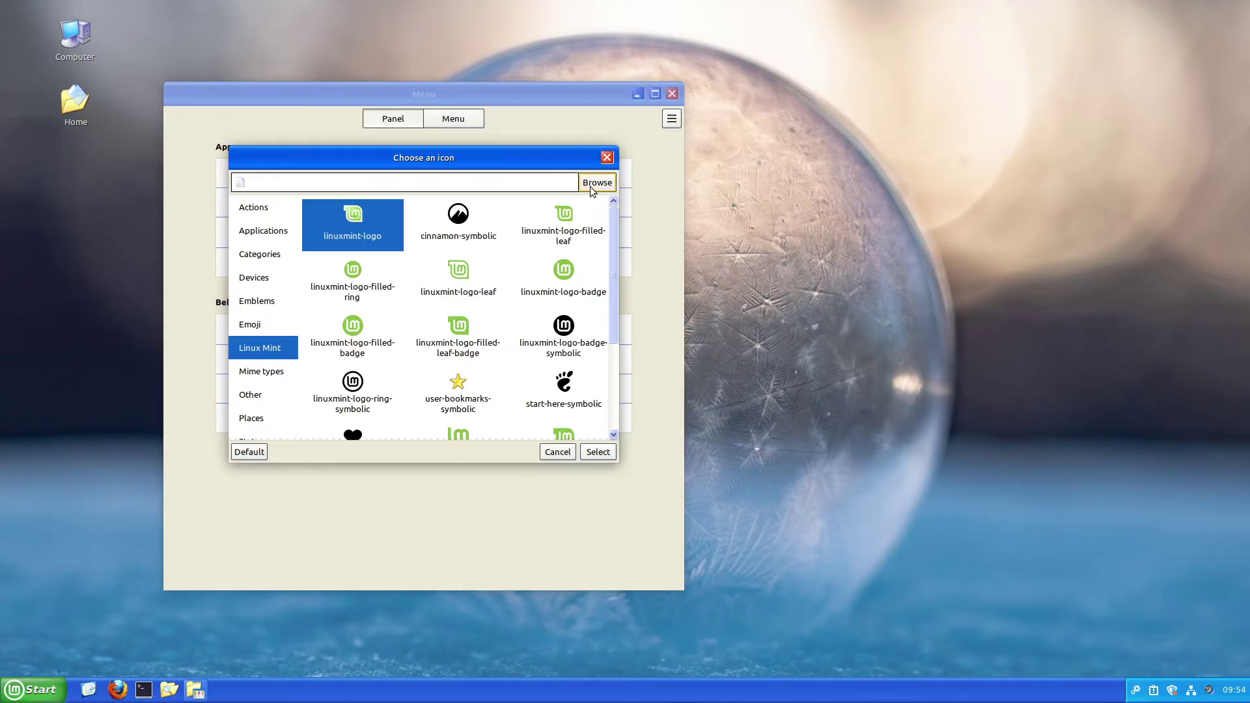
click(590, 186)
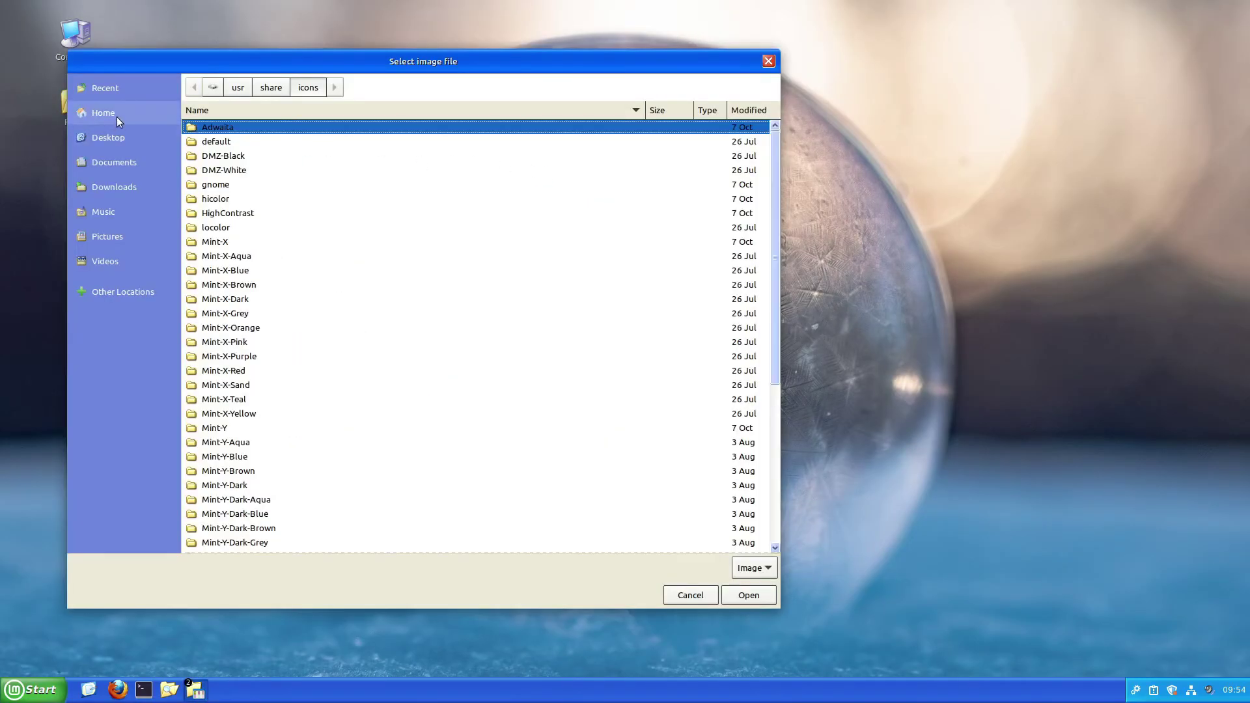
click(109, 240)
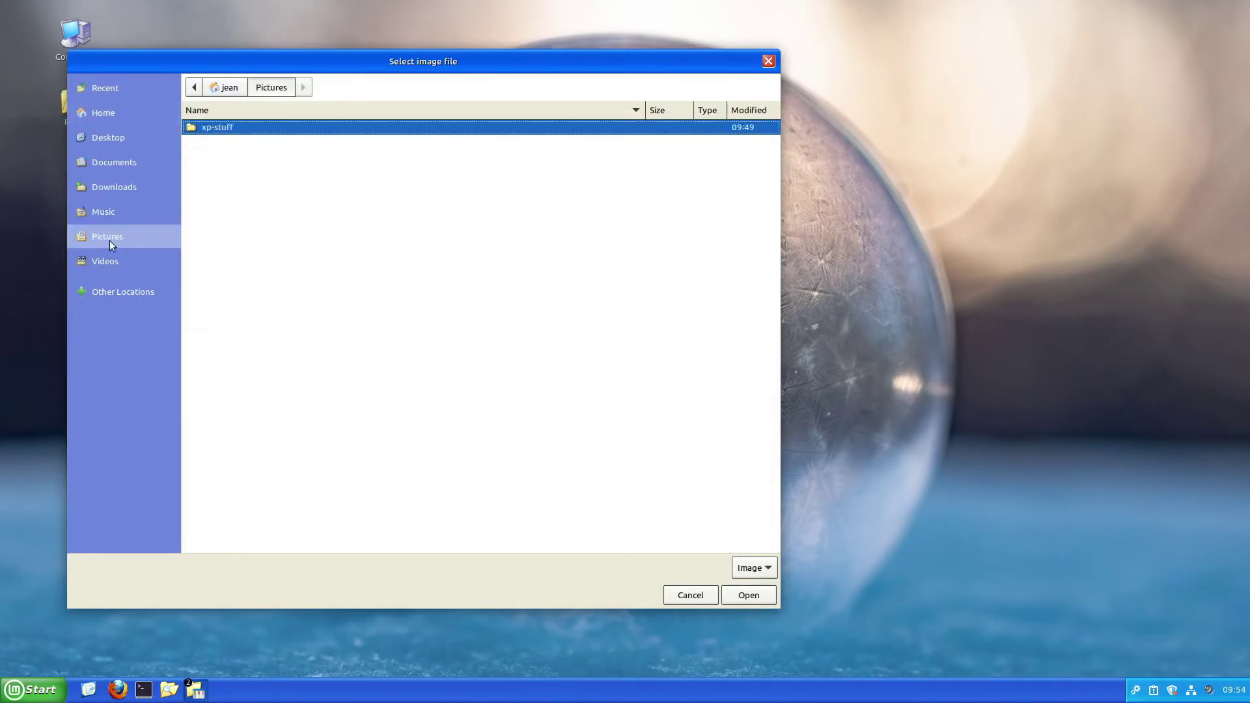
double_click(237, 129)
click(221, 143)
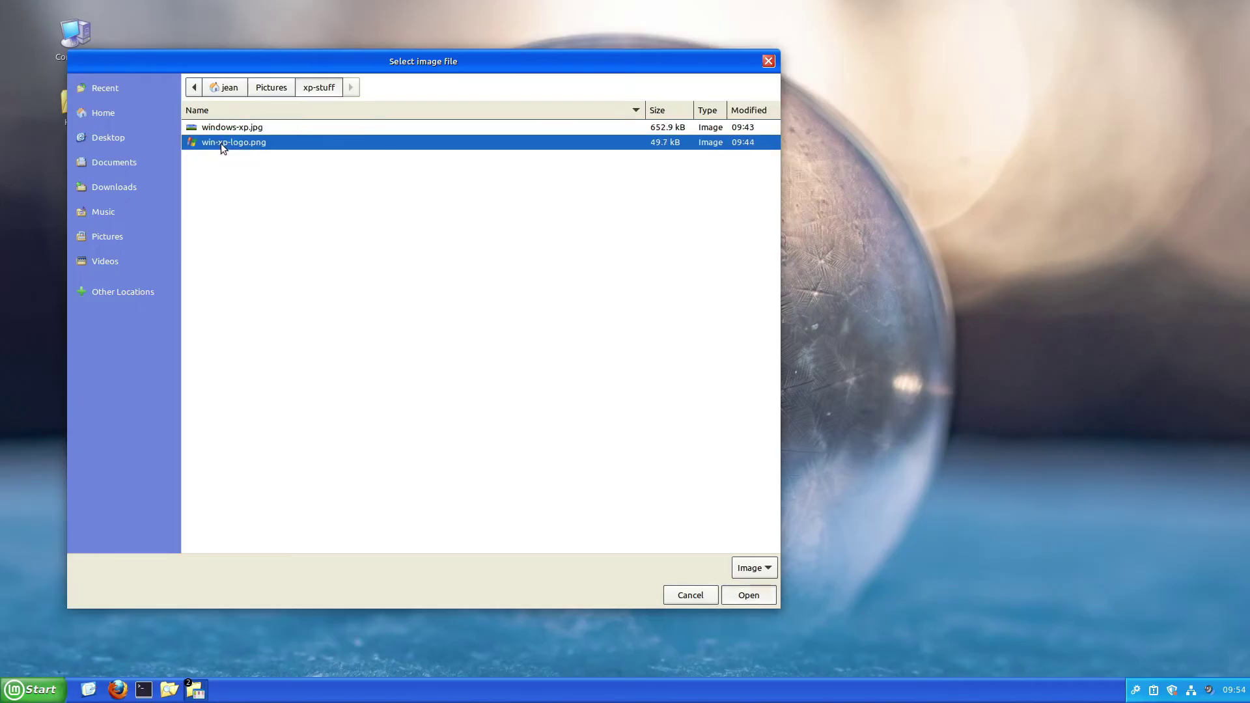
double_click(220, 144)
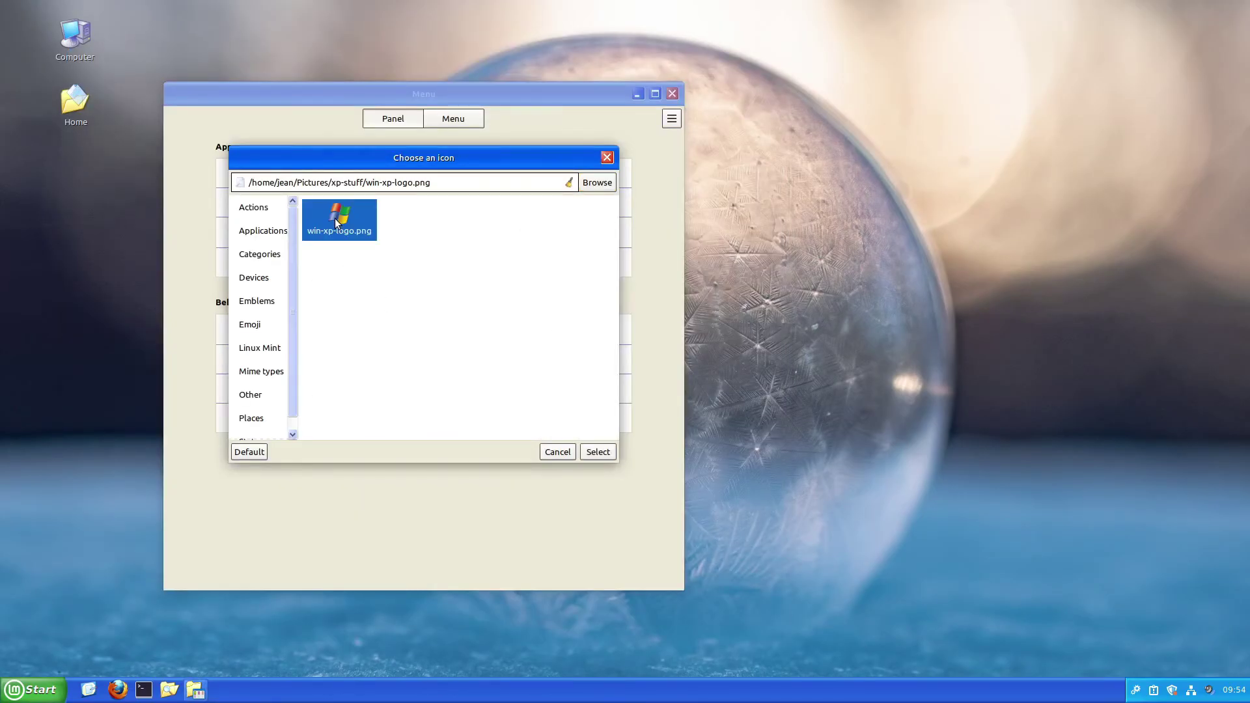
click(598, 452)
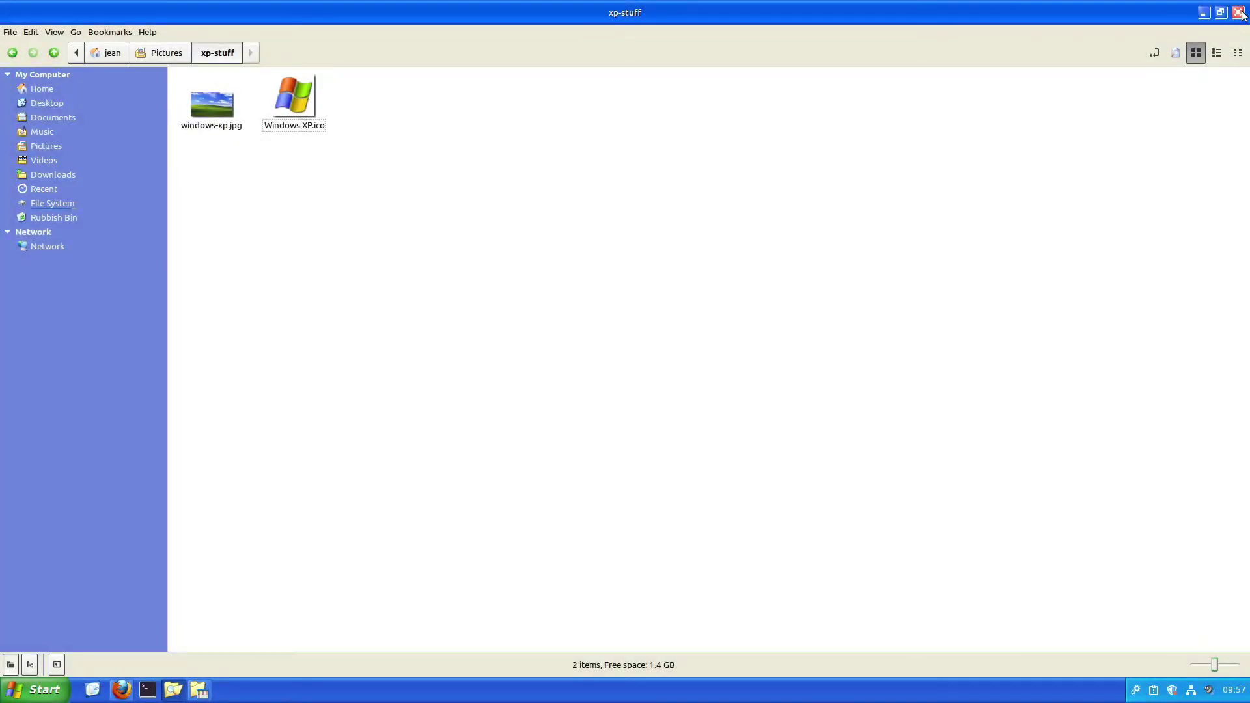
Close the file manager, Firefox and the menu settings windows
click(1241, 14)
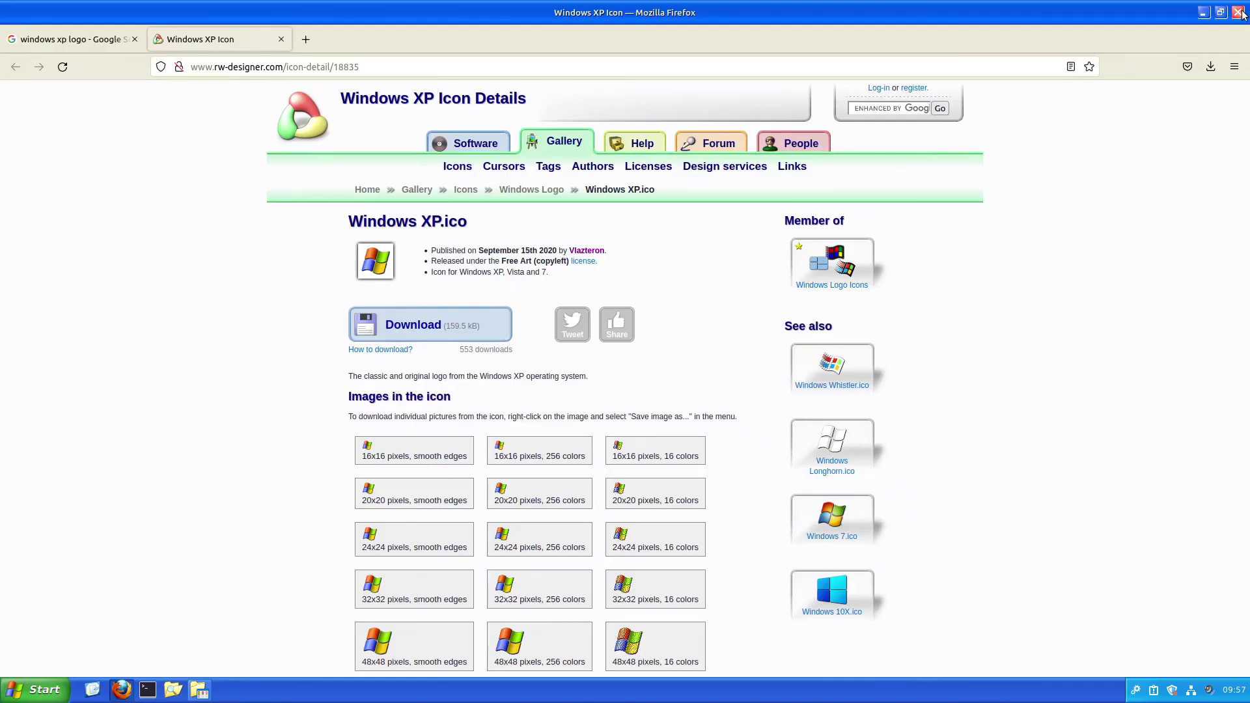
click(1242, 13)
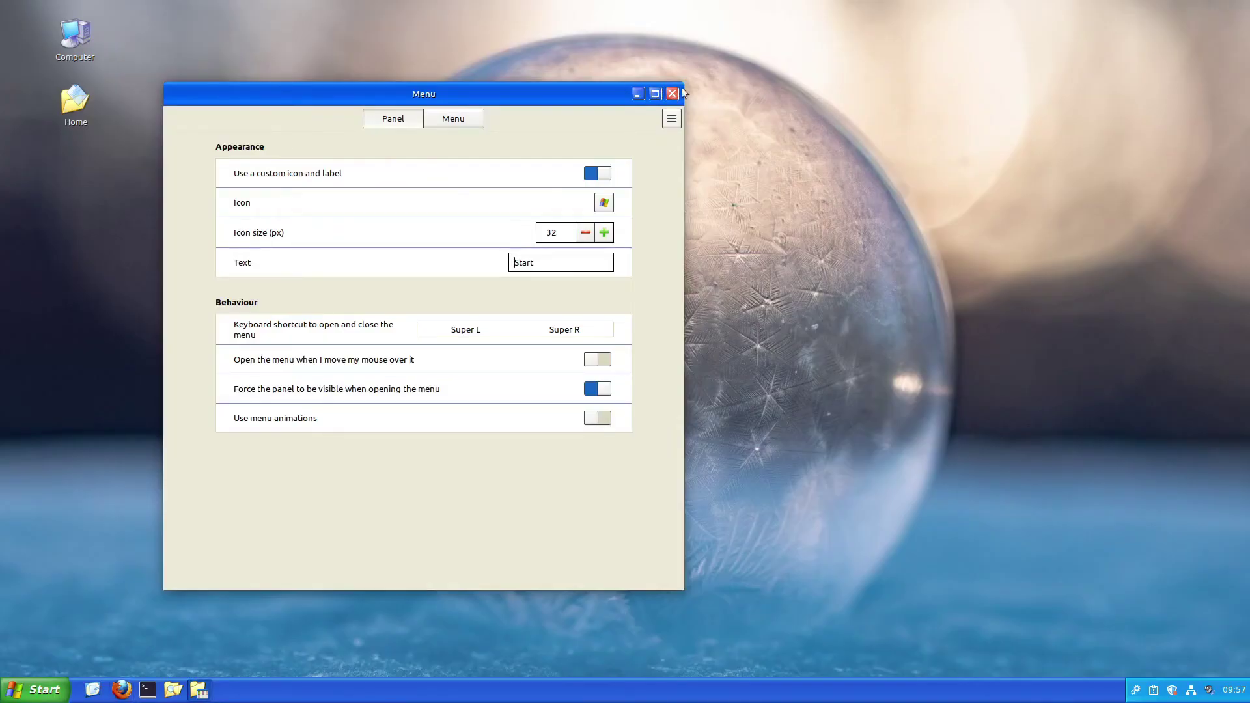
click(672, 94)
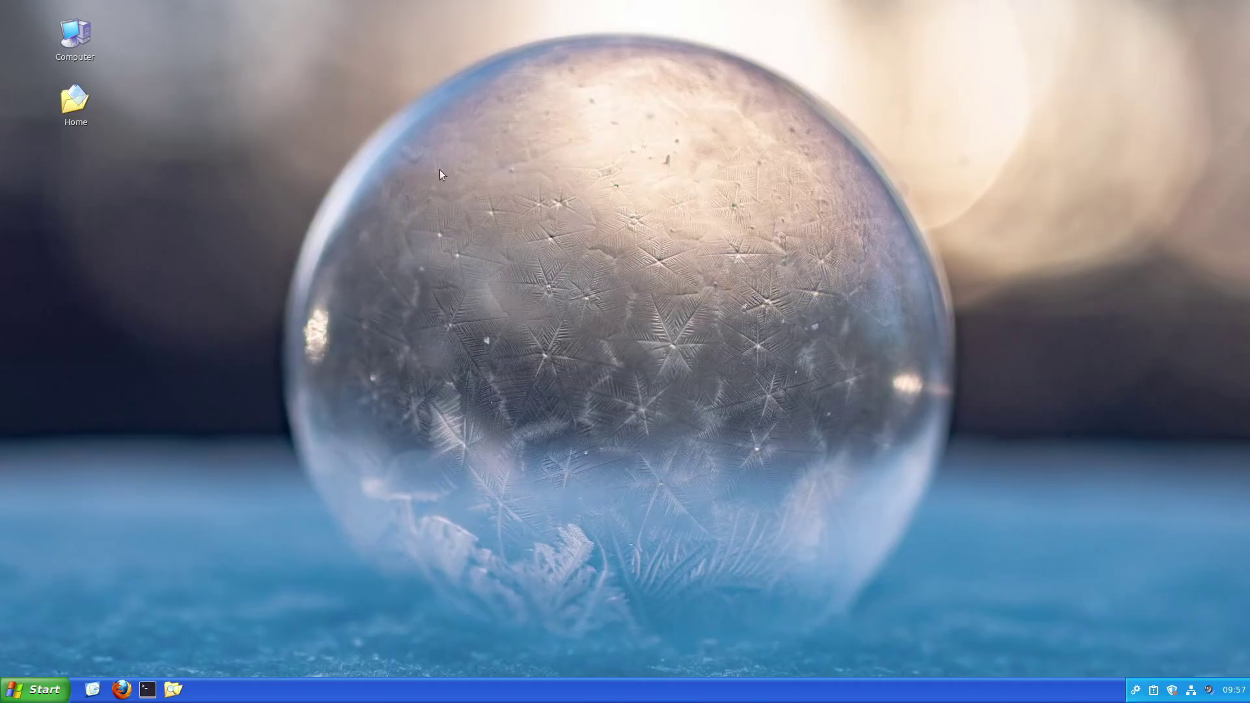
Add the Pictures/xp-stuff folder to the Backgrounds wallpaper folders
right_click(334, 253)
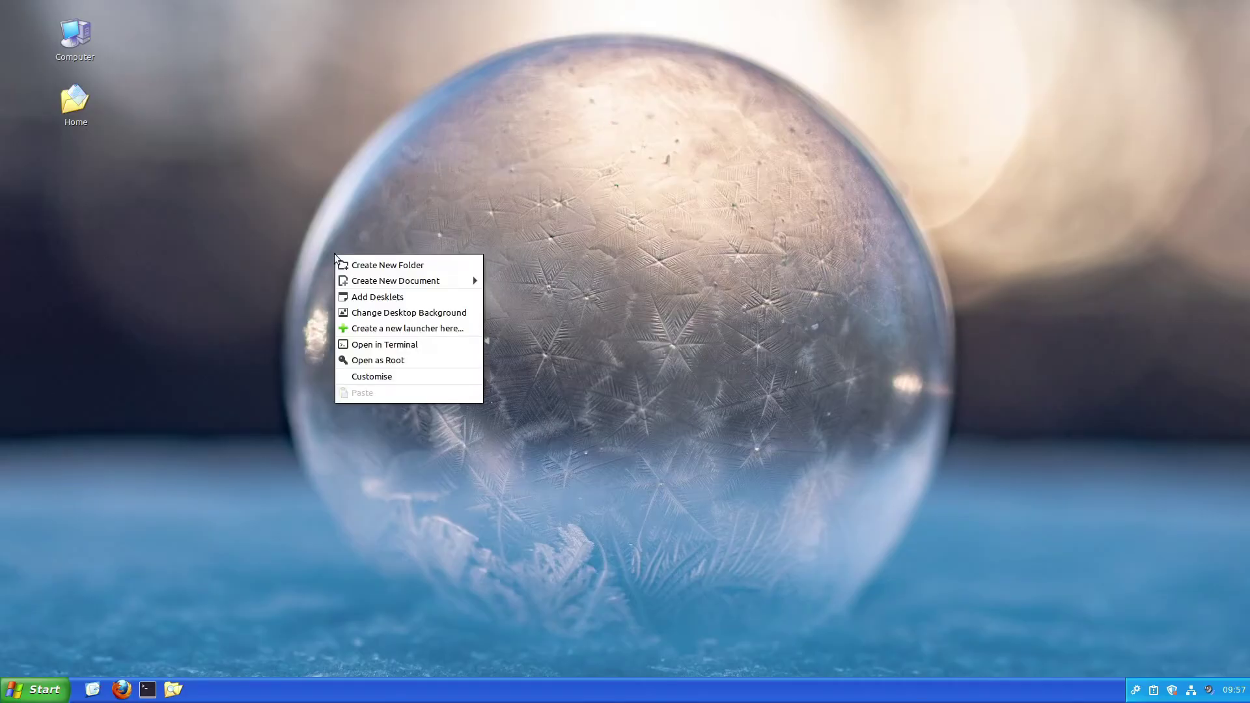
click(381, 313)
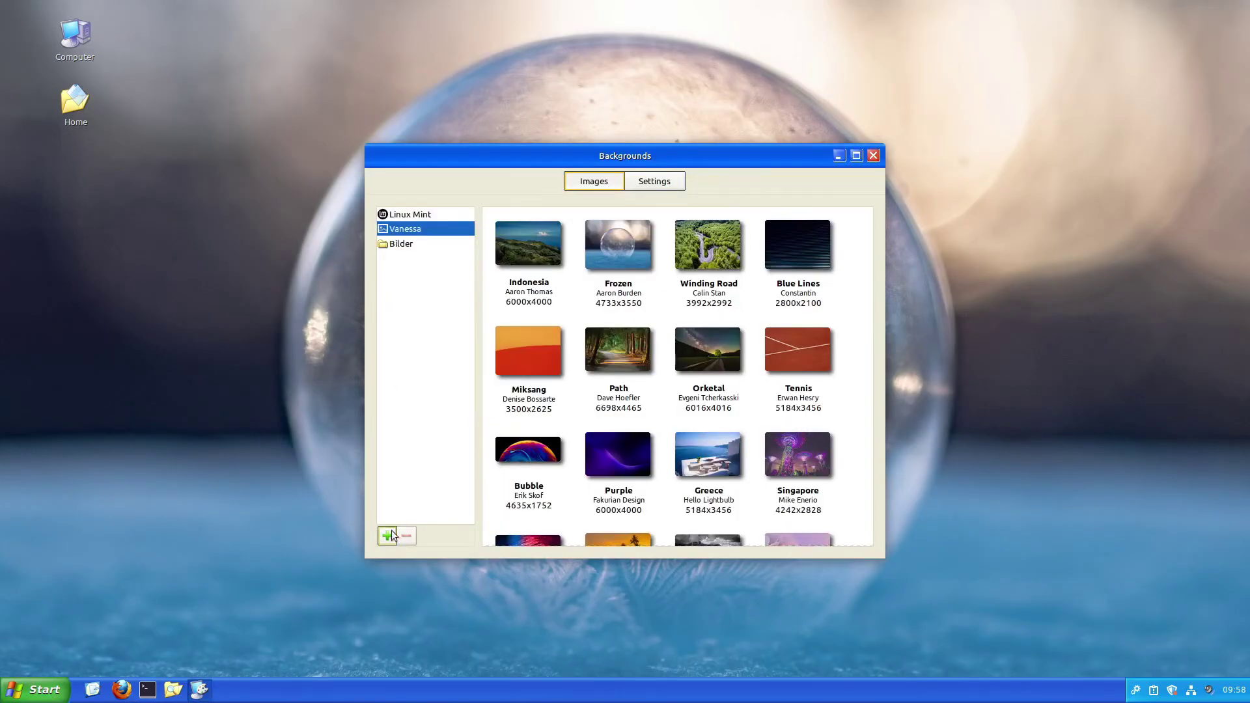
click(389, 536)
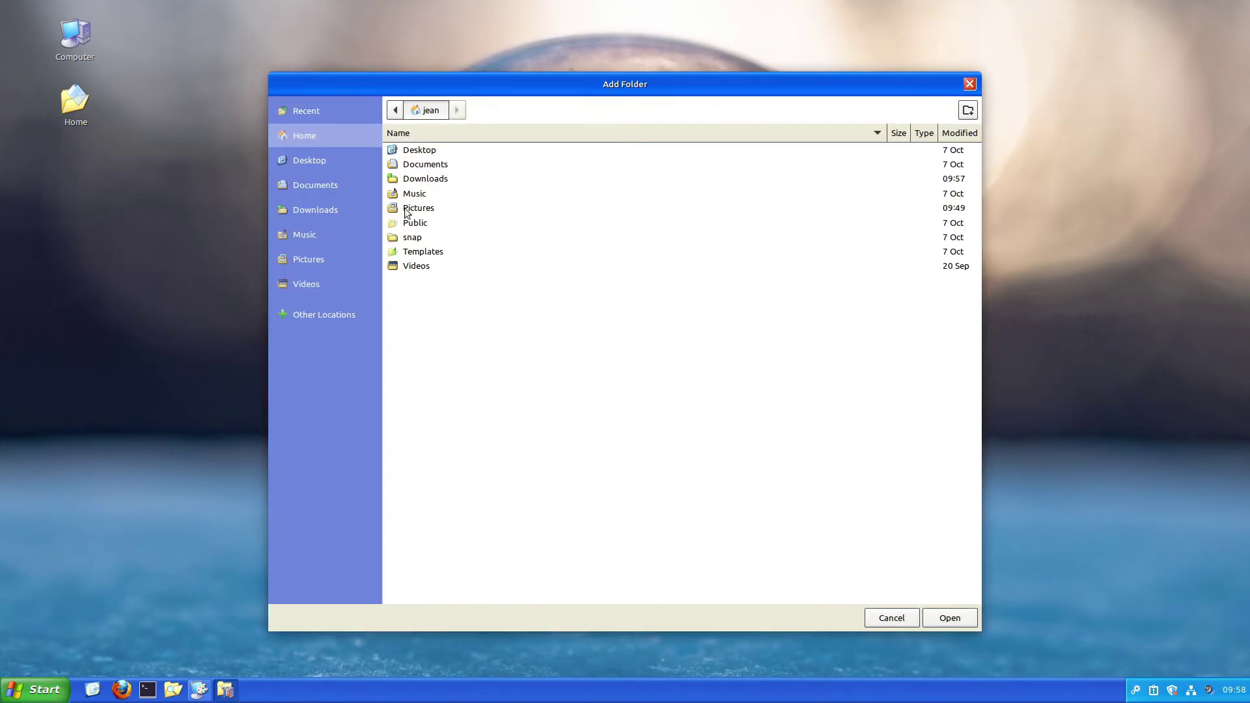
double_click(405, 209)
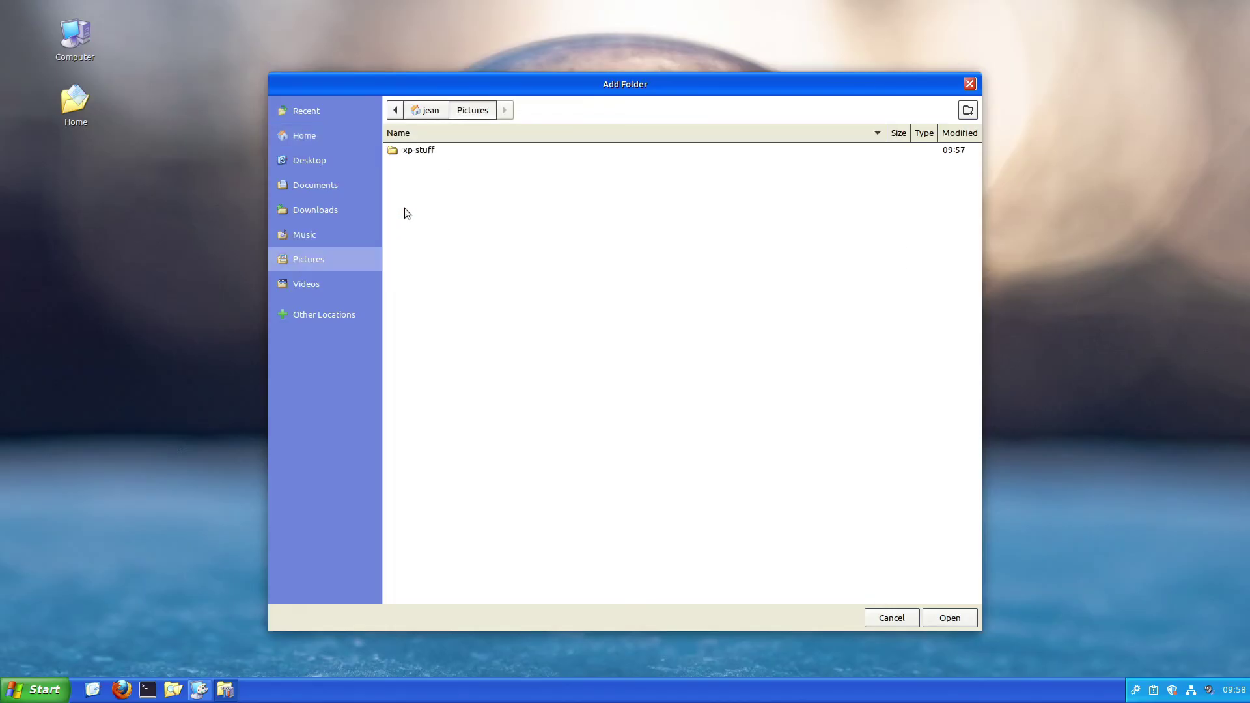
double_click(420, 150)
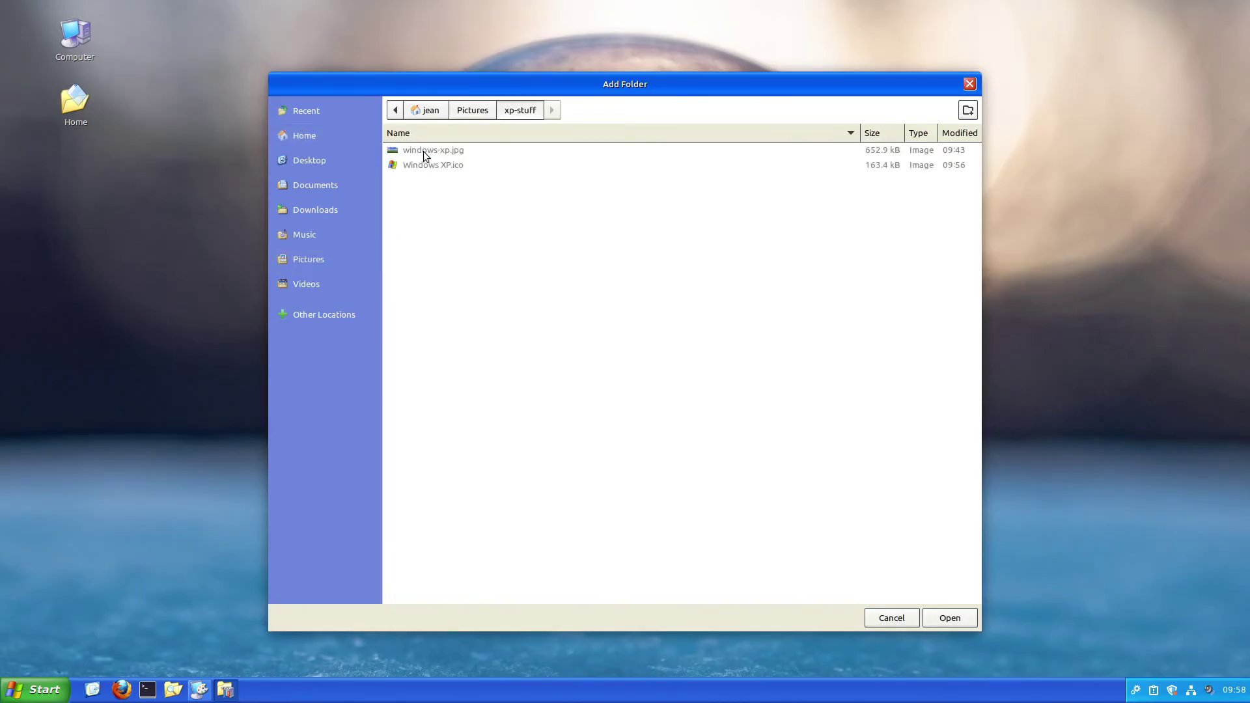
click(950, 616)
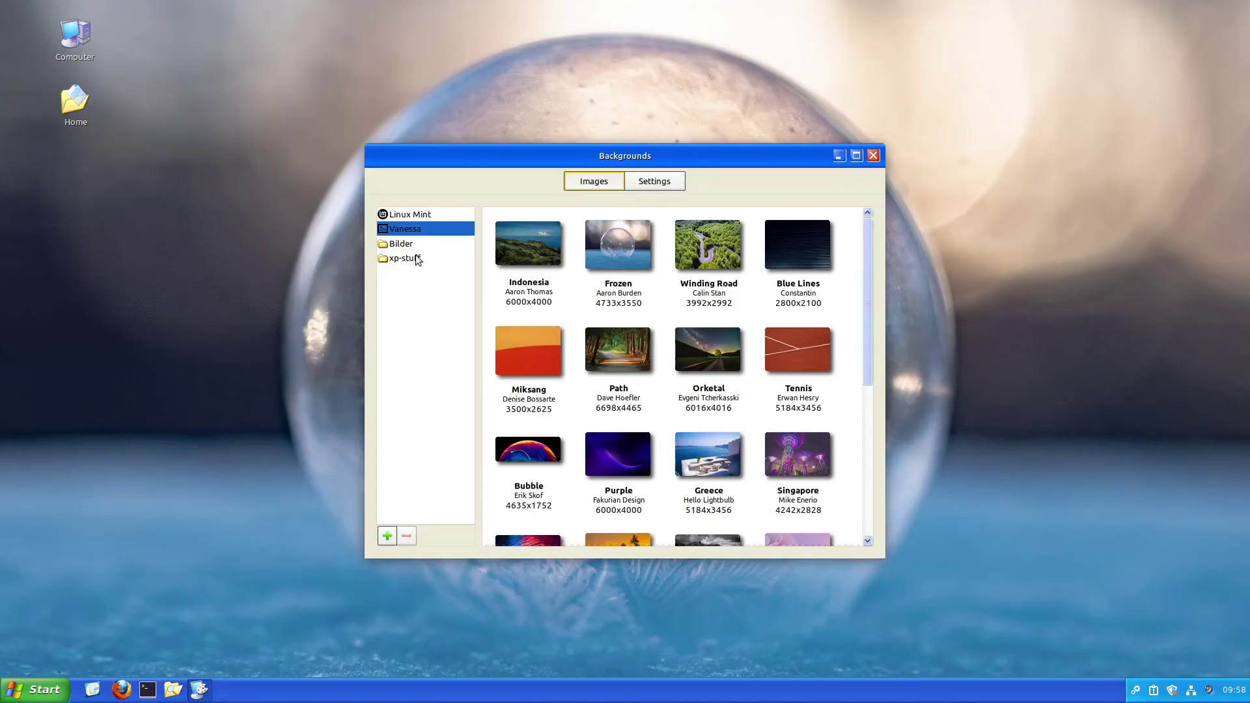
Set windows-xp.jpg as the wallpaper, close Backgrounds, and check the Start menu
click(415, 257)
click(636, 267)
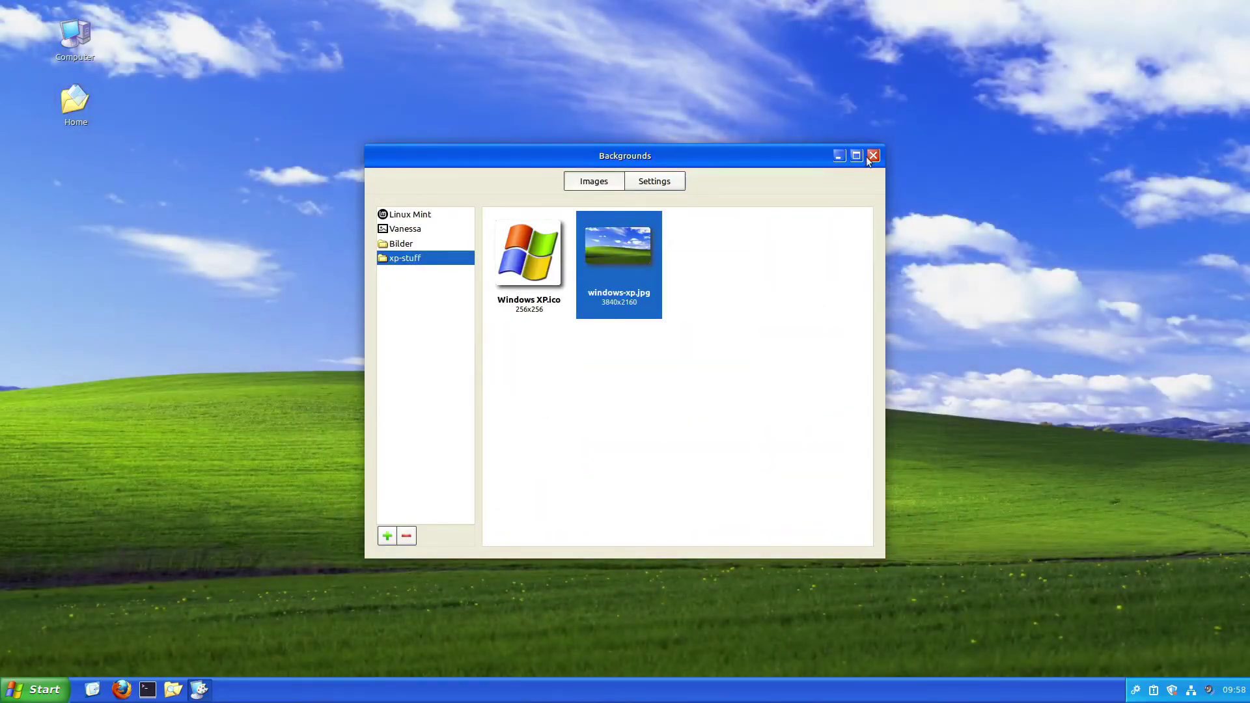
click(870, 158)
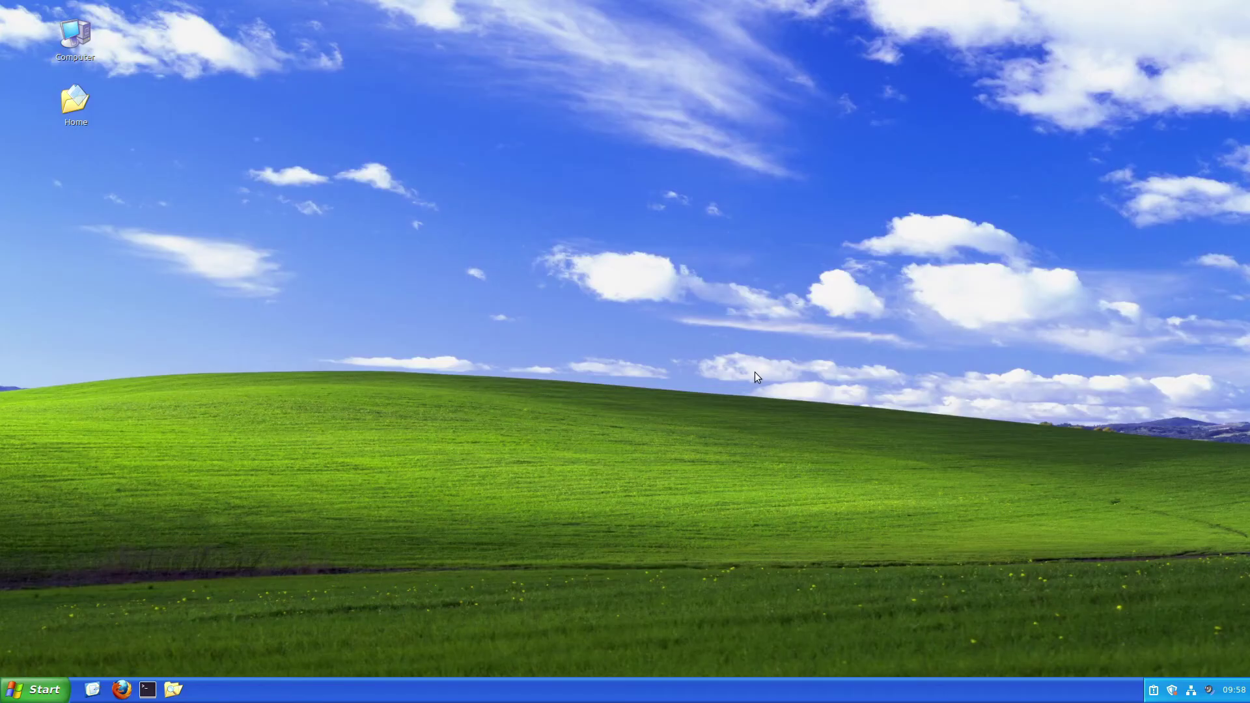
click(36, 698)
click(36, 699)
Search 'we' in the application menu and launch the Welcome Screen
click(10, 696)
text(th)
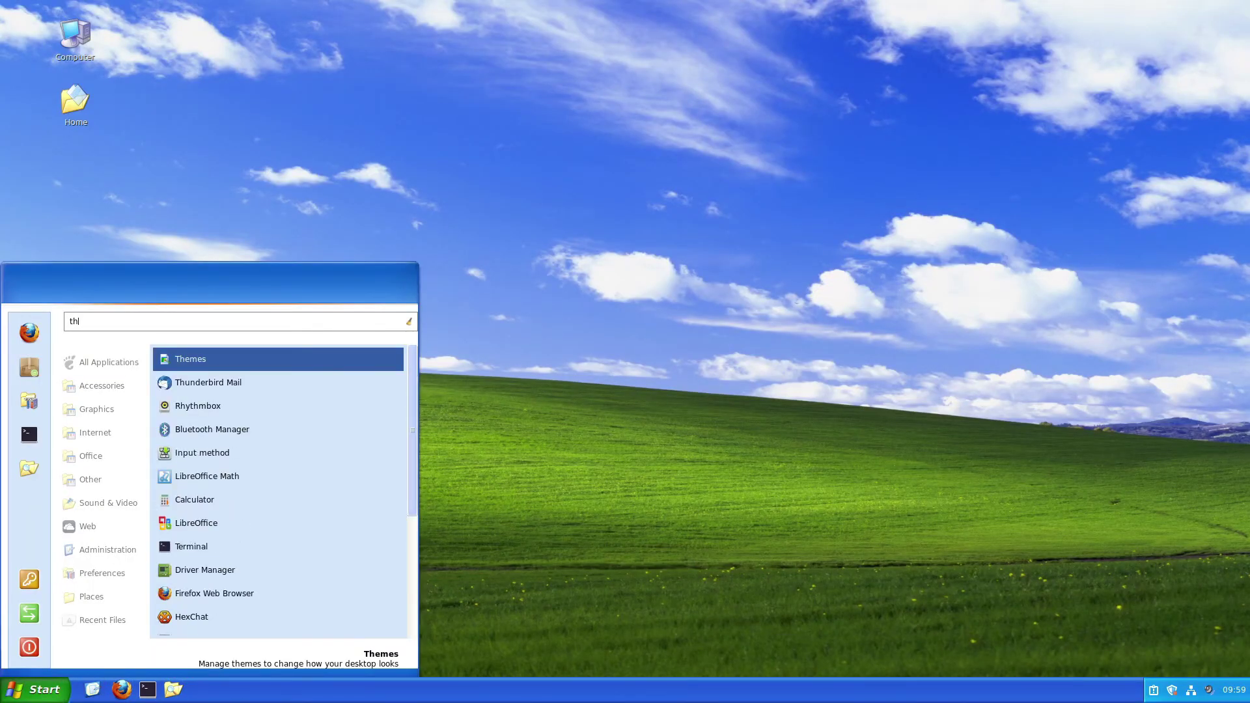
key(BackSpace)
key(BackSpace)
text(we)
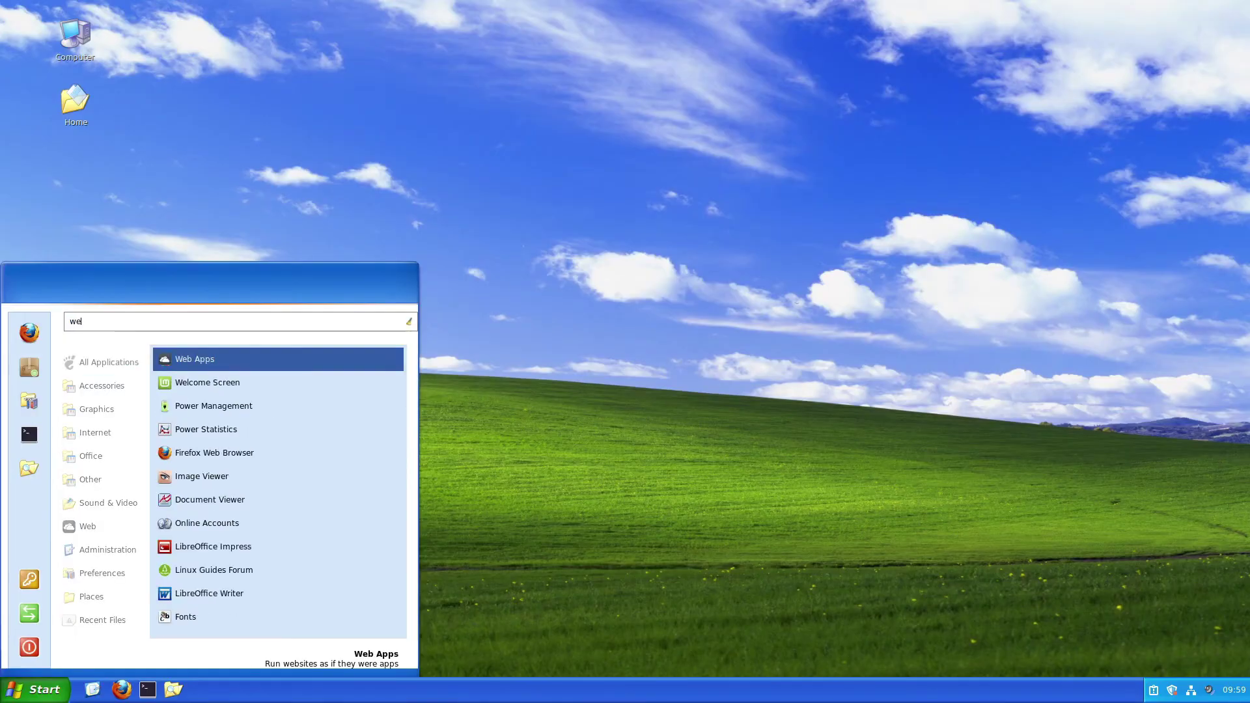
click(207, 382)
Apply the Traditional panel layout from the First Steps page
click(431, 224)
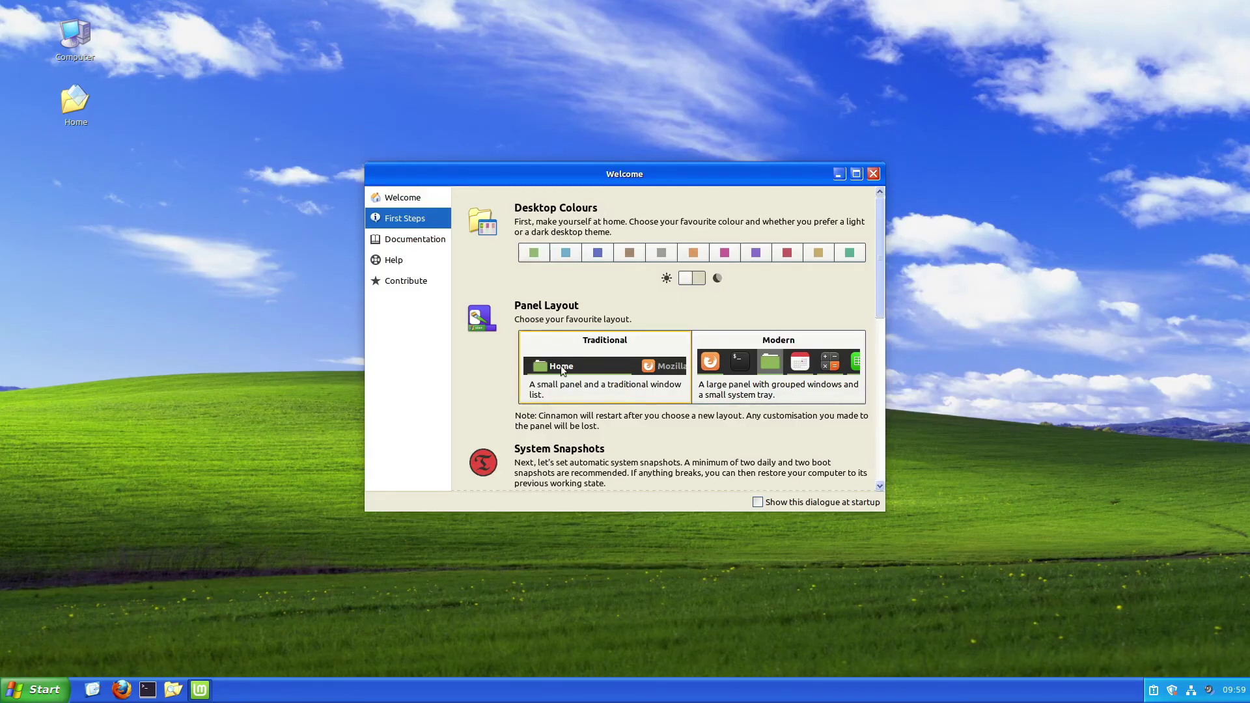
click(563, 369)
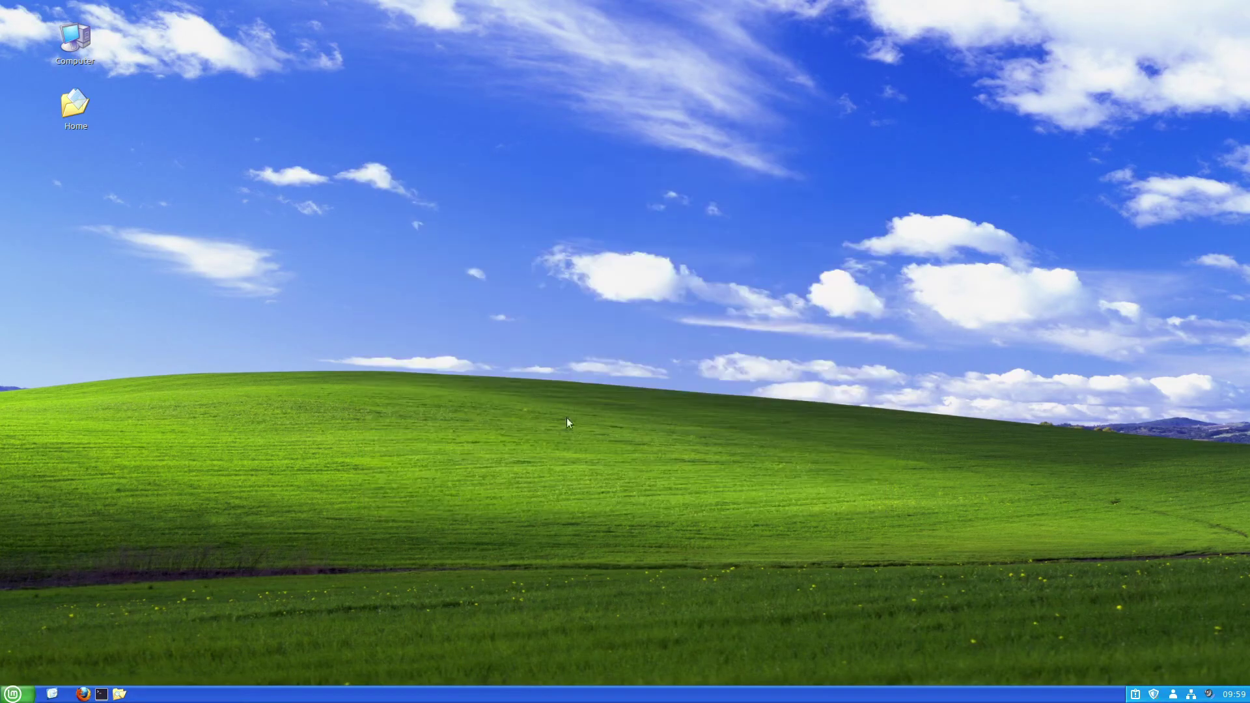
click(12, 694)
Open the Menu applet settings and set the label text to 'Start' again
click(12, 694)
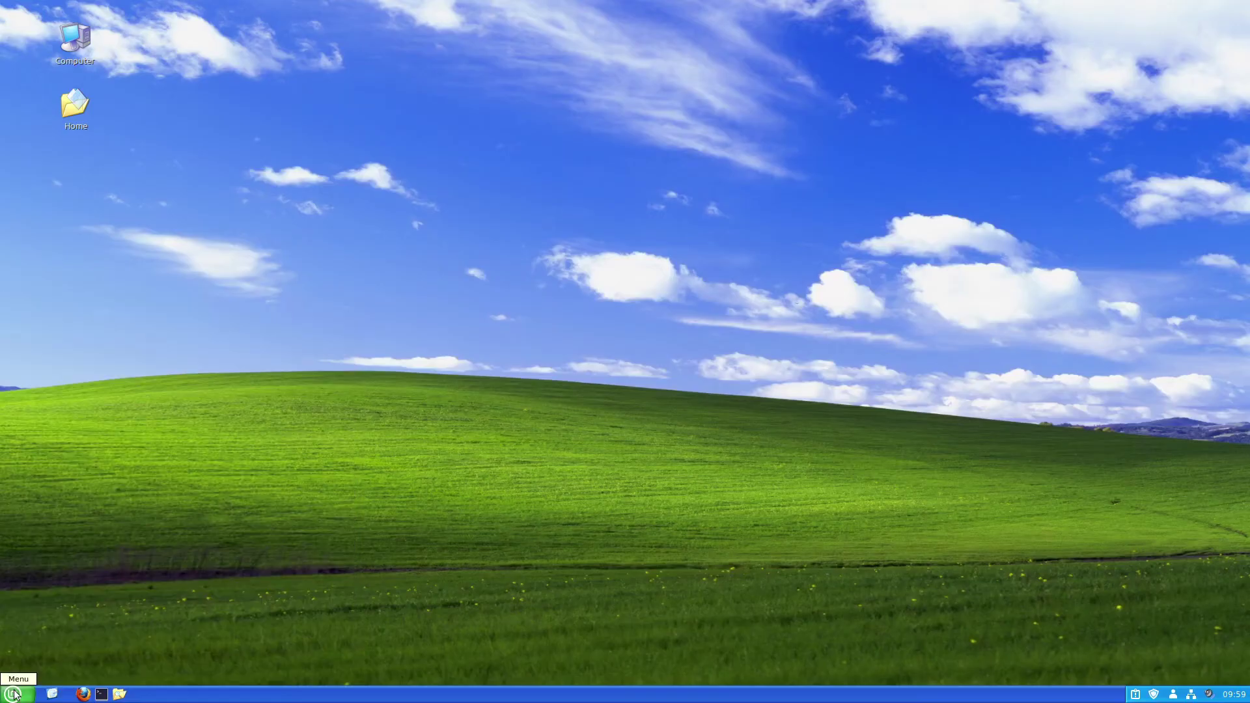
right_click(14, 694)
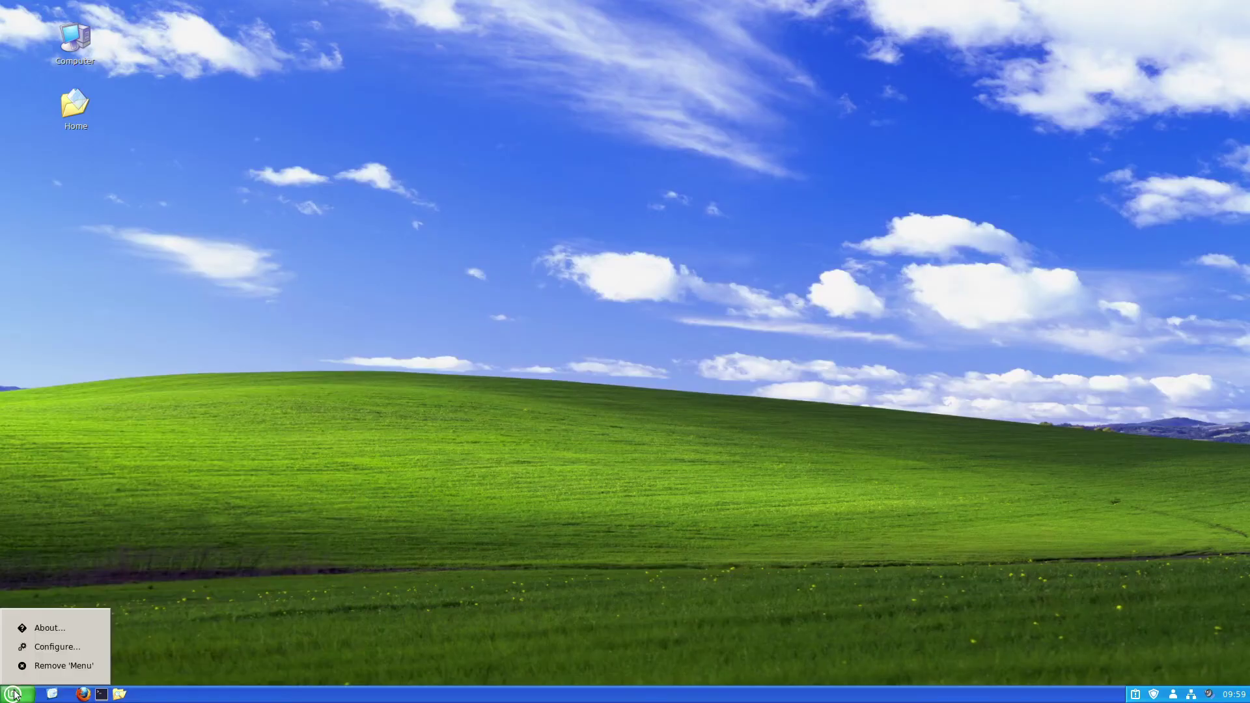
click(40, 648)
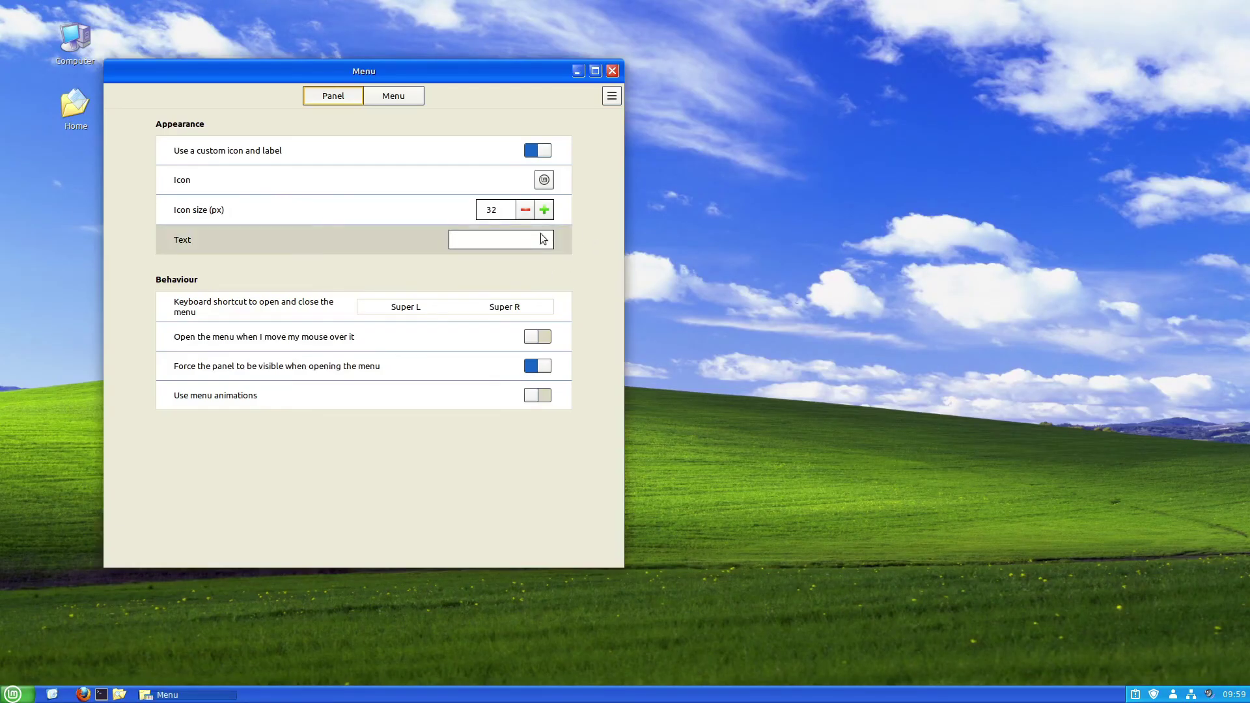
click(543, 240)
text(Start)
Set the menu icon to Windows XP.ico from xp-stuff and close the settings
click(545, 179)
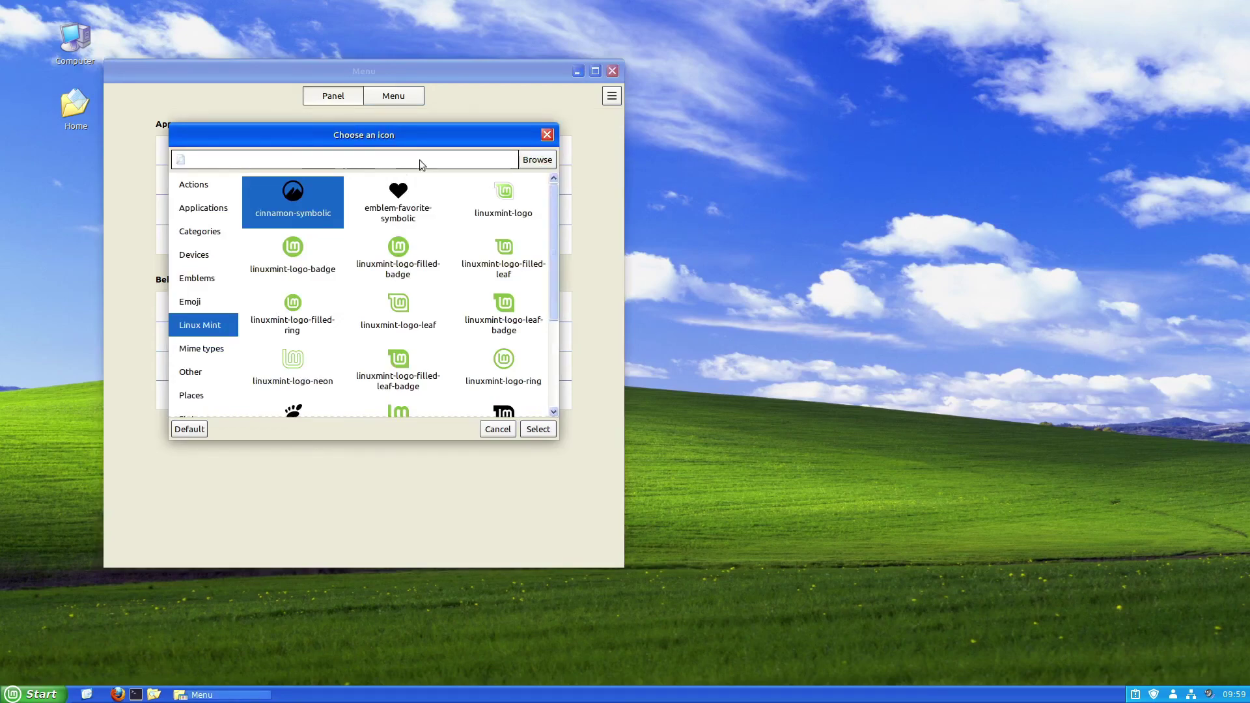
click(537, 160)
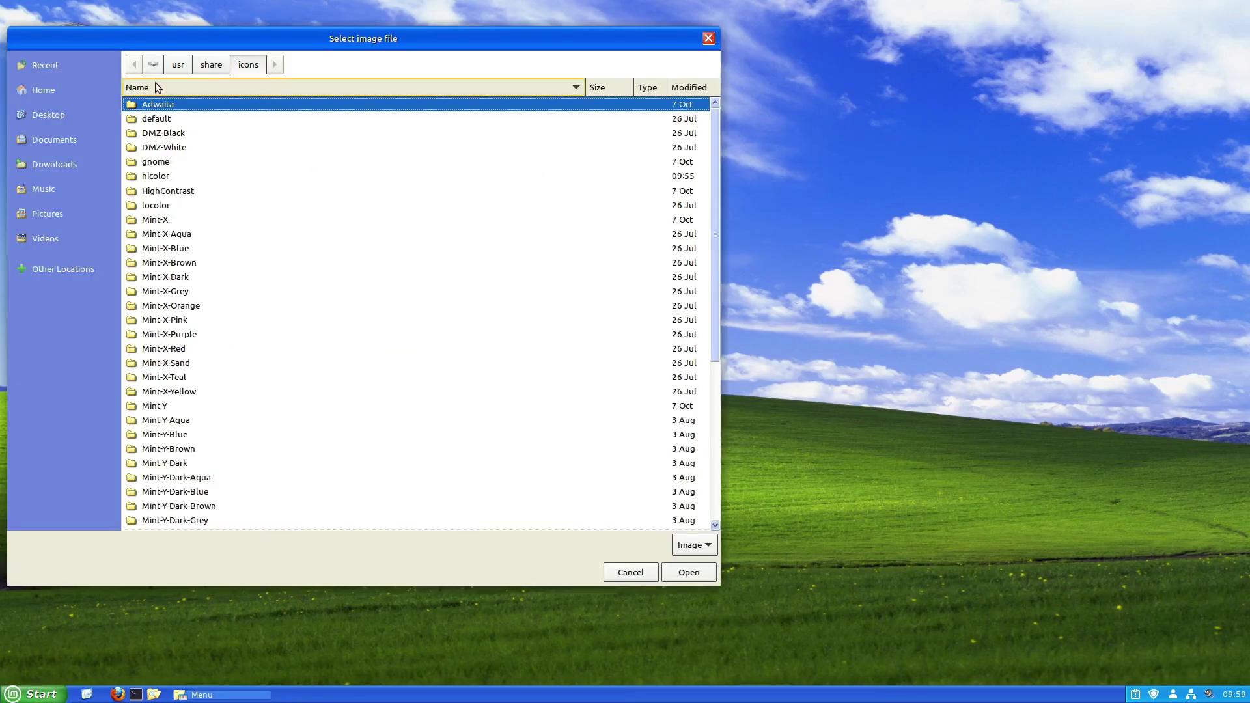
click(198, 105)
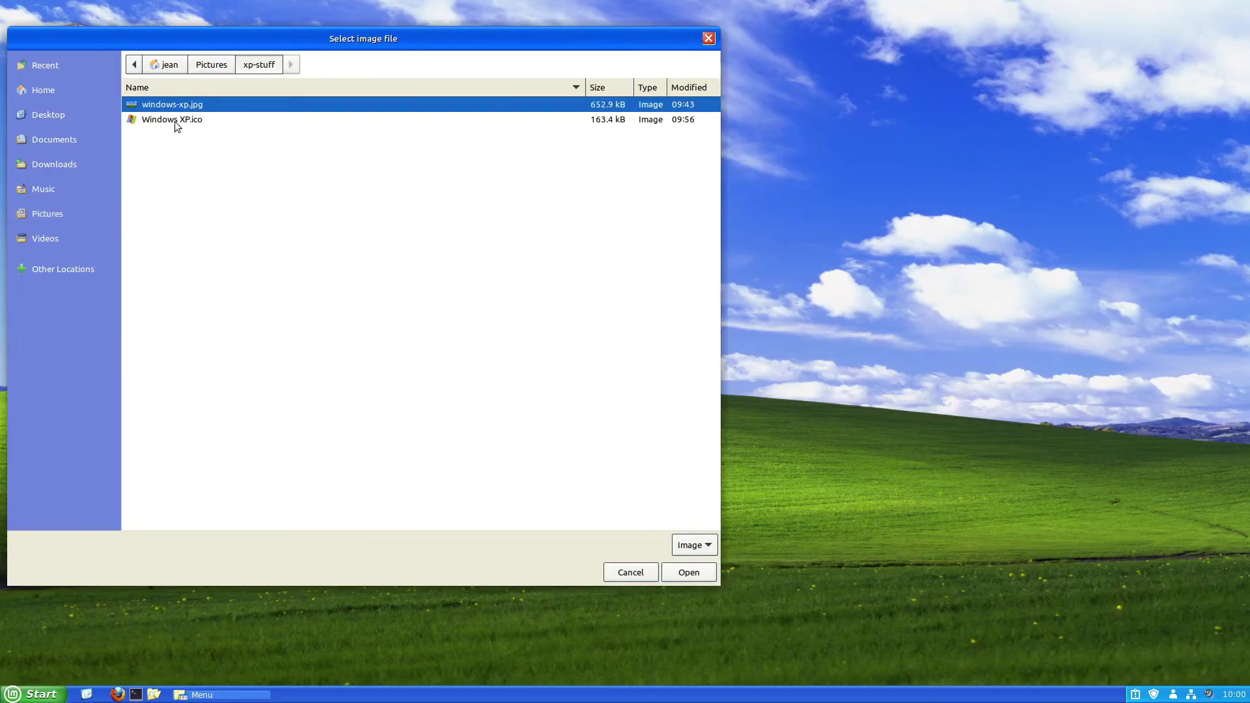
double_click(181, 119)
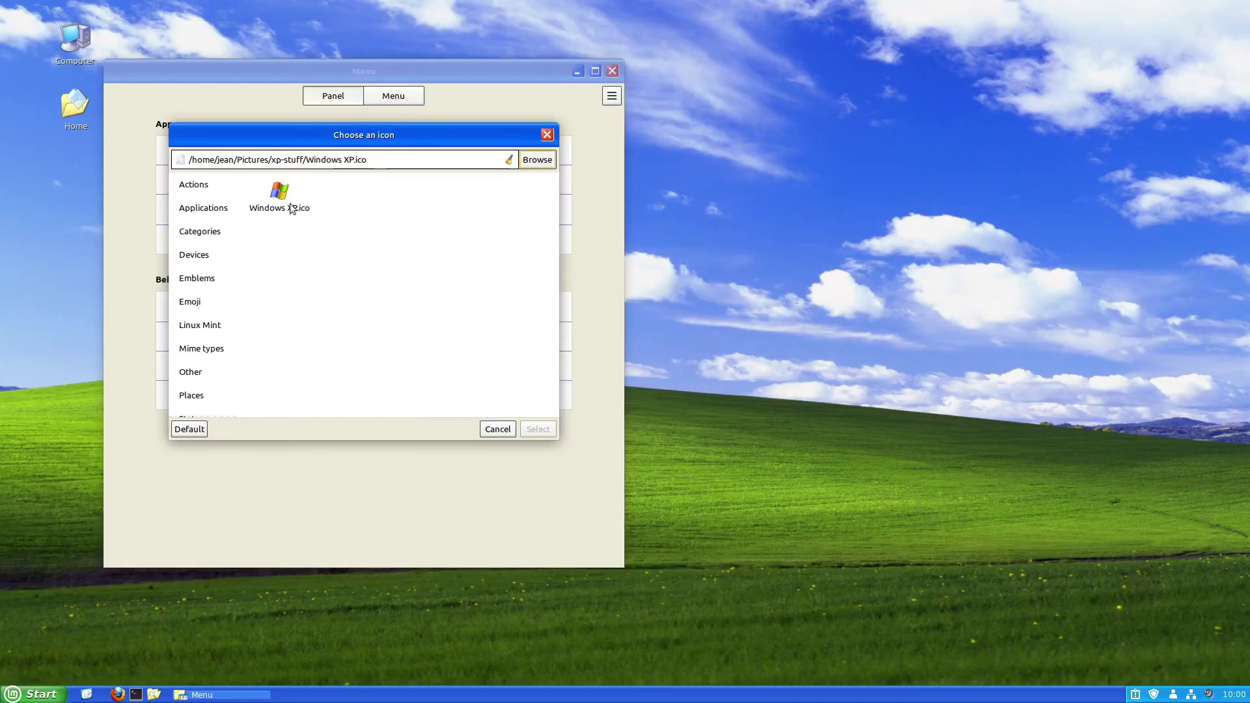
click(291, 207)
click(538, 429)
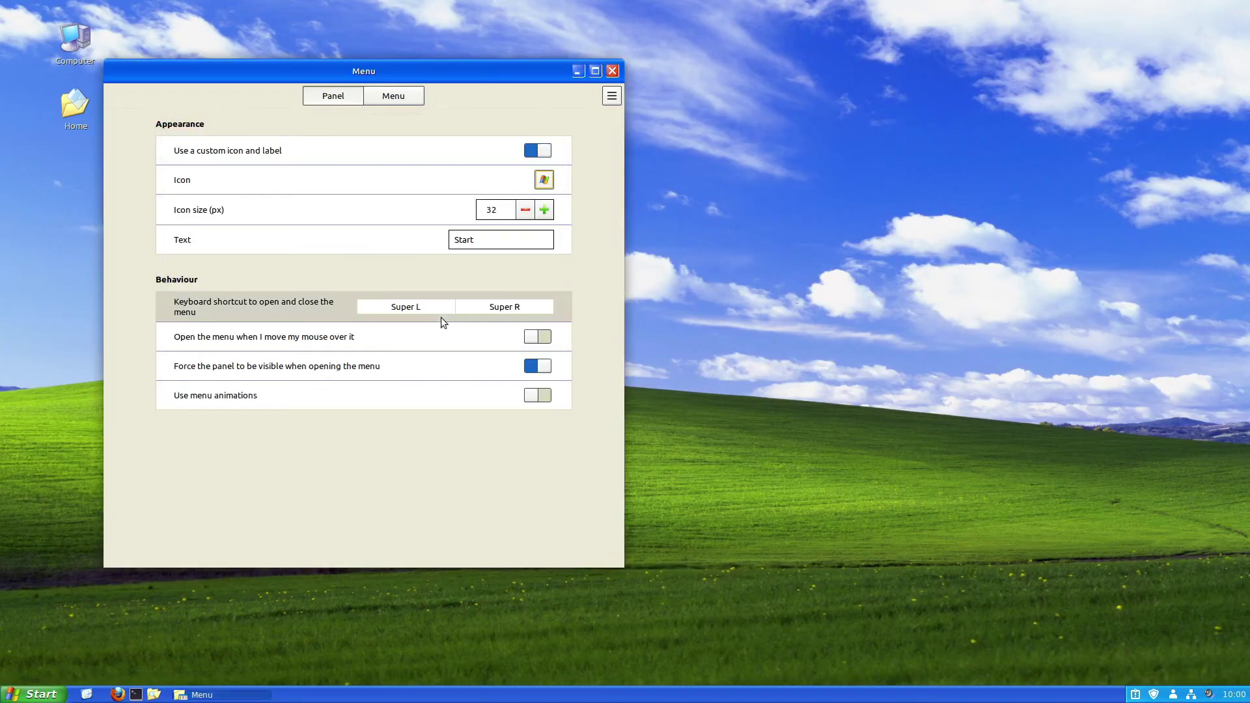
key(alt+F4)
Remove the folder launcher and then the whole Panel launchers applet from the panel
right_click(154, 695)
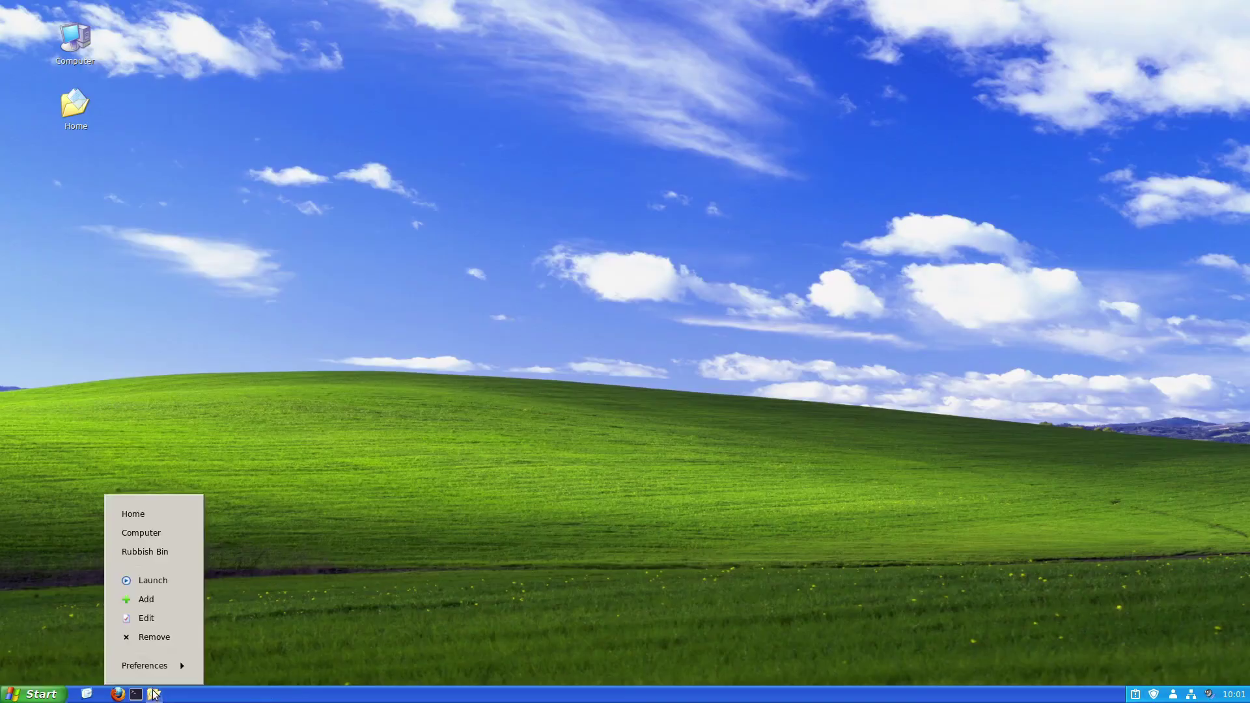
click(151, 638)
right_click(136, 696)
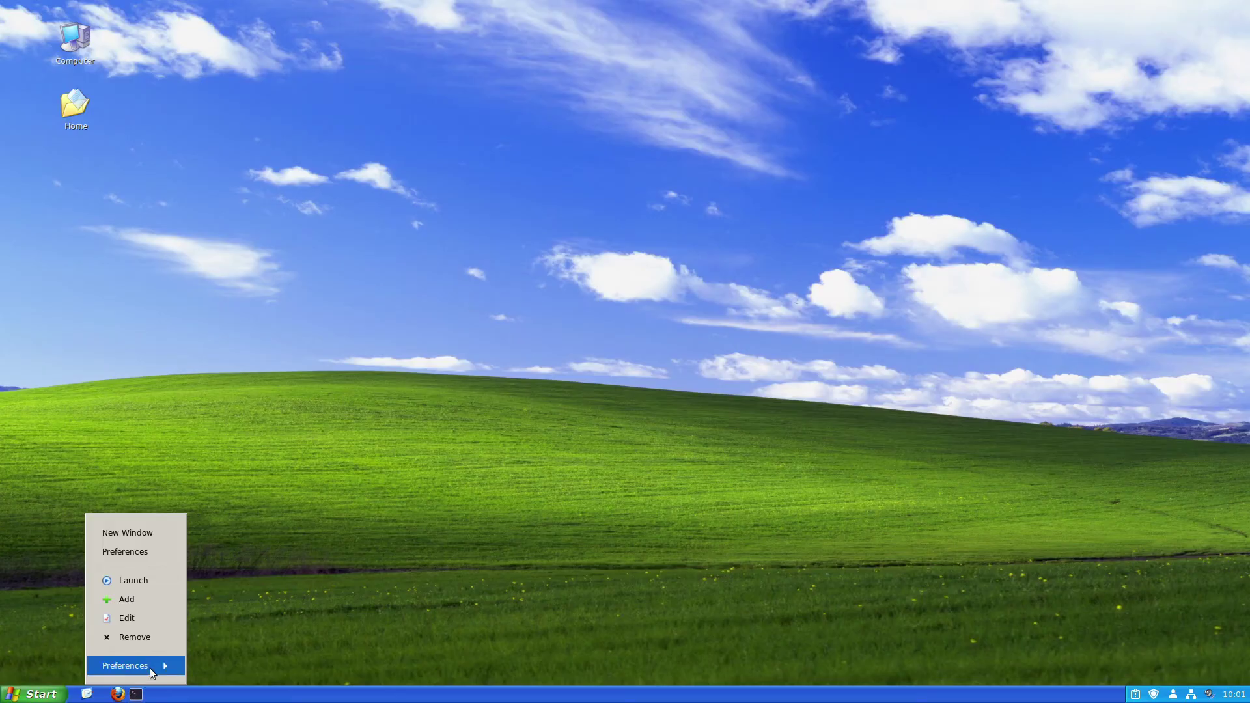
click(150, 665)
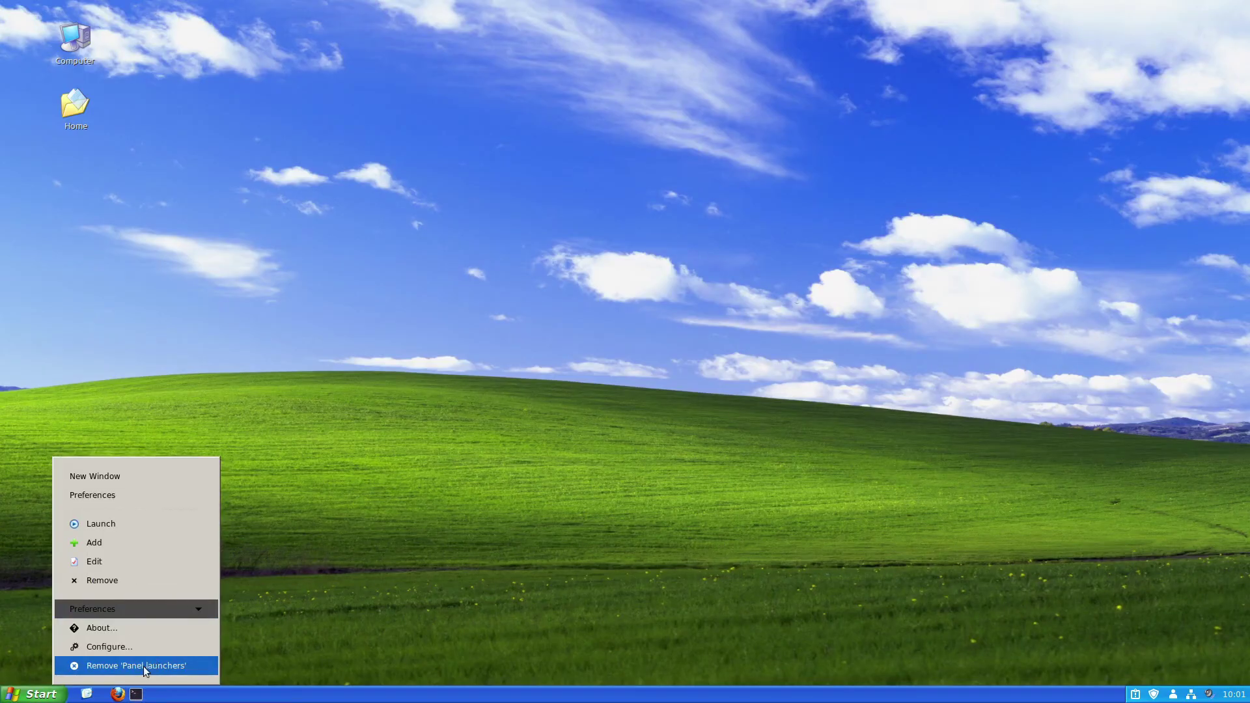
click(144, 667)
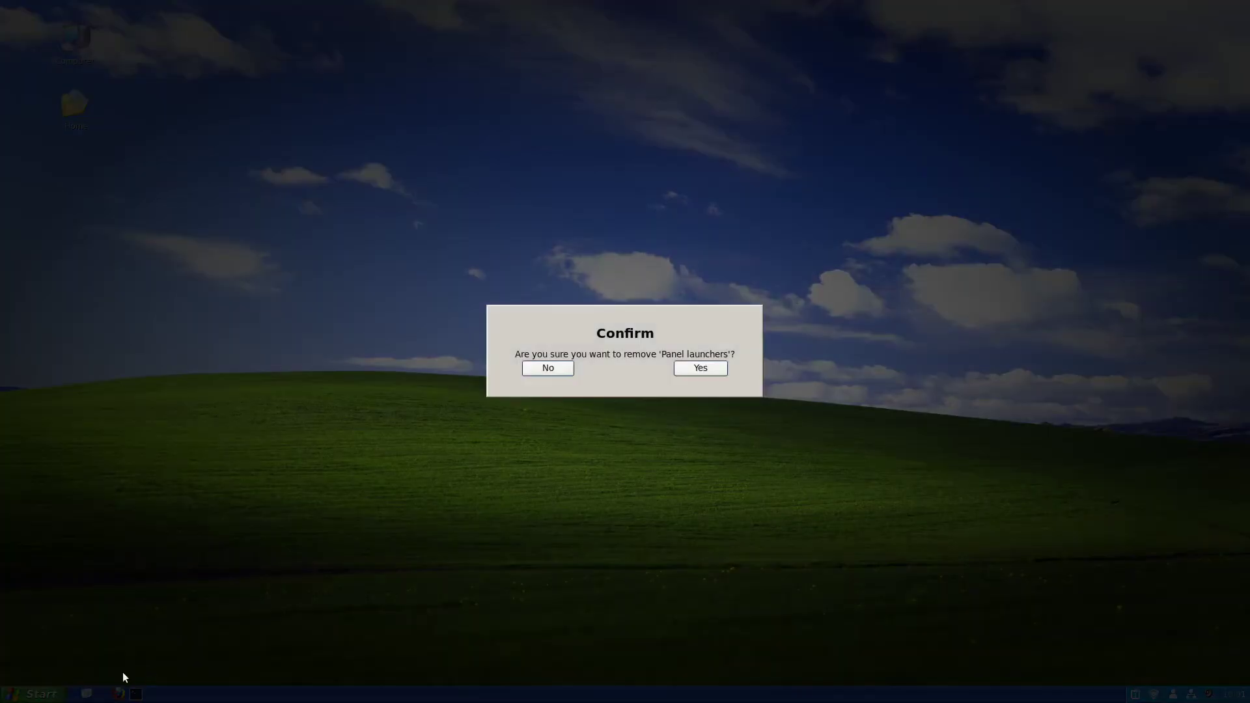
click(692, 372)
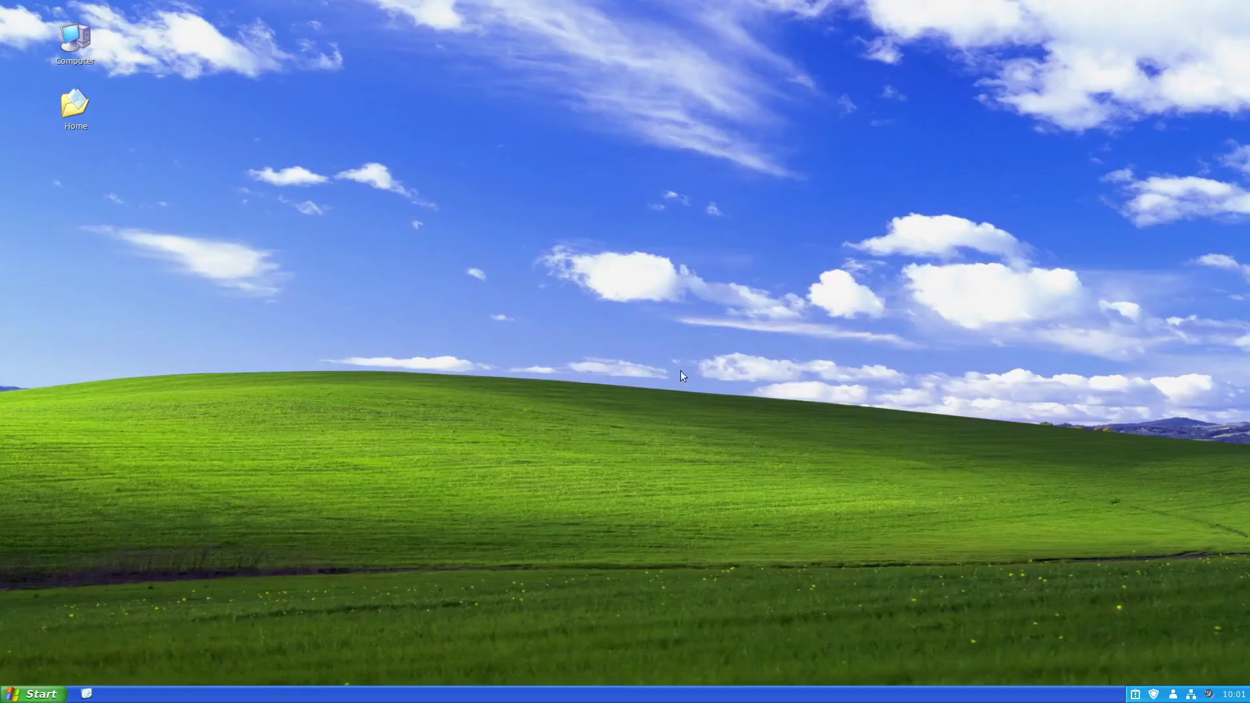
Remove the Show desktop applet from the panel
right_click(85, 698)
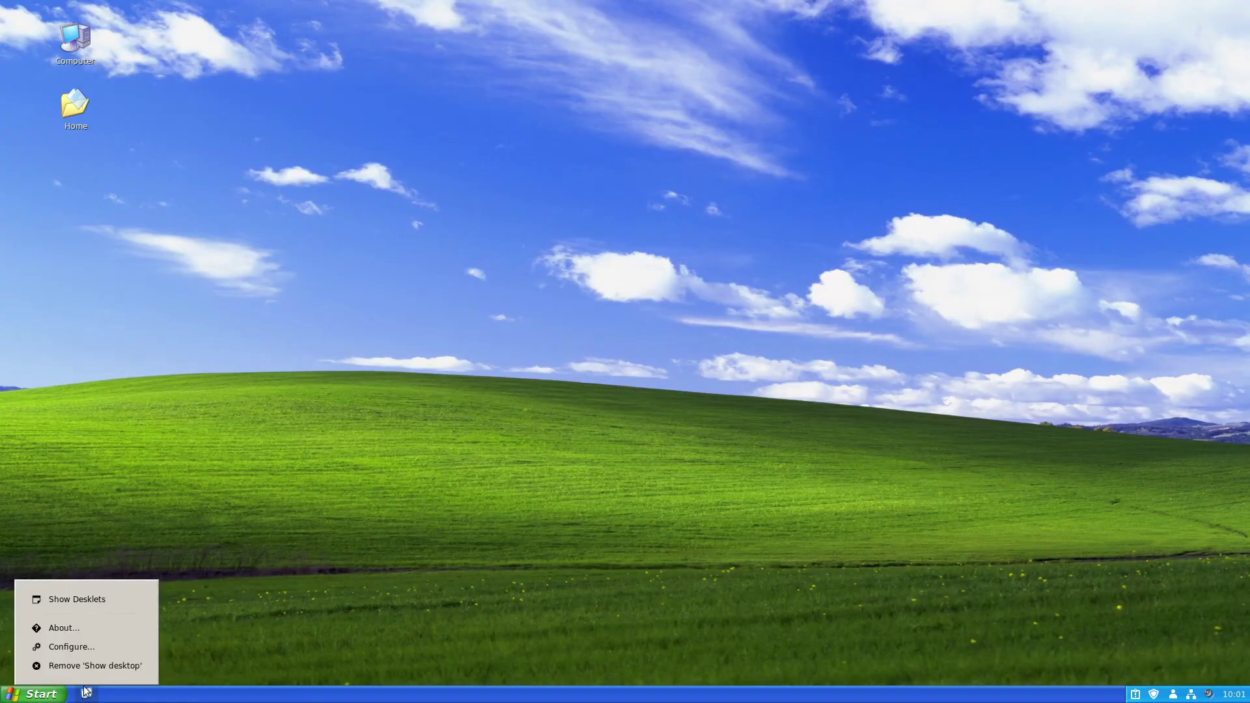
click(82, 666)
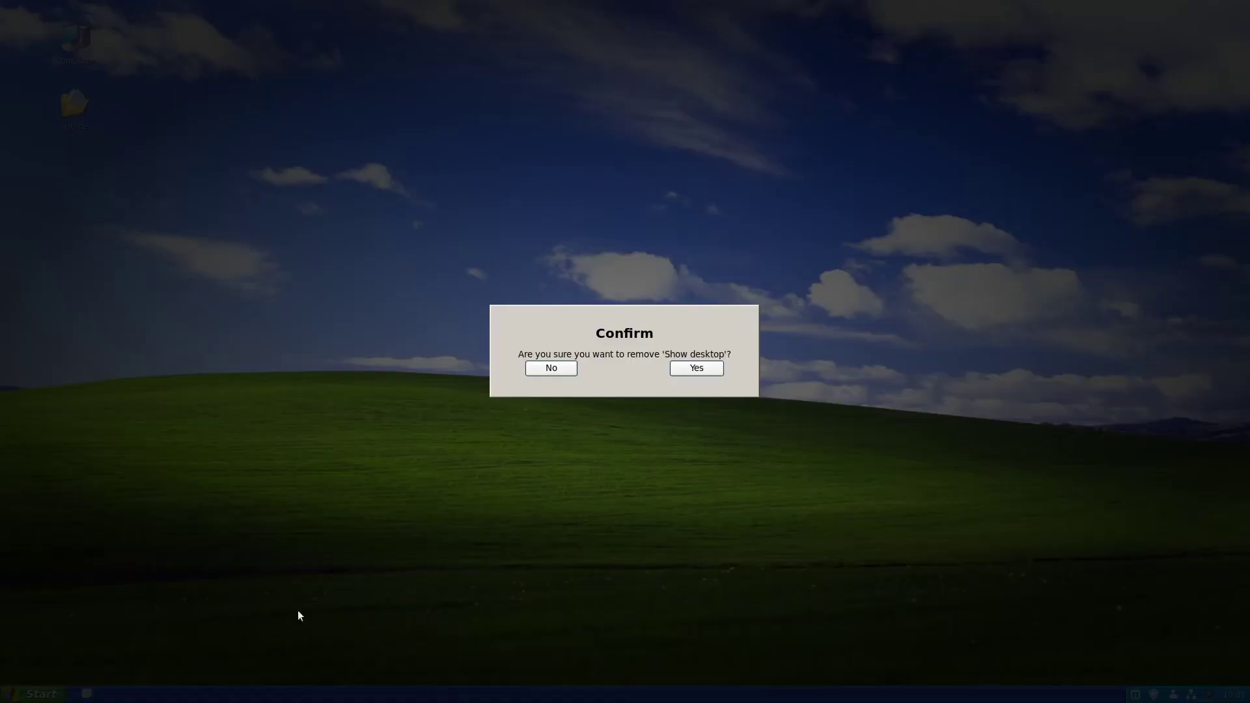
click(696, 368)
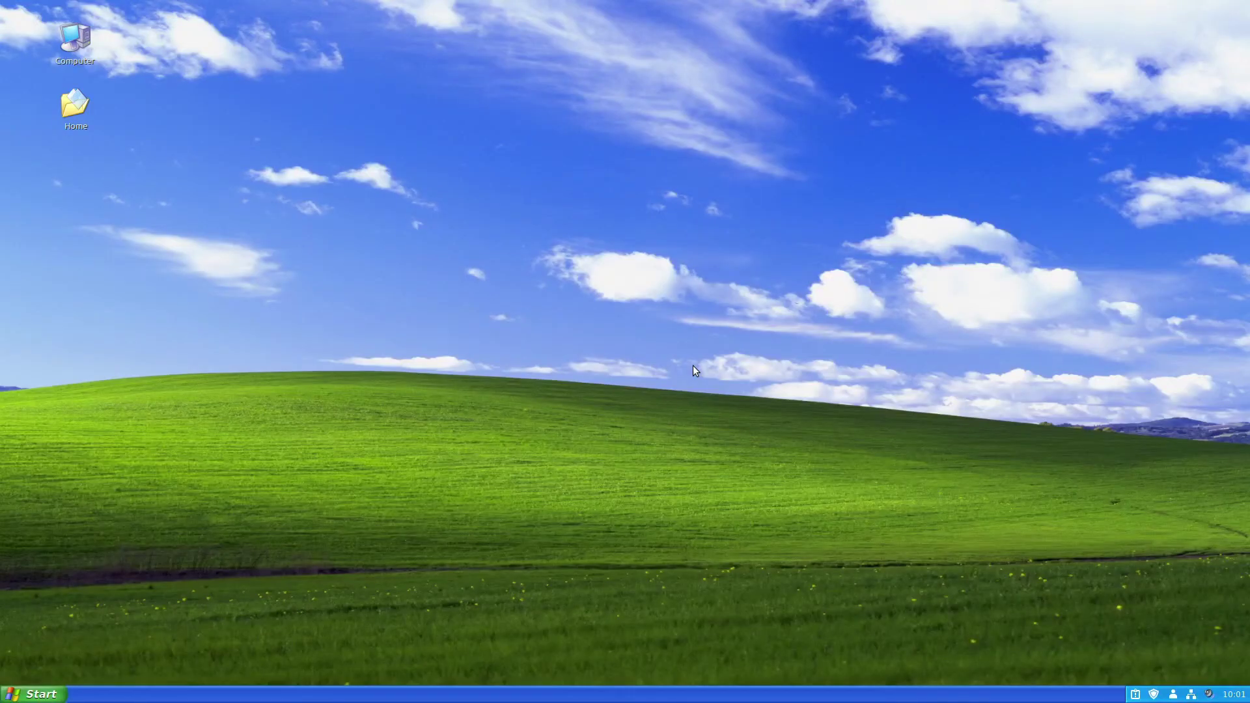
Raise the panel height from 27 to 32 in Panel settings, then close them
right_click(123, 696)
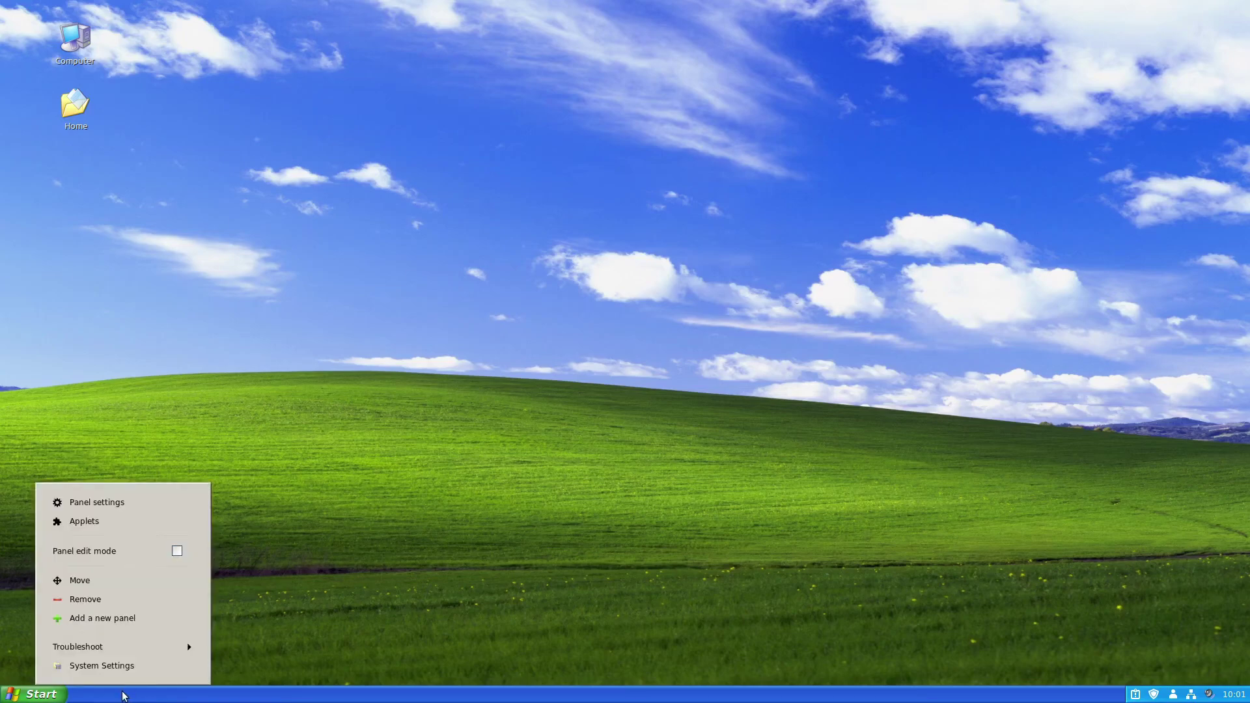
click(103, 505)
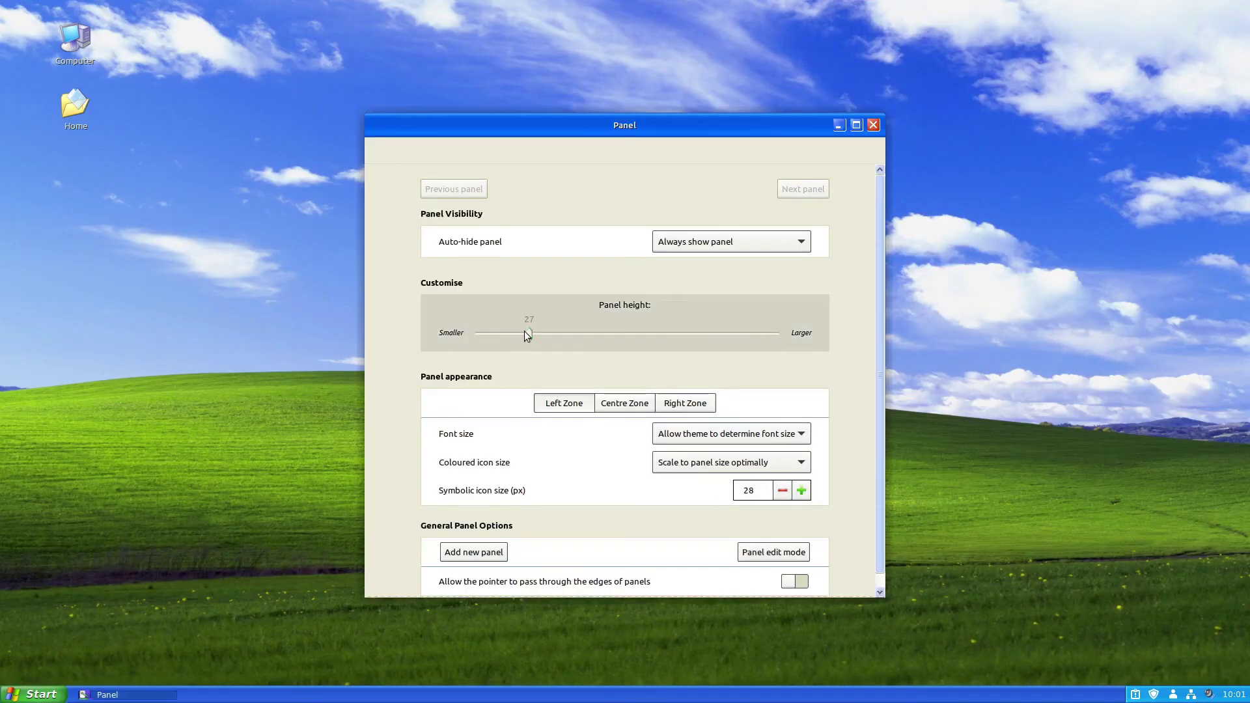
drag(537, 332, 564, 332)
click(874, 125)
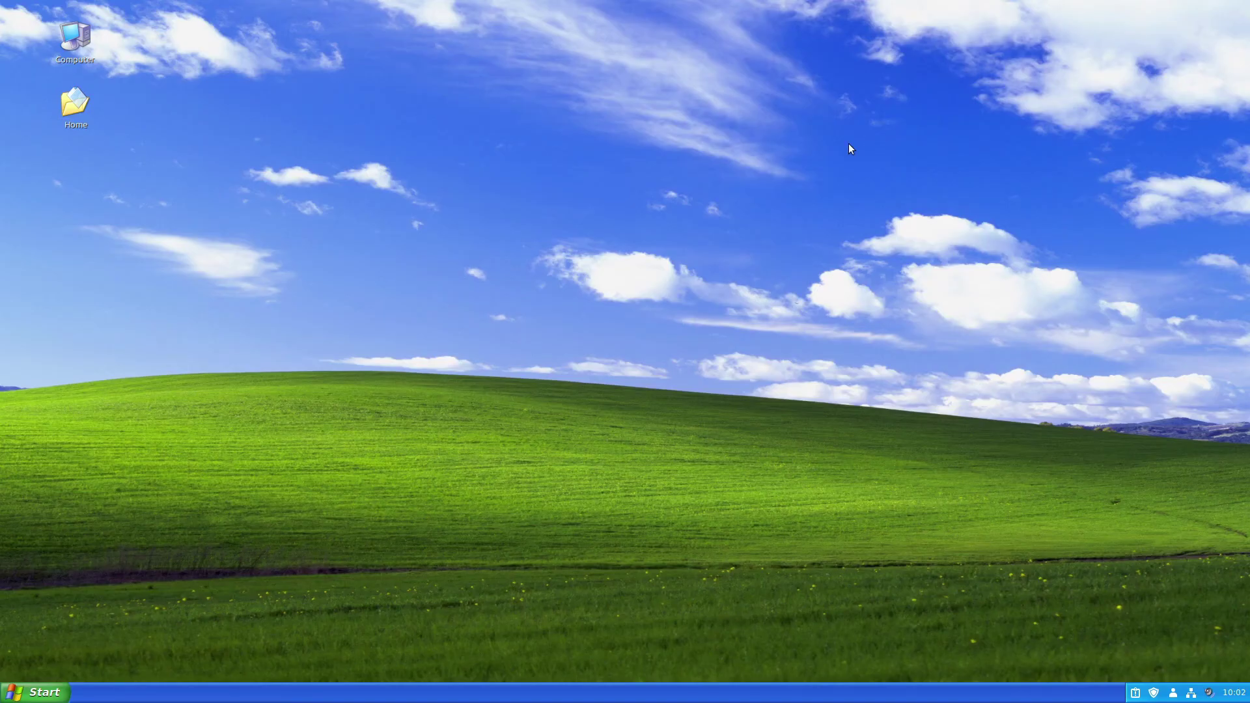
Launch Sound settings via a 'sound' search and view the event sounds list
click(36, 692)
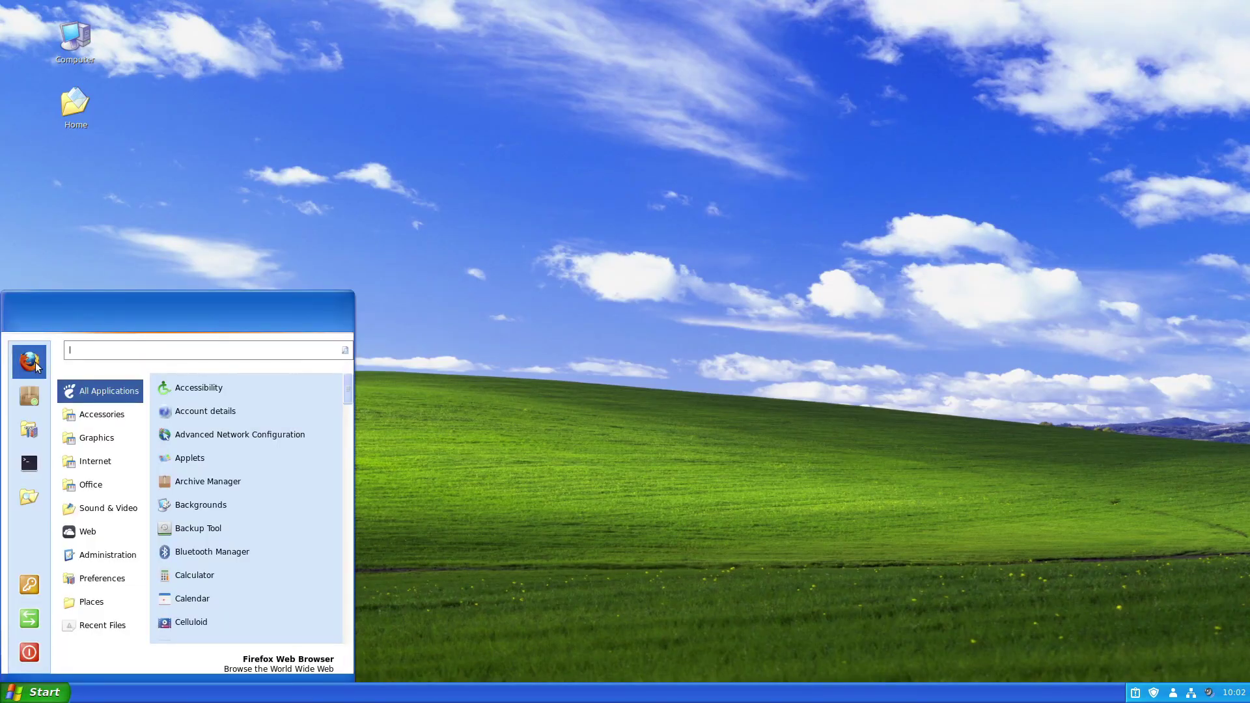
text(sound)
key(Return)
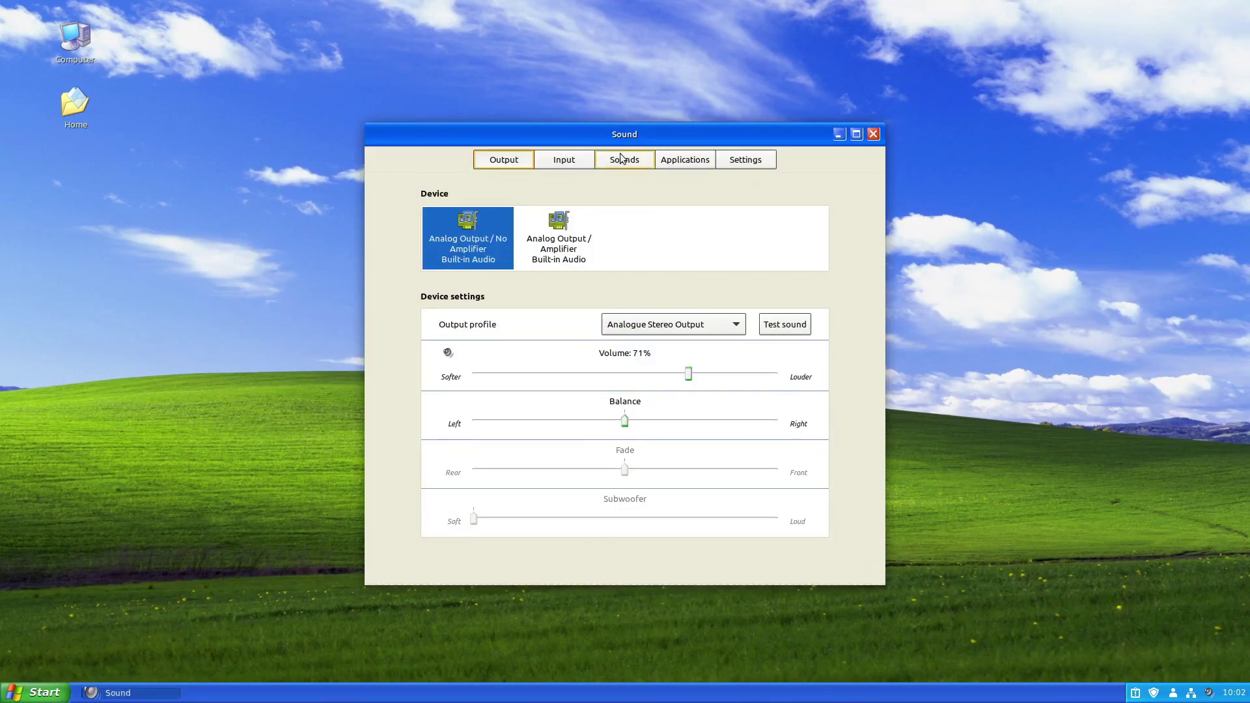
click(620, 159)
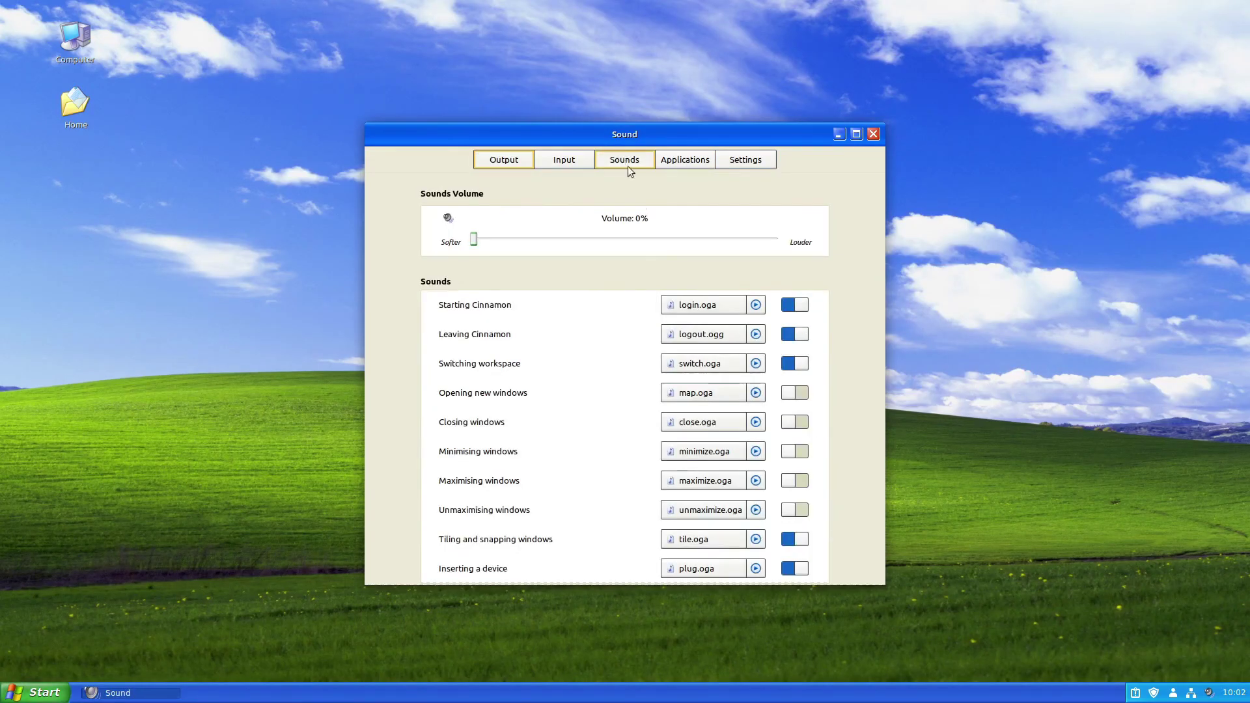
click(710, 306)
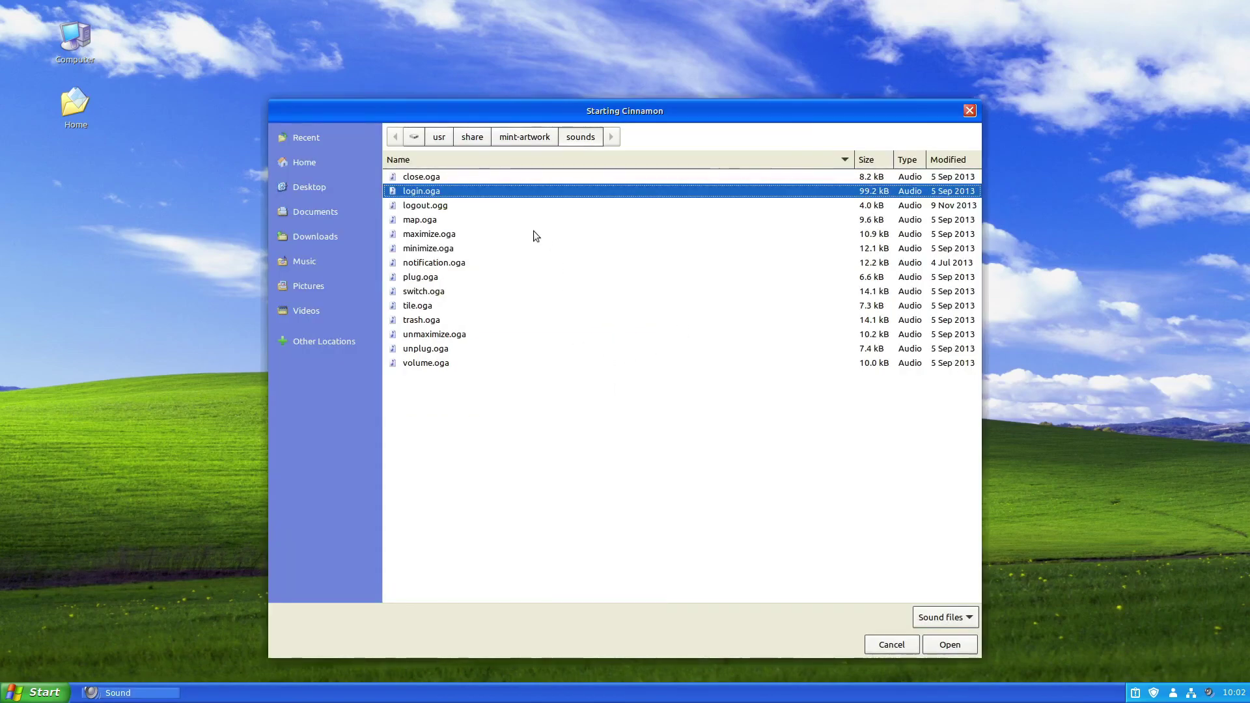
key(Escape)
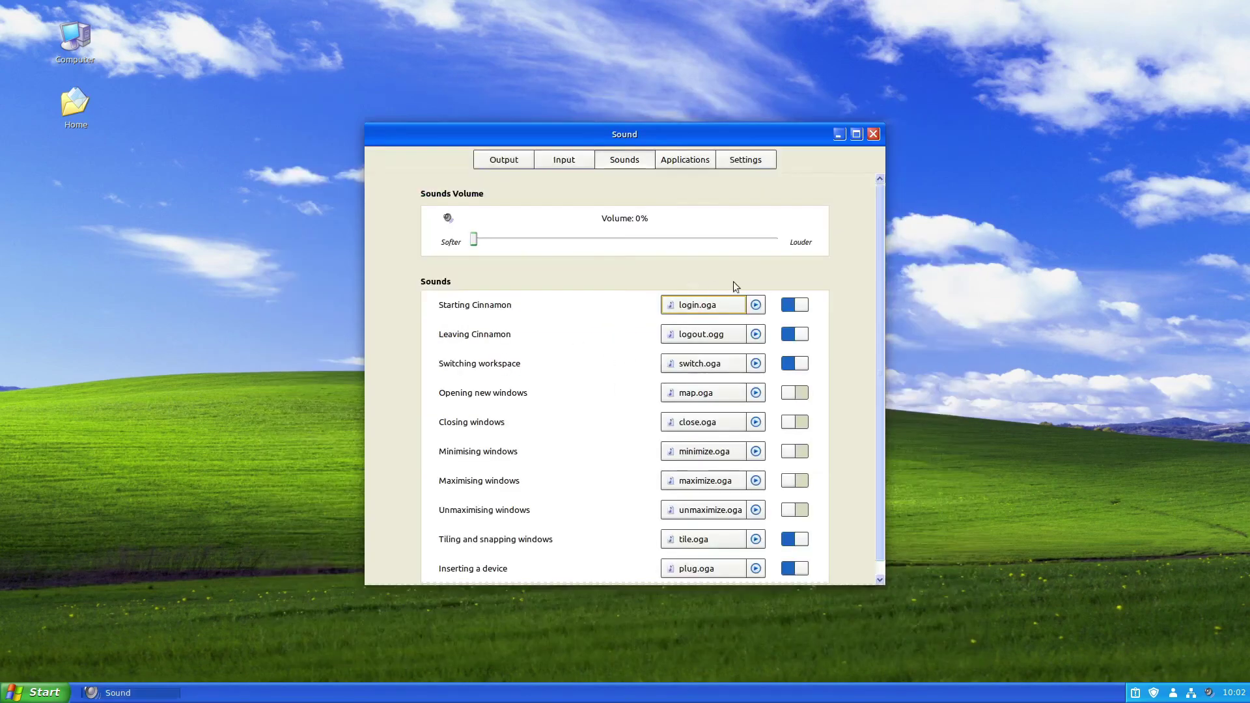
Turn off startup, leaving, workspace, tiling, device and volume sounds, then close the window
click(794, 307)
click(794, 335)
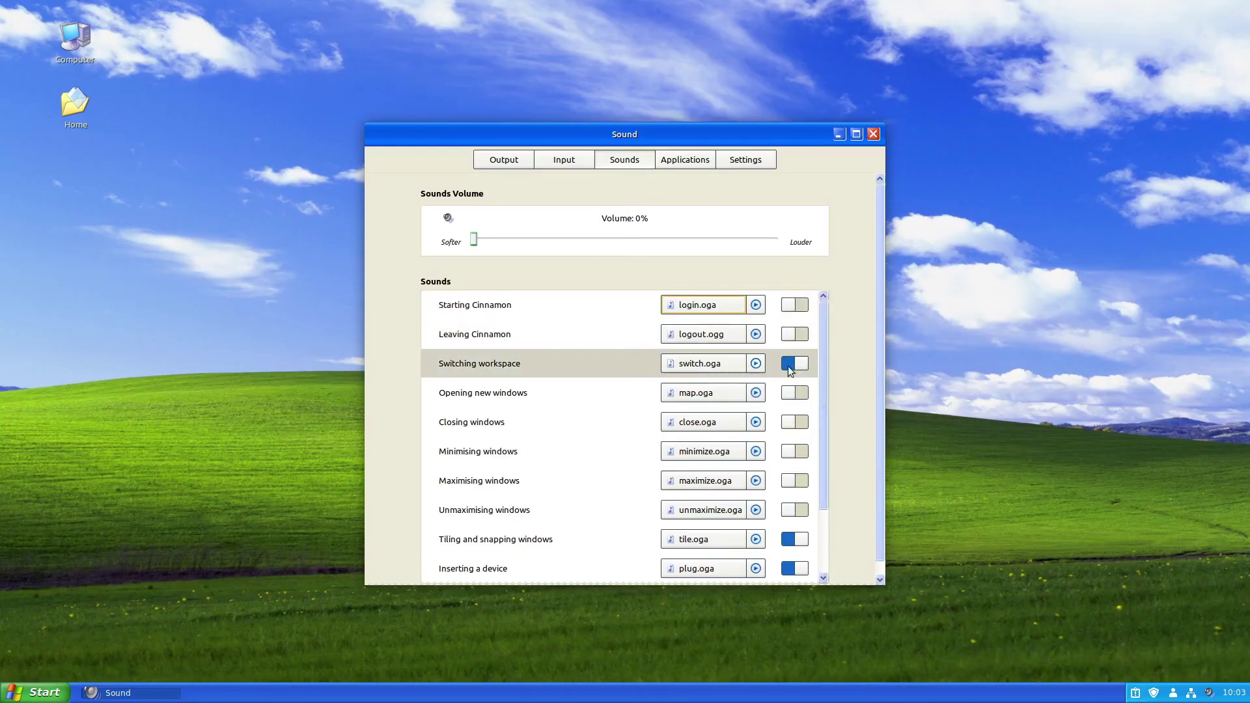
click(788, 365)
scroll(790, 404, down, 3)
click(790, 454)
click(787, 485)
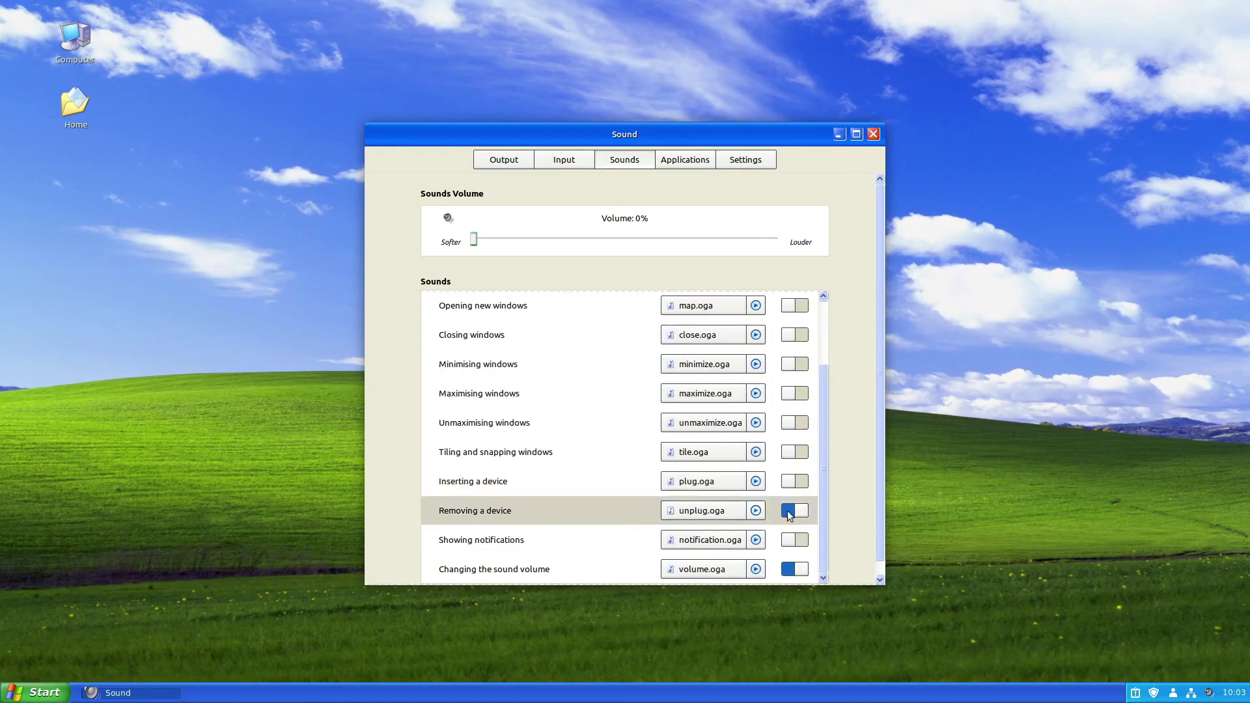
click(788, 511)
click(787, 569)
scroll(793, 402, up, 3)
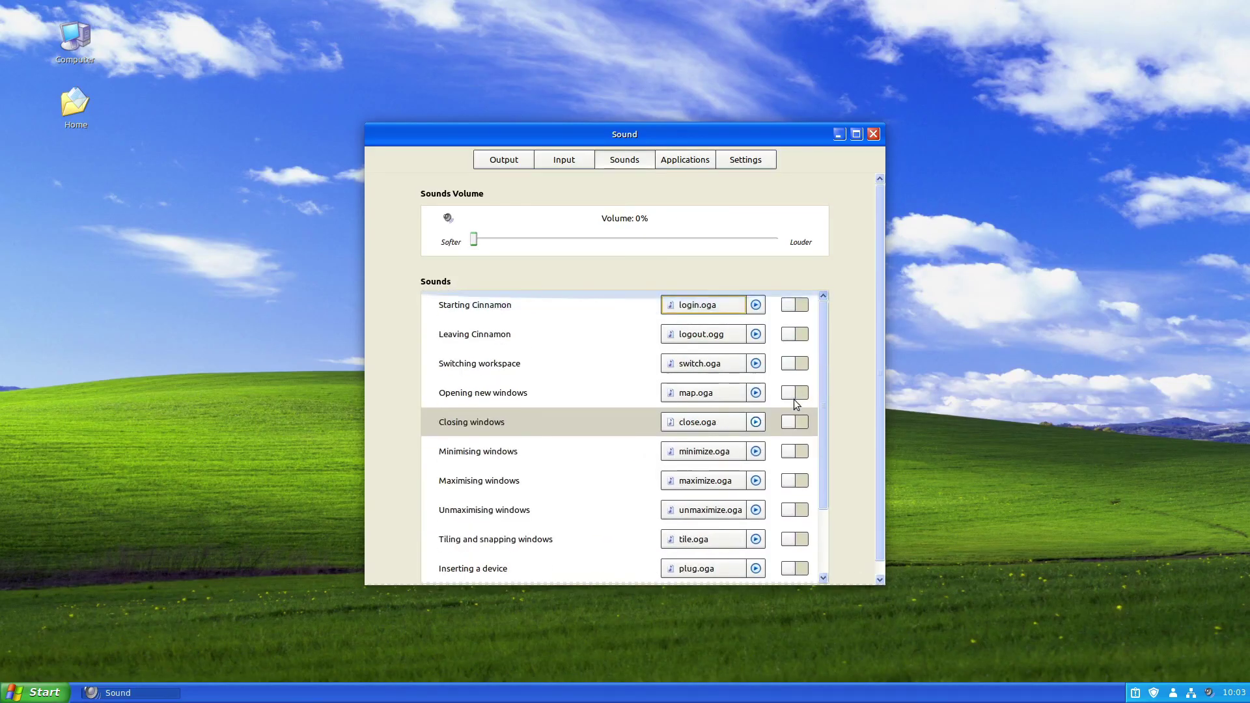
scroll(790, 391, down, 3)
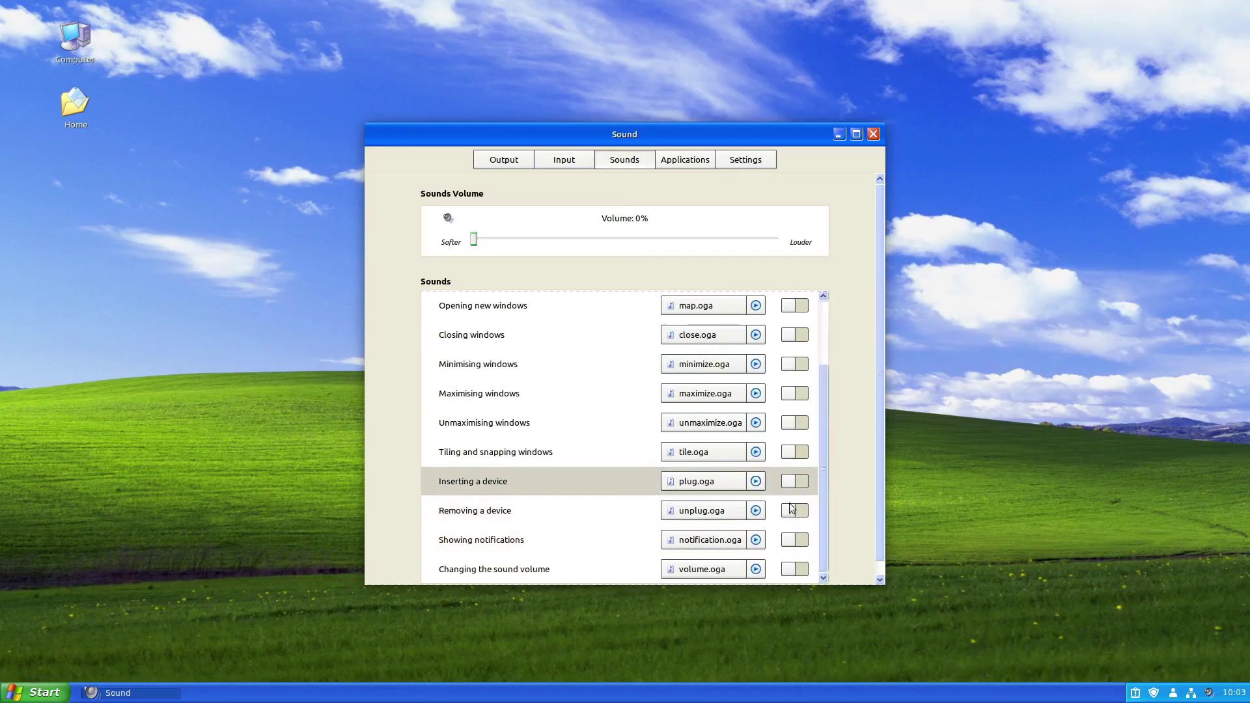
scroll(795, 423, up, 3)
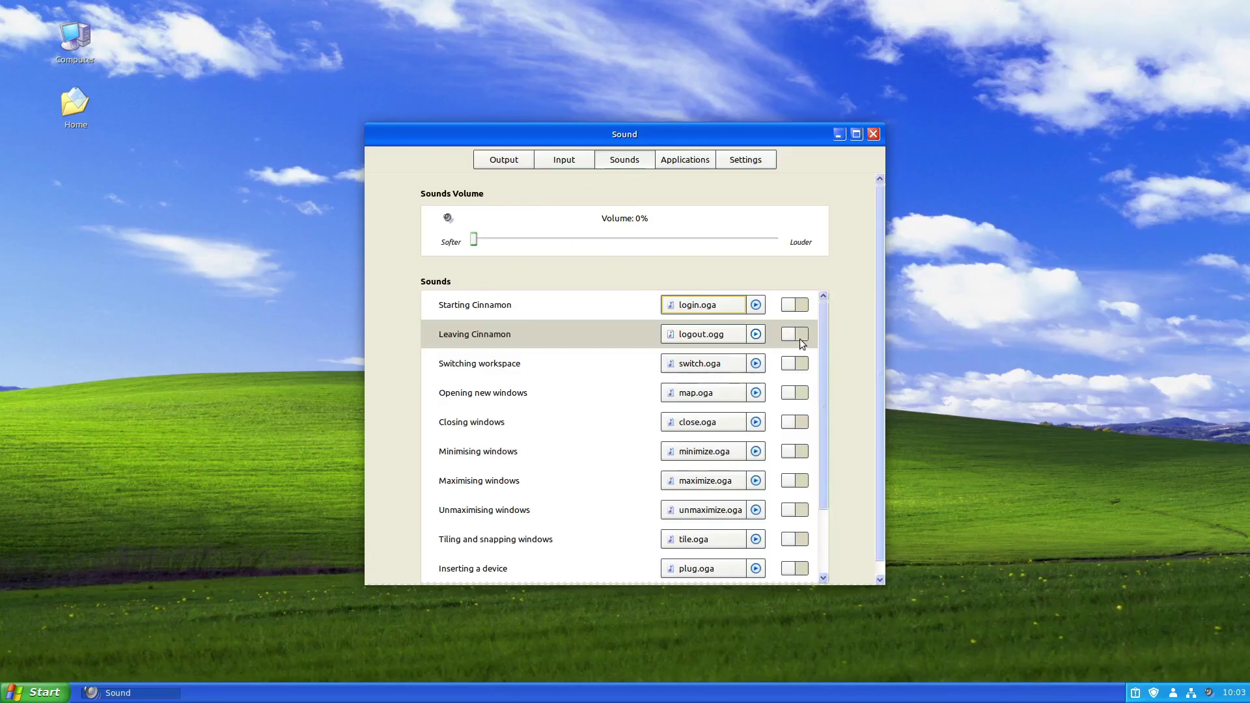
click(870, 138)
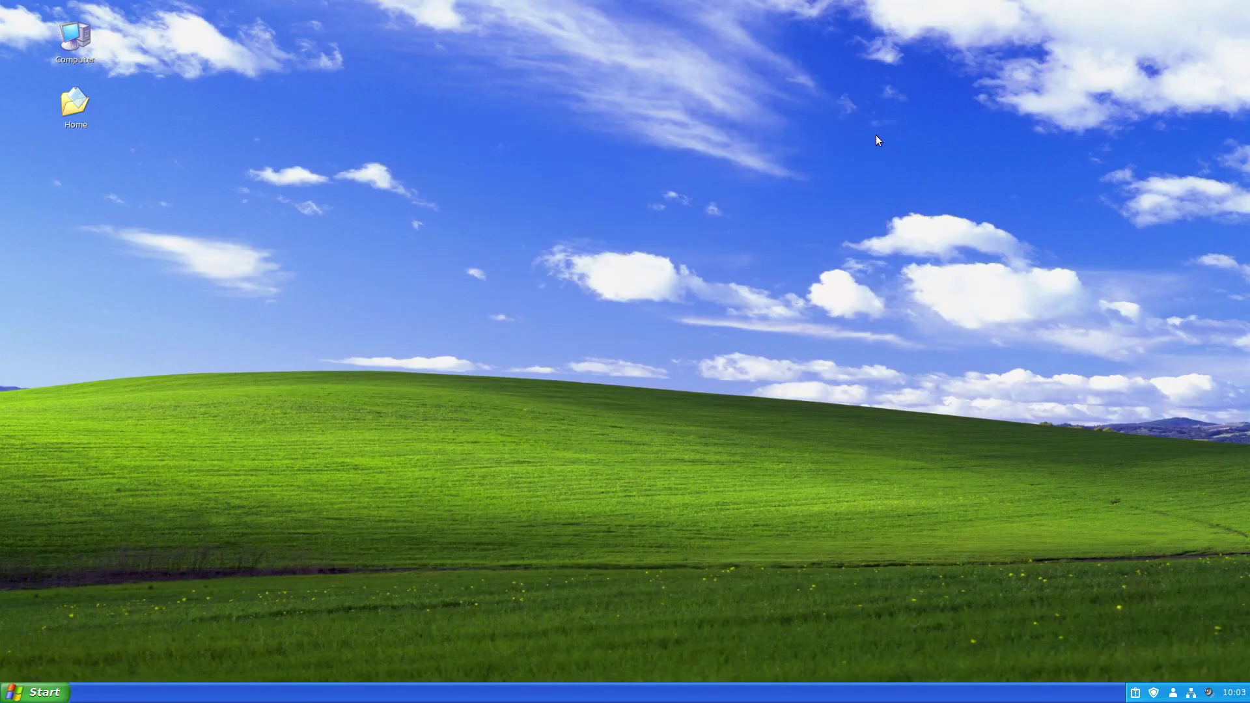